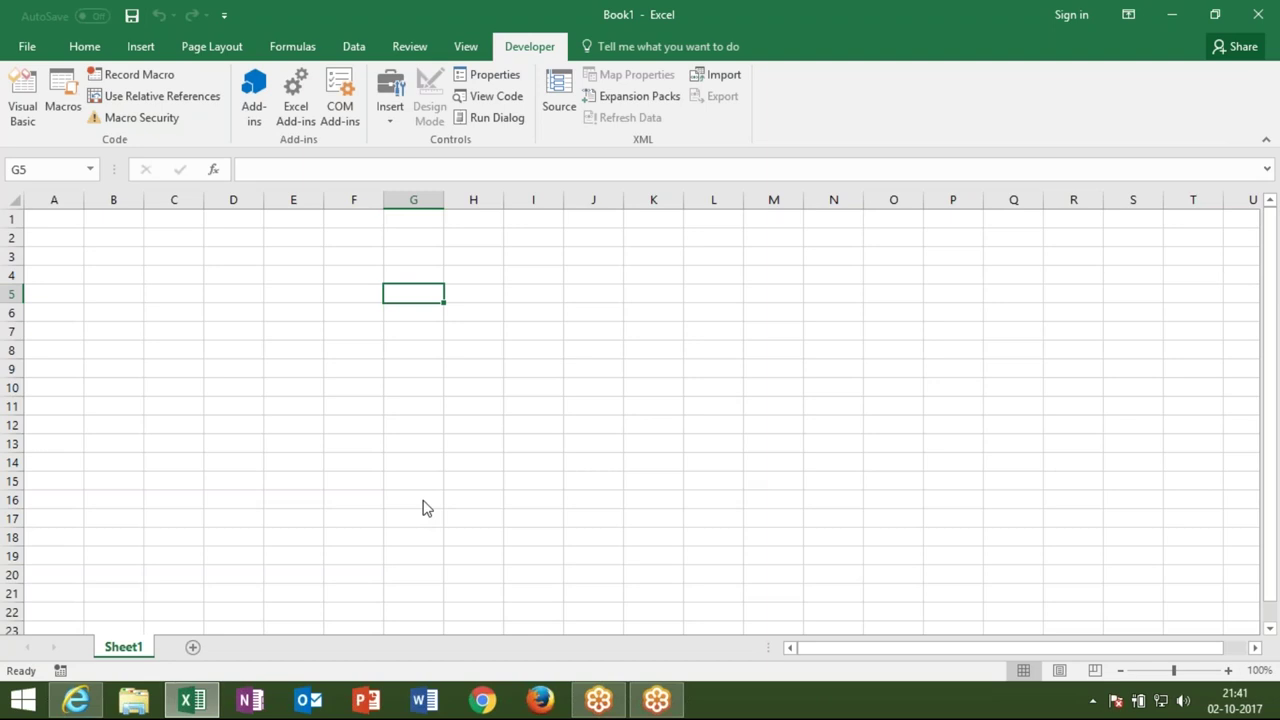
# Confirm Macro Security is set to 'Enable all macros', then close the Trust Center without changes
pyautogui.click(172, 132)
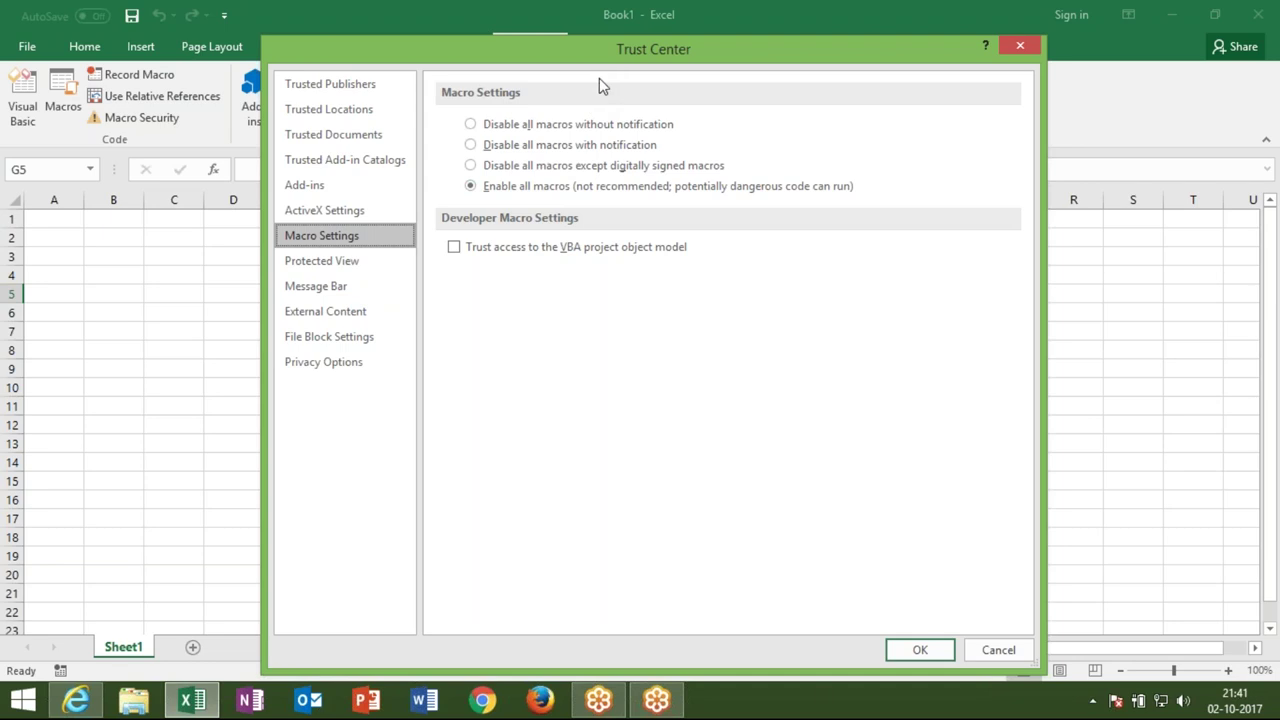
pyautogui.moveTo(599, 78); pyautogui.dragTo(573, 266)
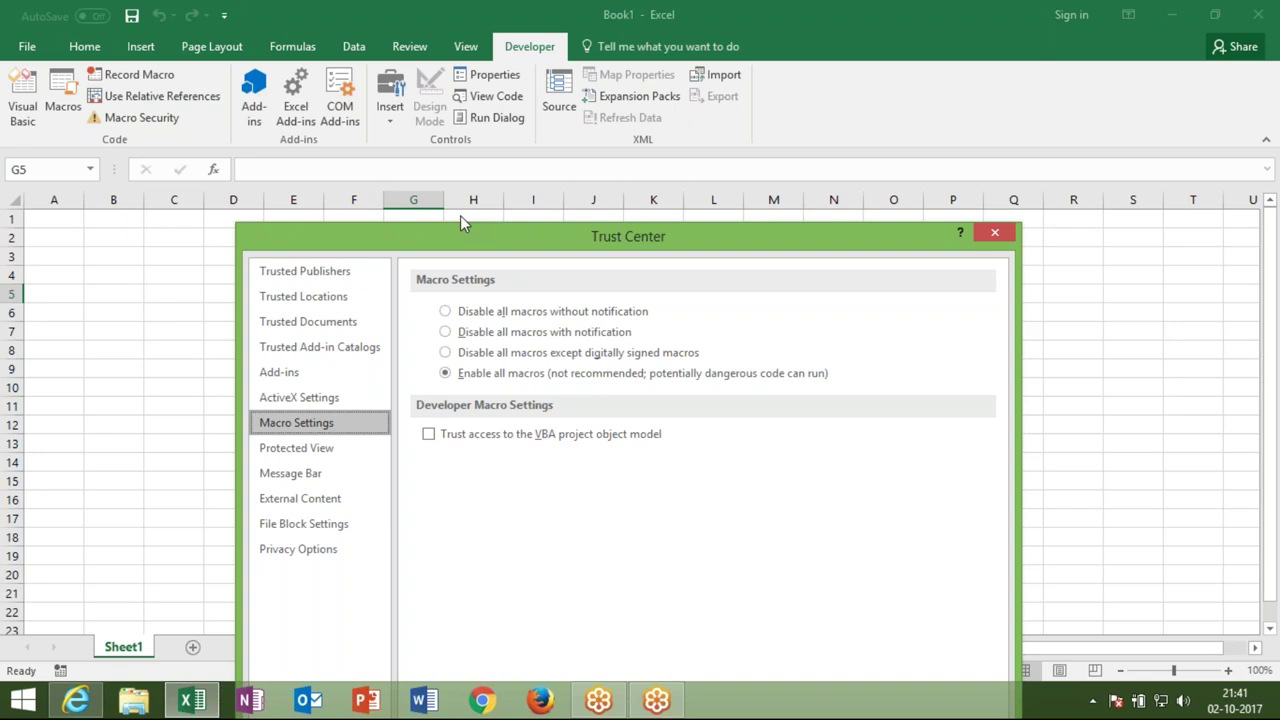
pyautogui.click(994, 236)
pyautogui.press('Down')
pyautogui.press('Down')
pyautogui.press('Down')
# Pick Excel Macro-Enabled Workbook as Book1's Save As file type, then cancel the save
pyautogui.hotkey('ctrl', 's')
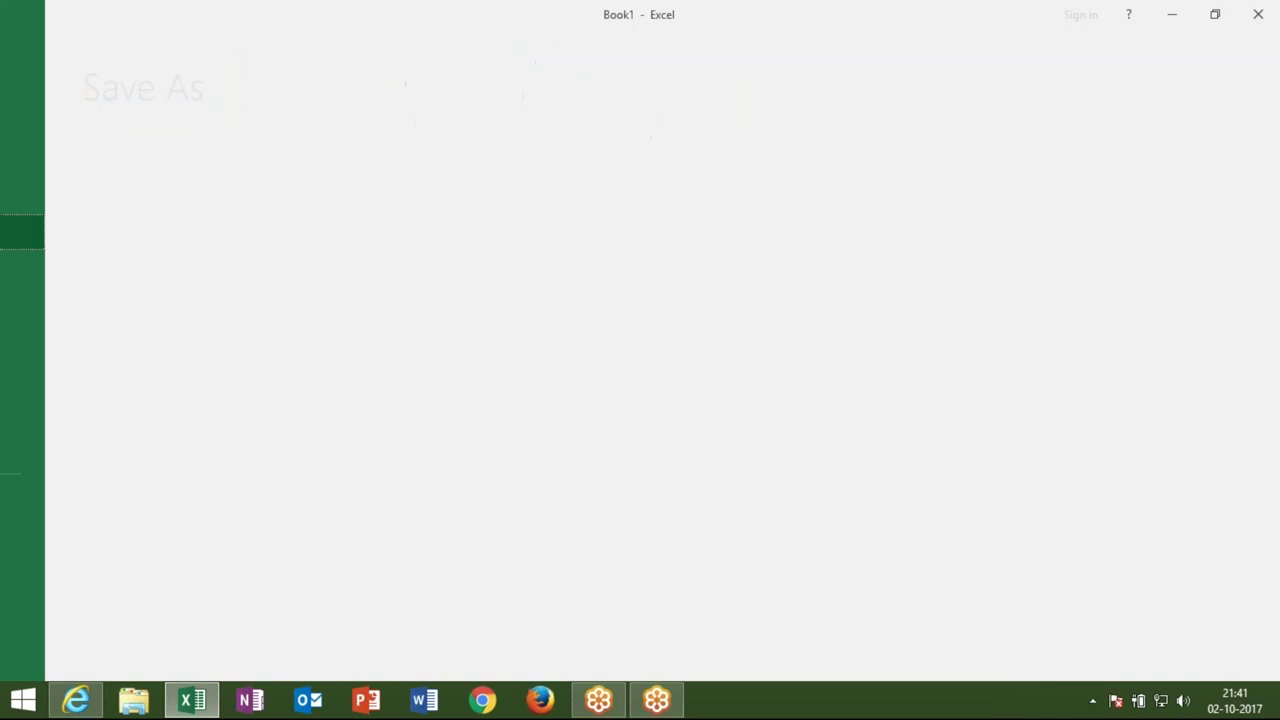
pyautogui.click(214, 302)
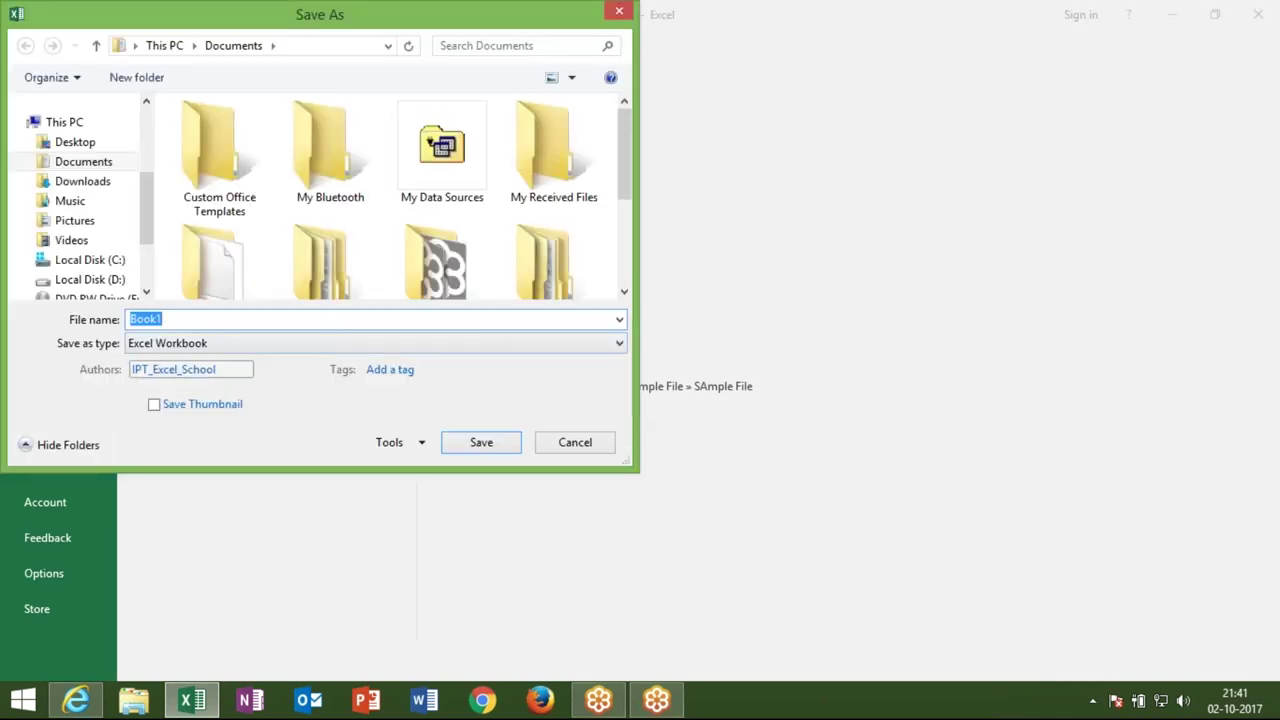
pyautogui.click(200, 343)
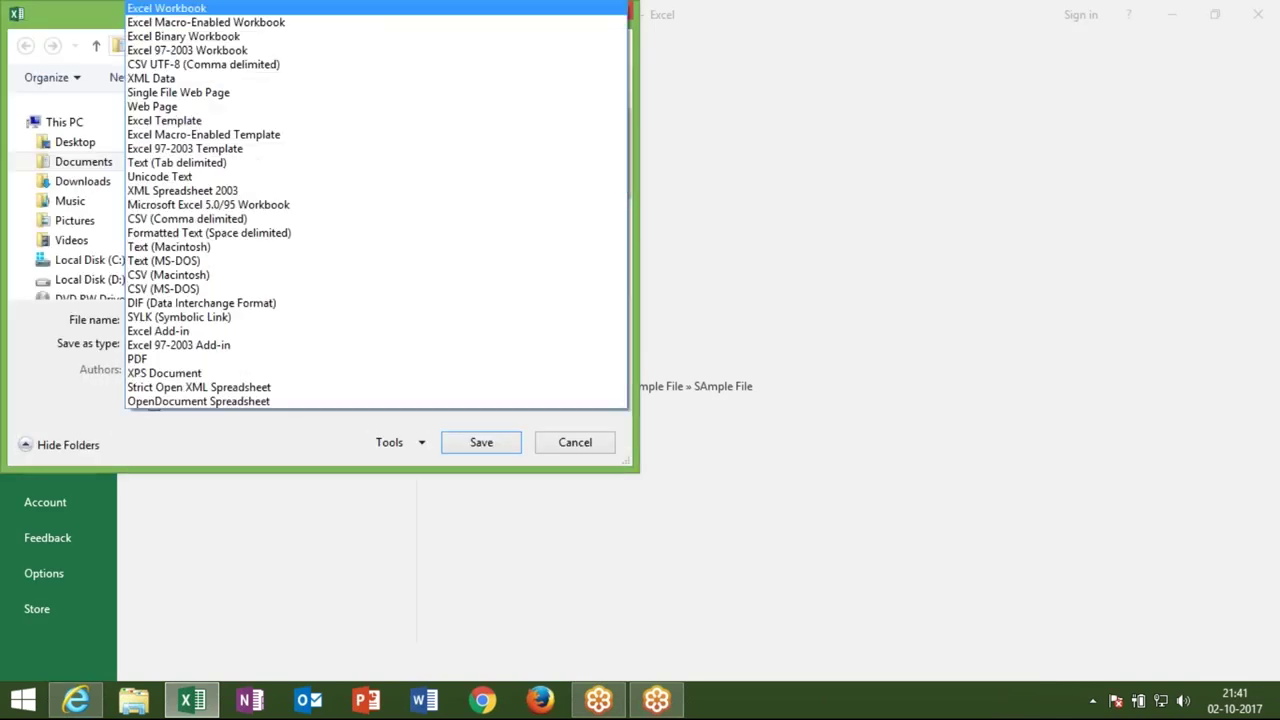
pyautogui.click(215, 22)
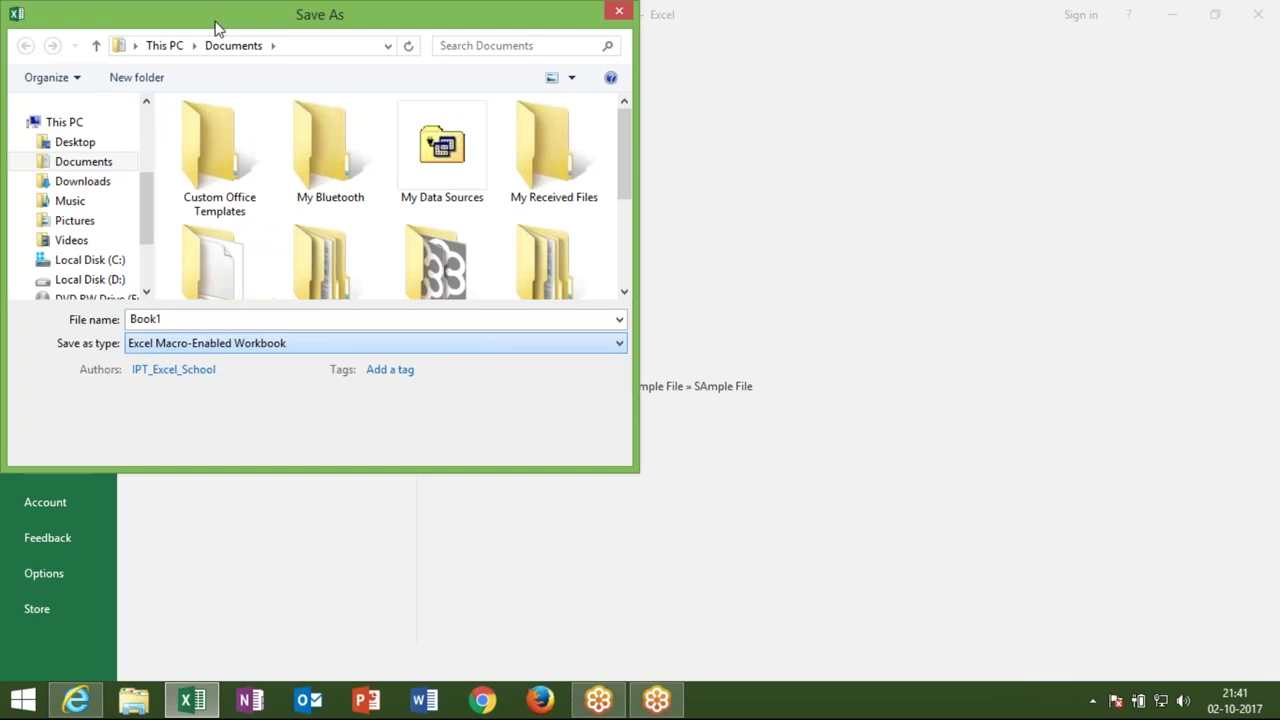
pyautogui.click(149, 347)
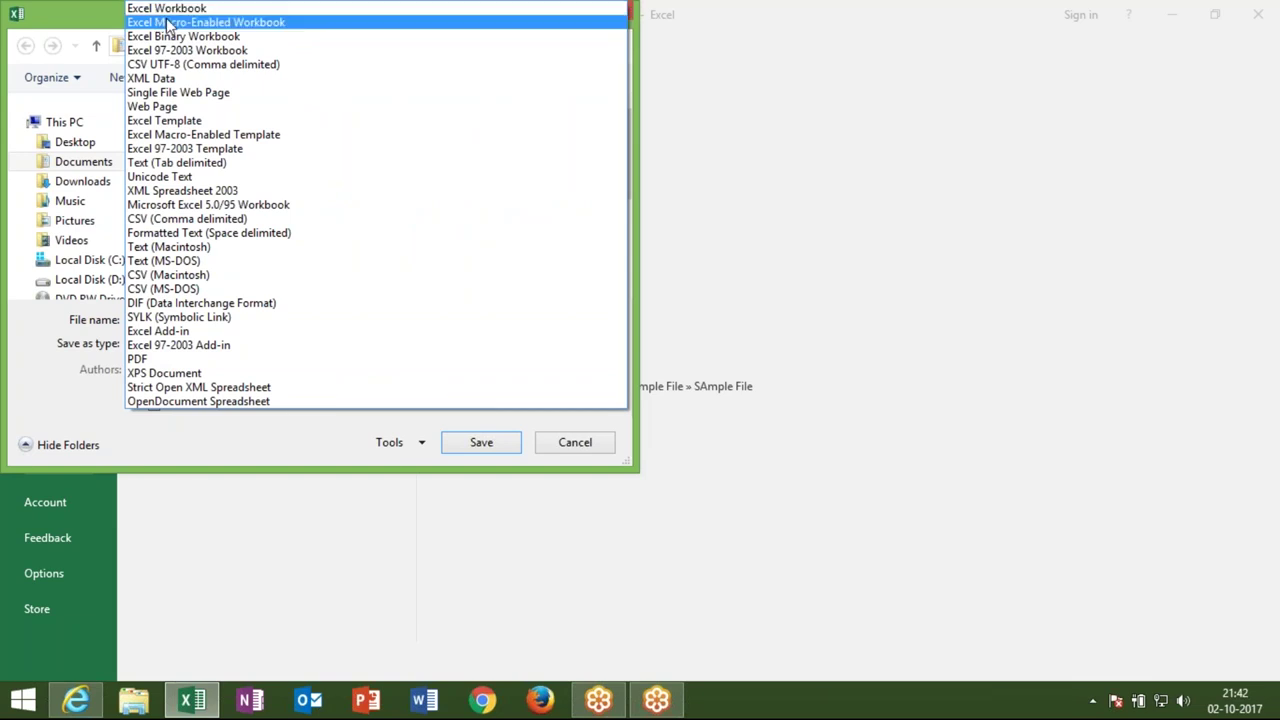
pyautogui.click(168, 24)
pyautogui.press('Escape')
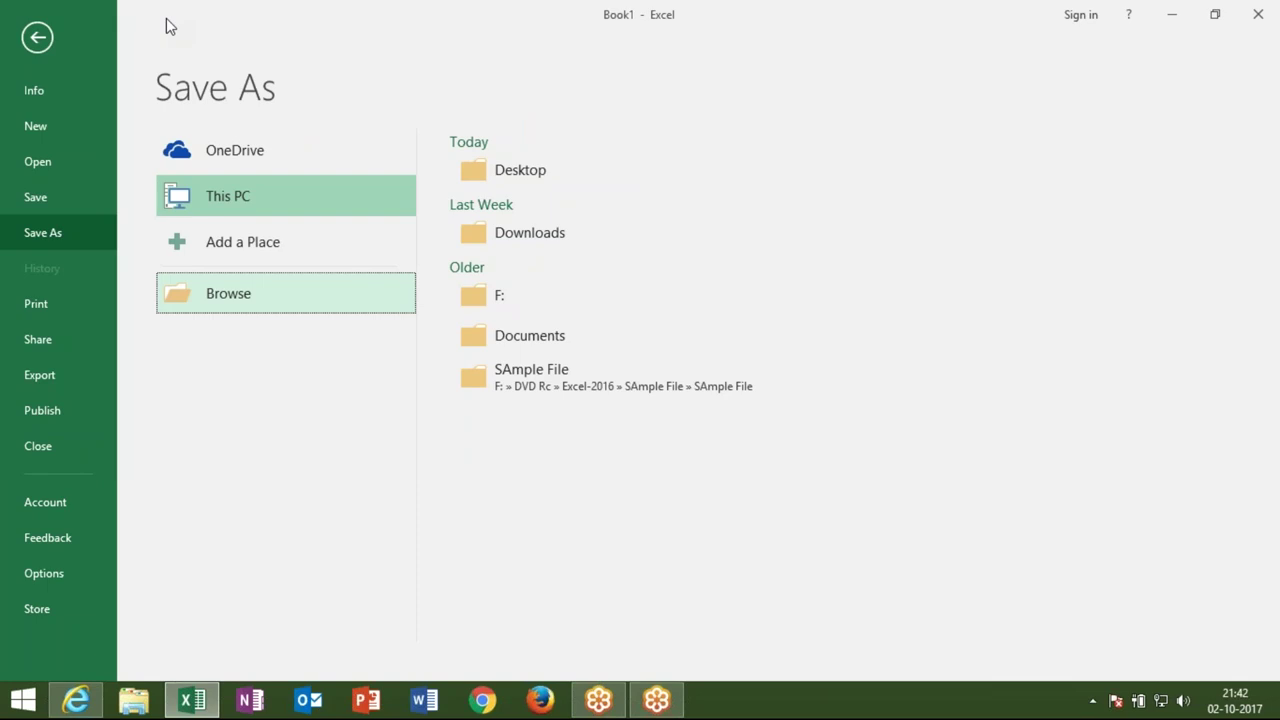
# Under Options > Save, set 'Save files in this format' to Excel Macro-Enabled Workbook
pyautogui.click(56, 572)
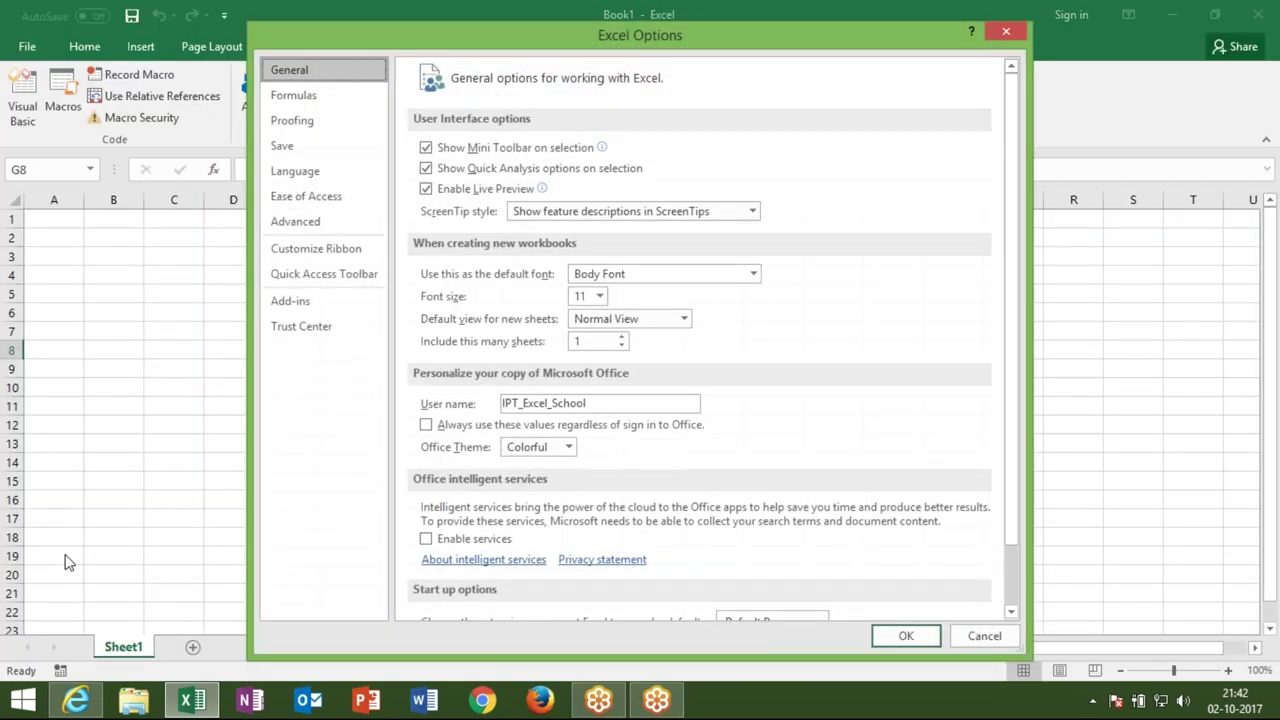
pyautogui.click(316, 250)
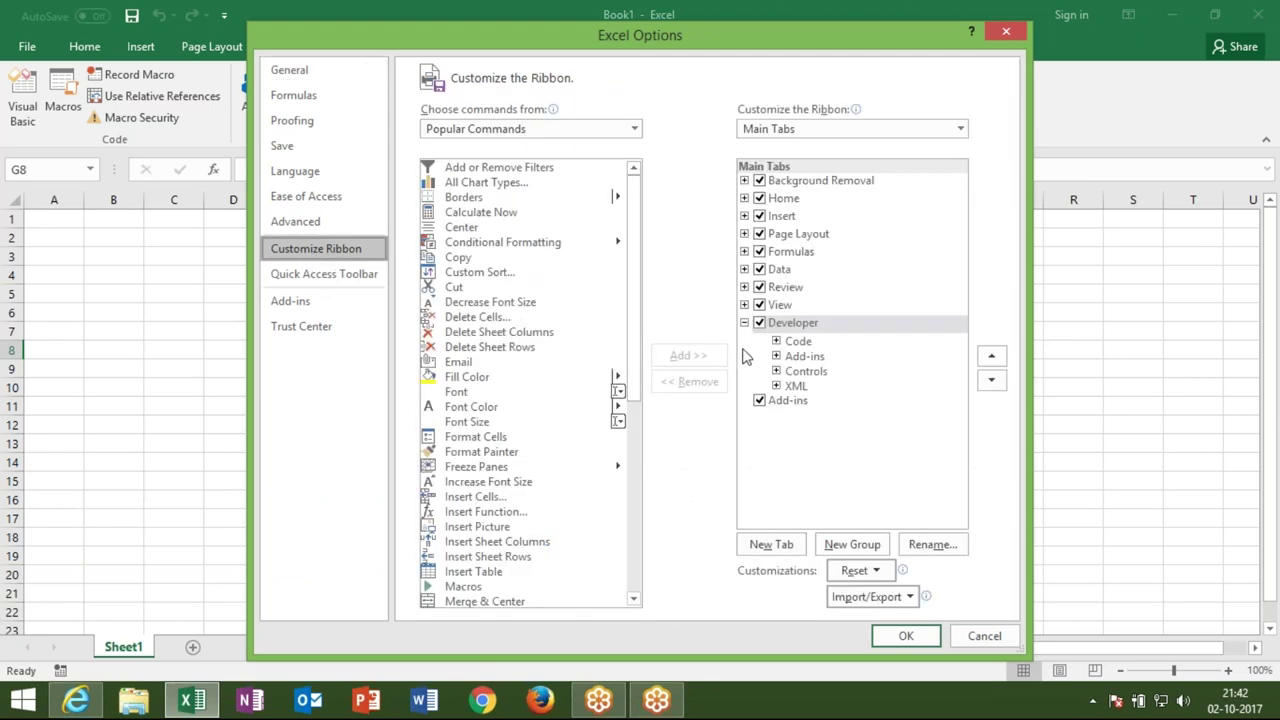
pyautogui.click(316, 152)
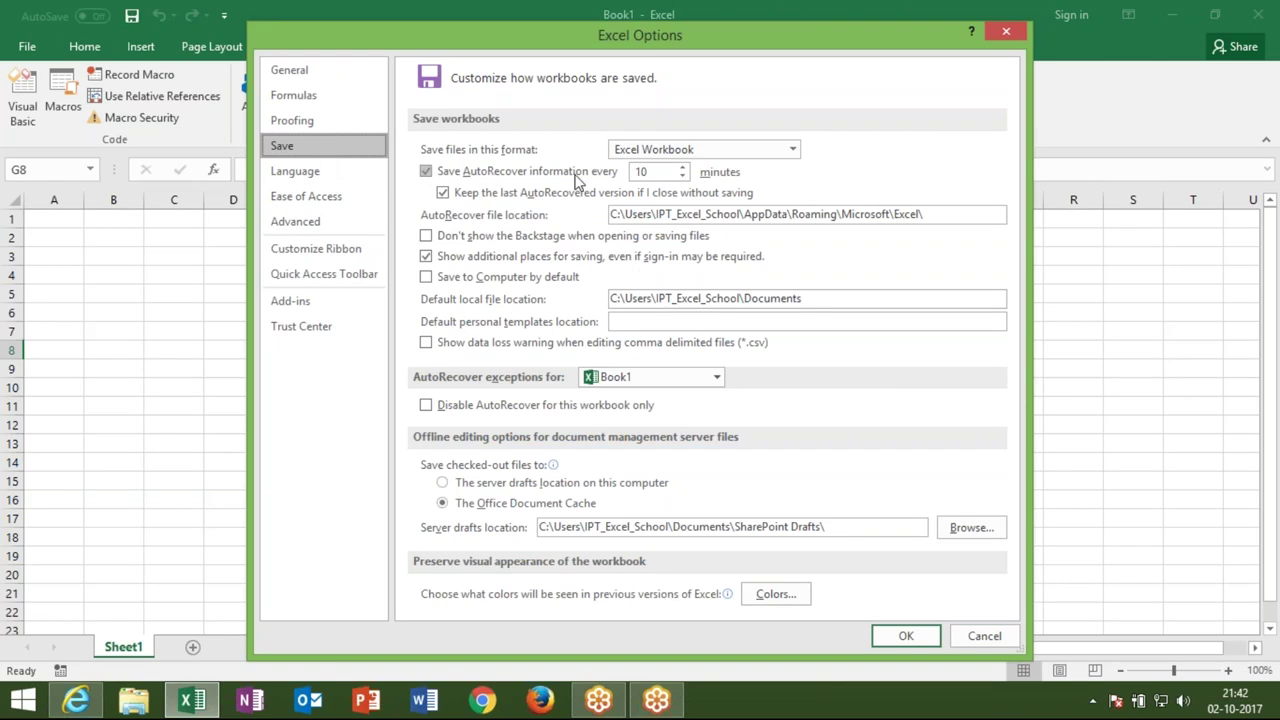
pyautogui.click(616, 150)
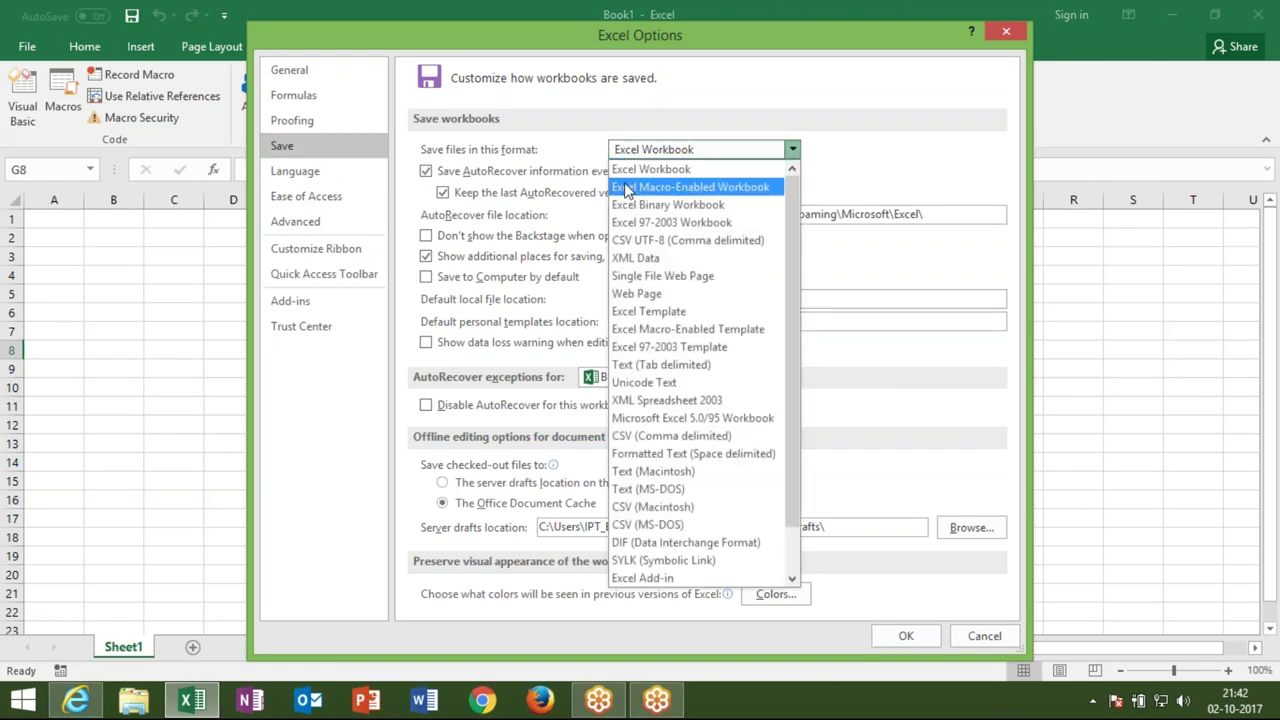
pyautogui.click(628, 187)
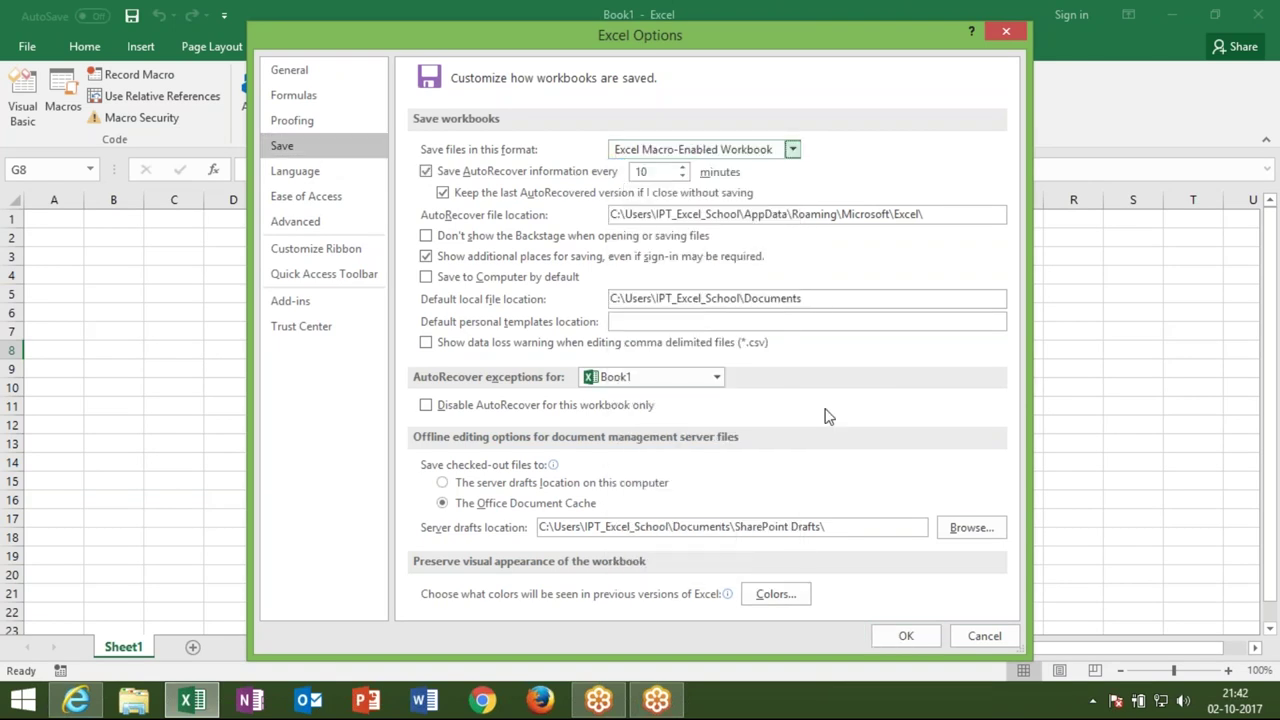
pyautogui.click(926, 641)
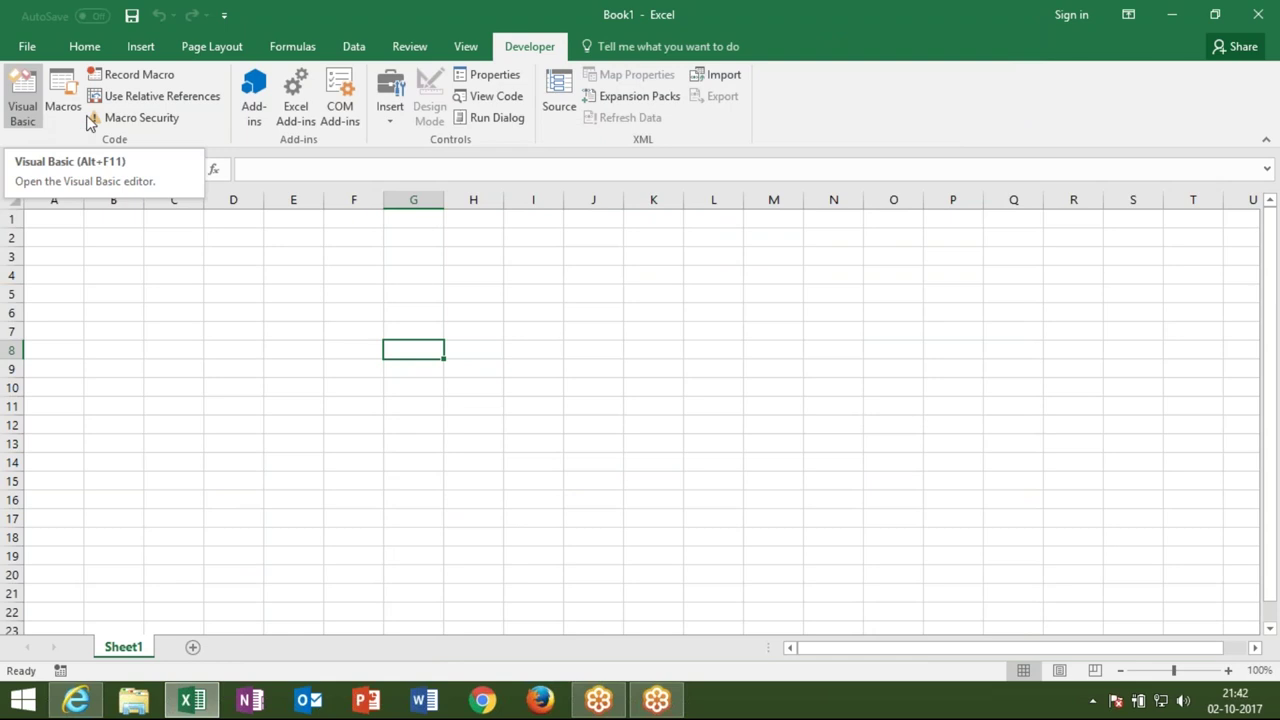
pyautogui.click(22, 100)
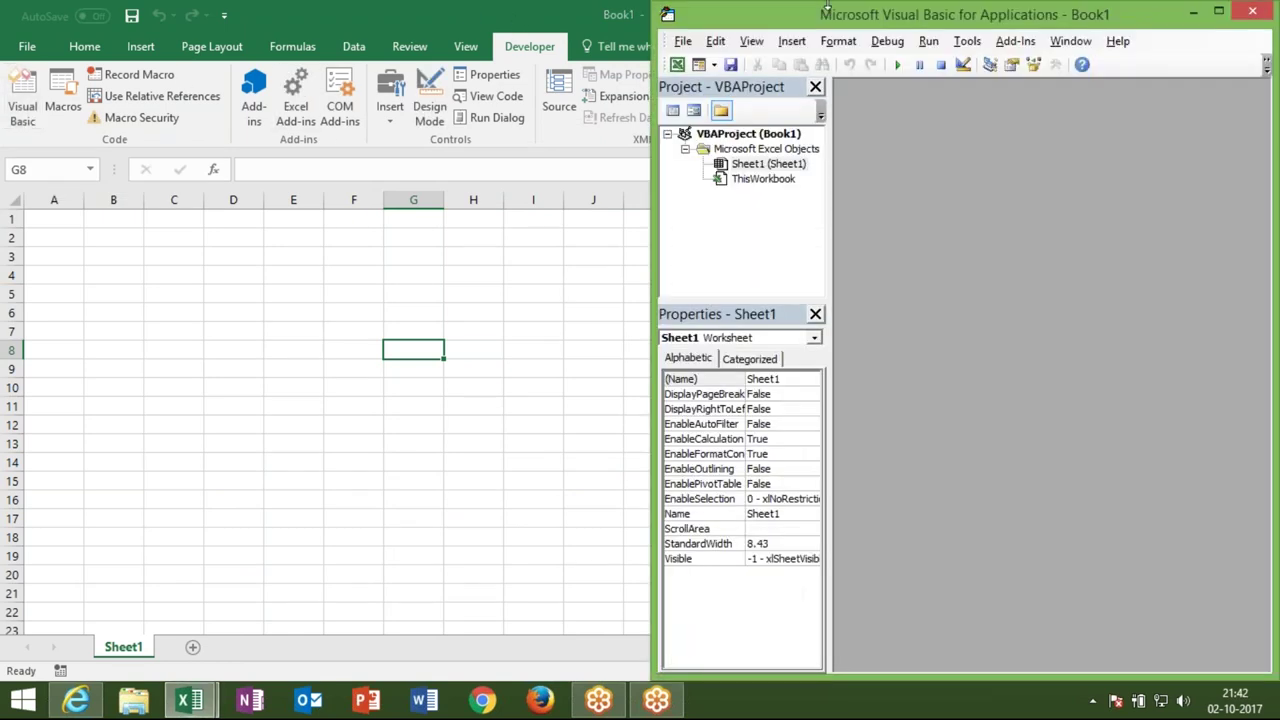
pyautogui.doubleClick(888, 20)
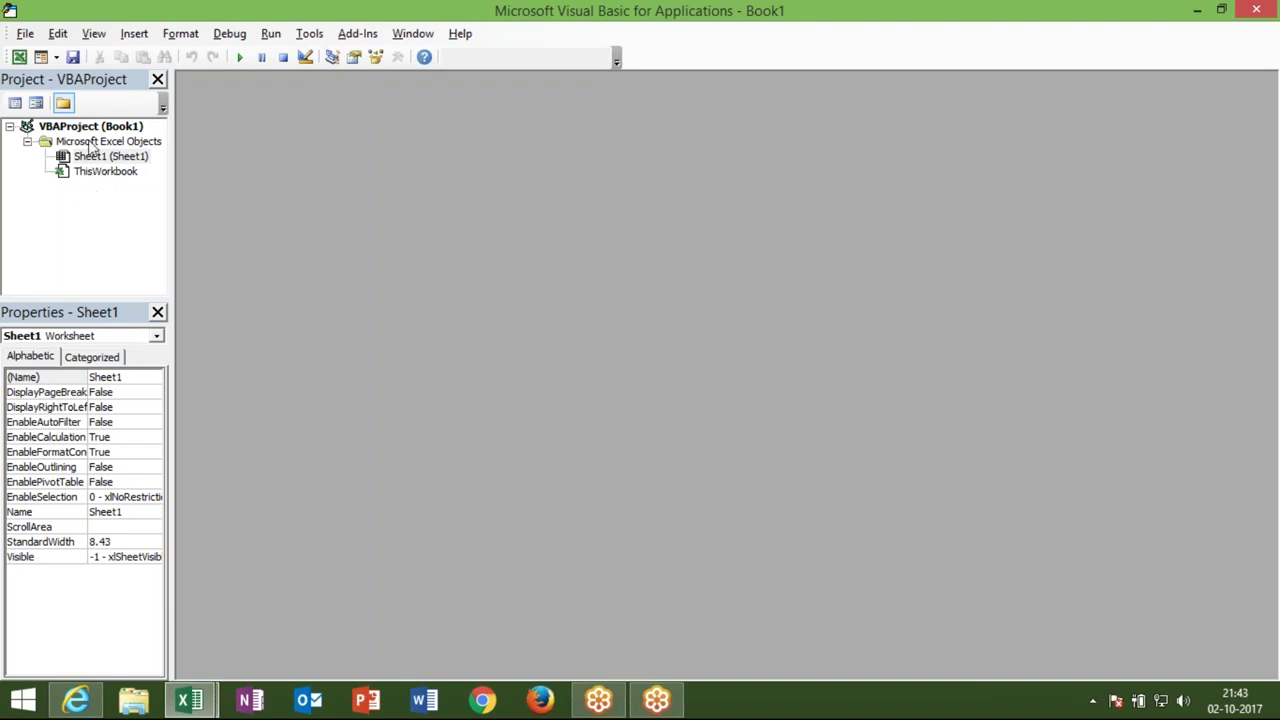
pyautogui.hotkey('alt', 'F11')
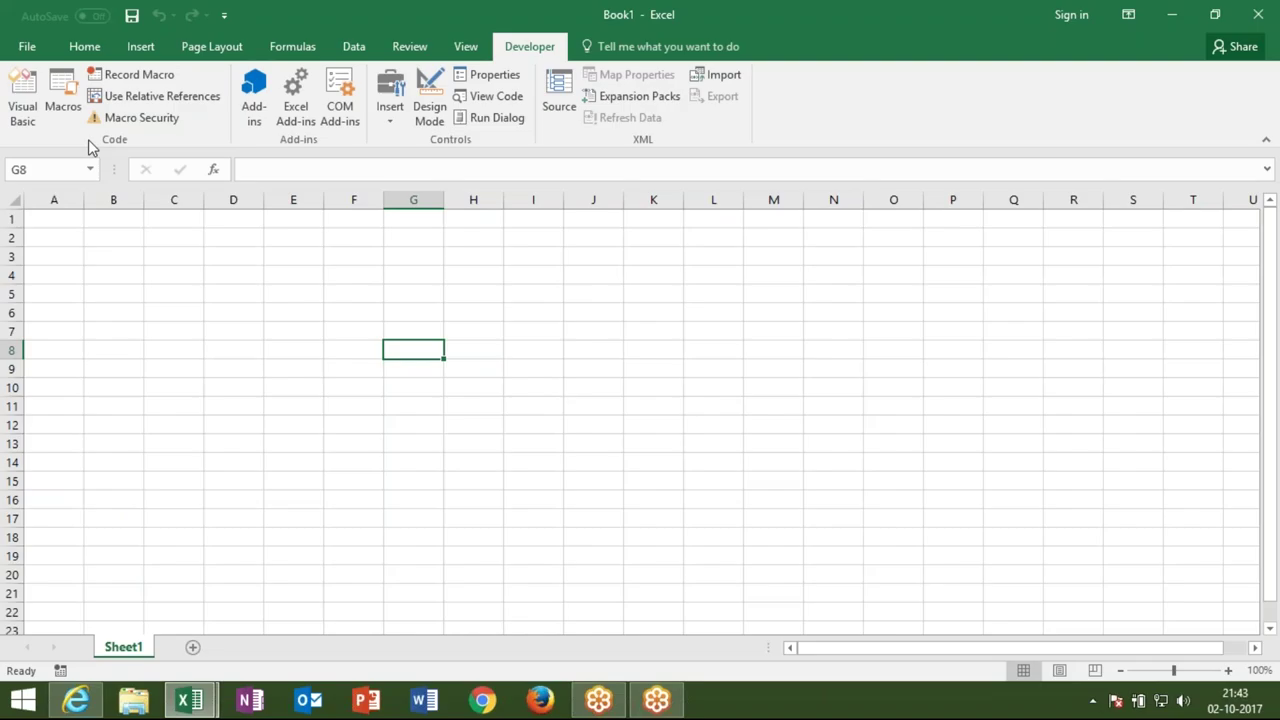
pyautogui.click(199, 650)
# Add Sheet3 and Sheet4 to the Book1 workbook
pyautogui.click(253, 648)
pyautogui.click(314, 648)
pyautogui.press('Right')
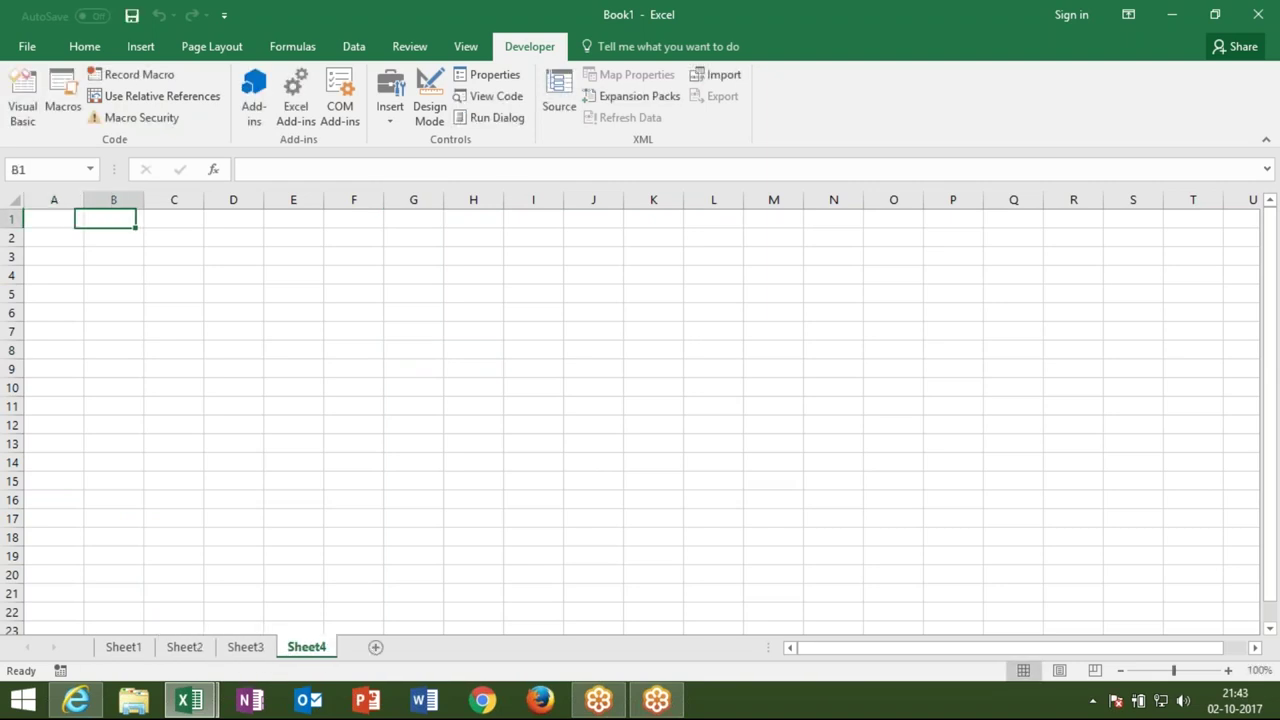
# In the VBA editor, open Sheet1's empty code window from the Project Explorer
pyautogui.hotkey('alt', 'F11')
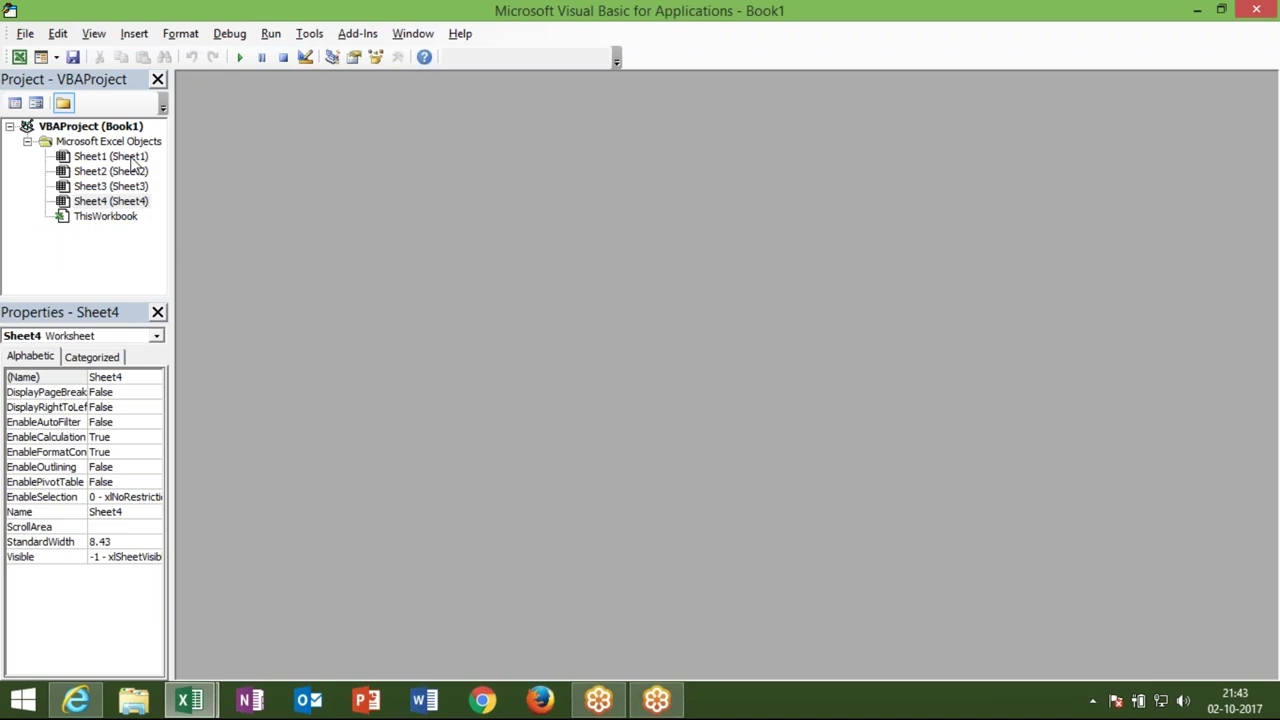
pyautogui.click(132, 158)
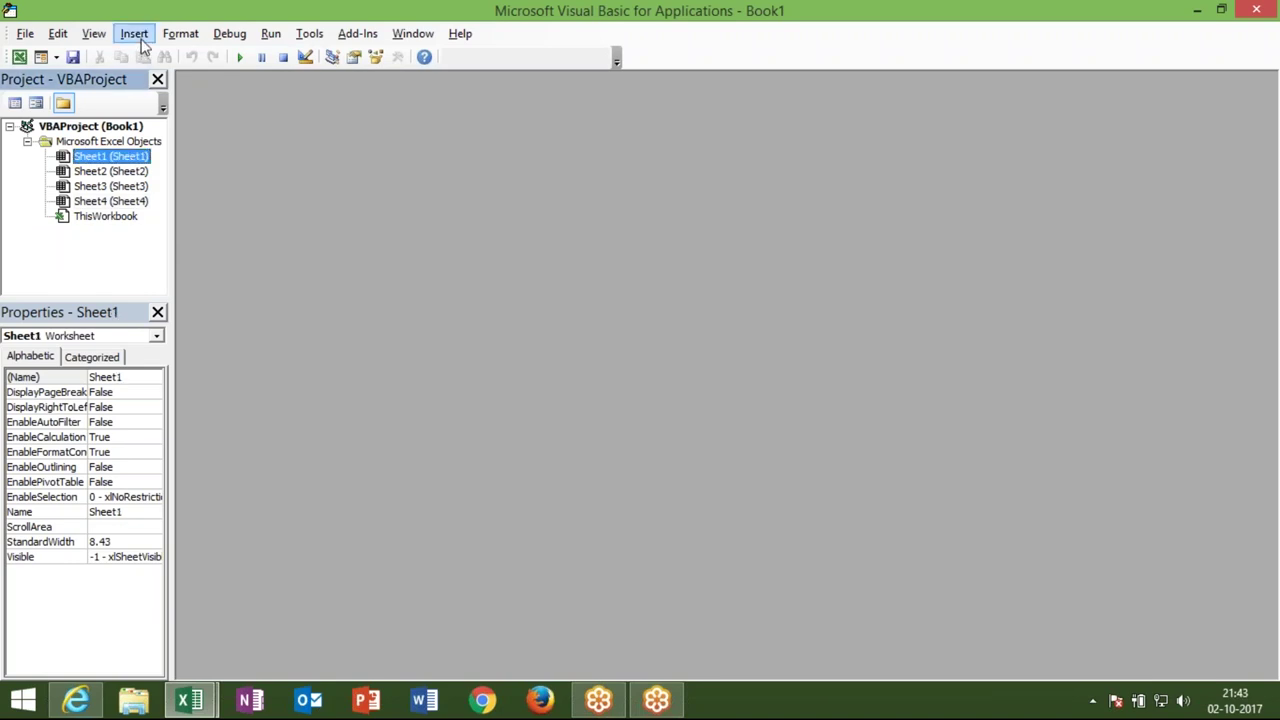
pyautogui.click(128, 189)
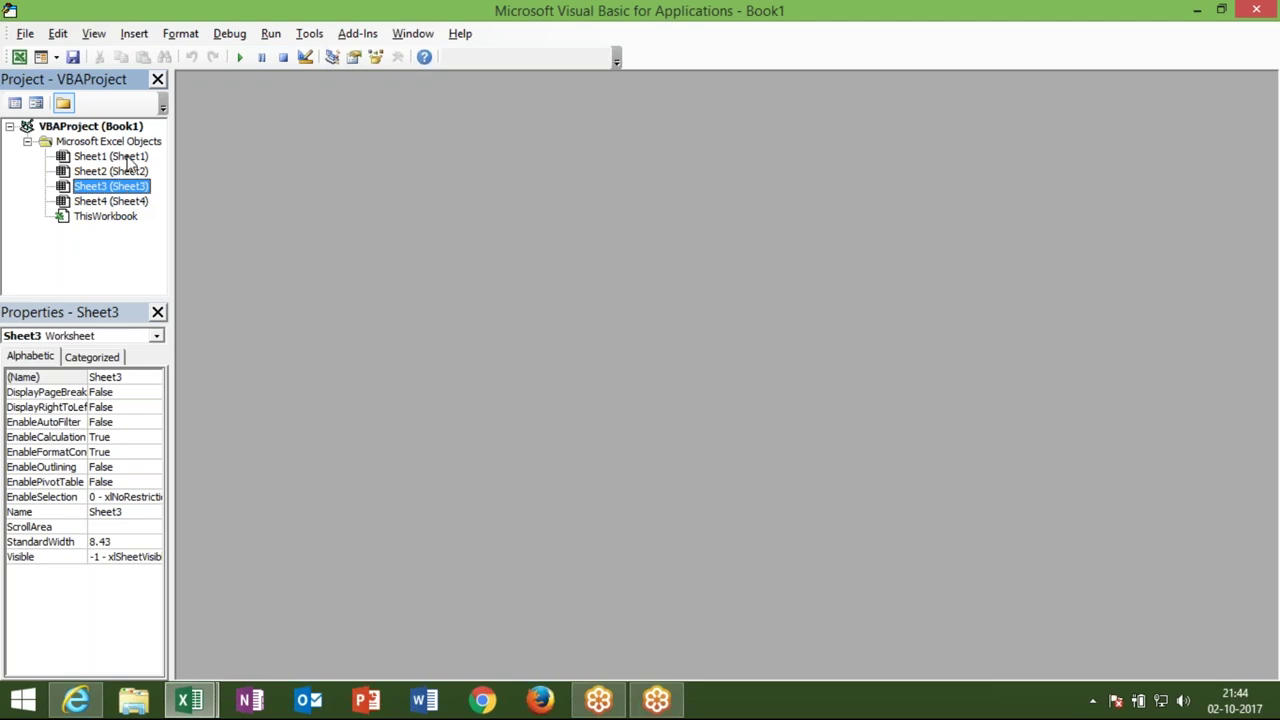
pyautogui.click(130, 160)
pyautogui.doubleClick(130, 160)
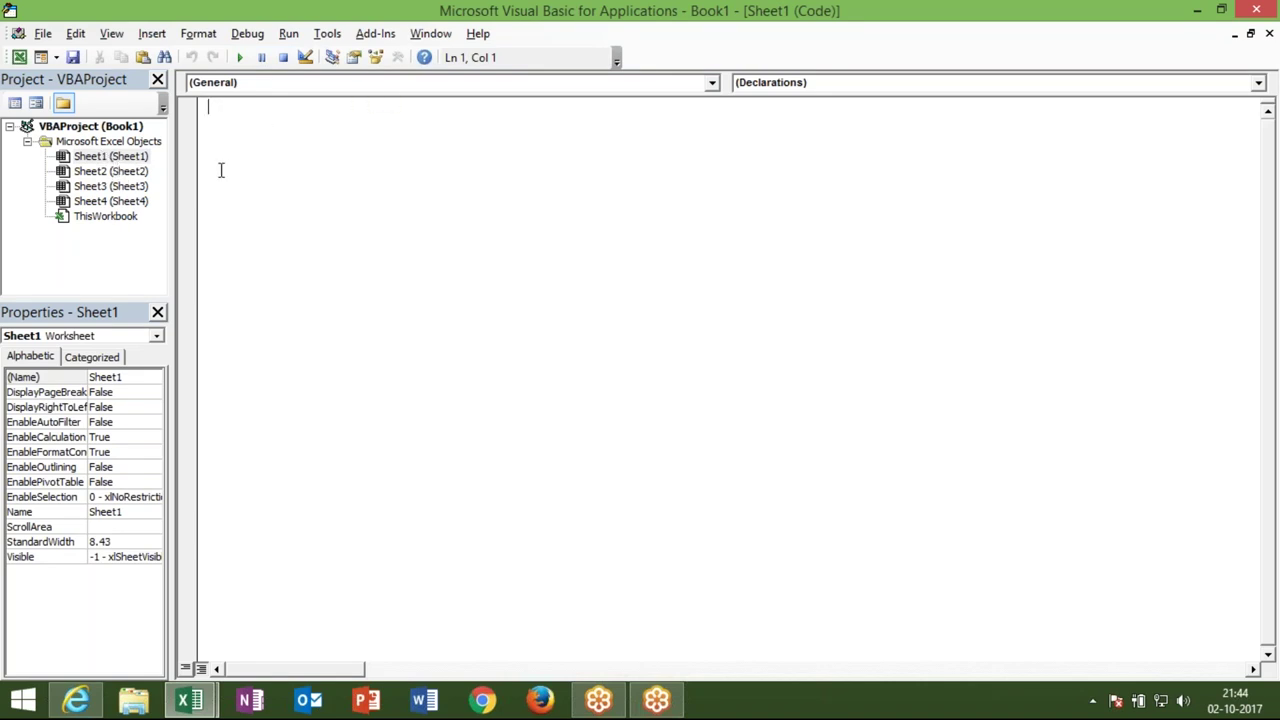
pyautogui.doubleClick(114, 218)
pyautogui.doubleClick(119, 189)
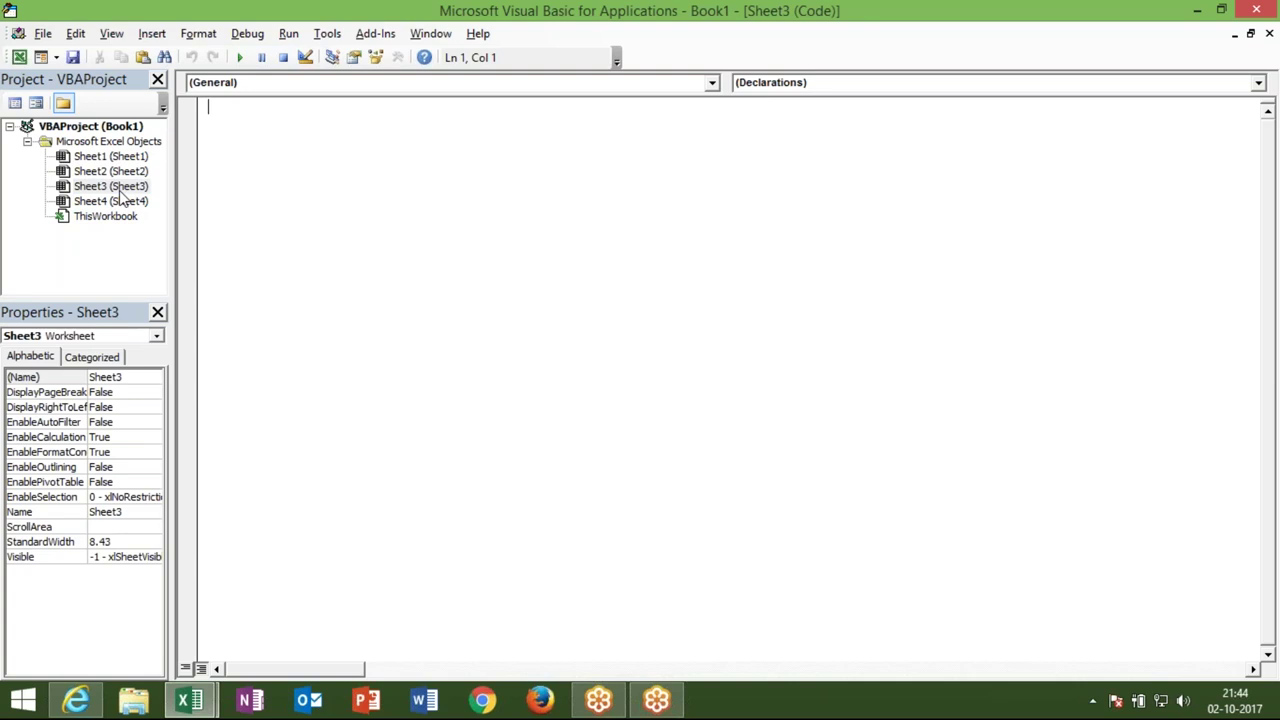
pyautogui.doubleClick(117, 158)
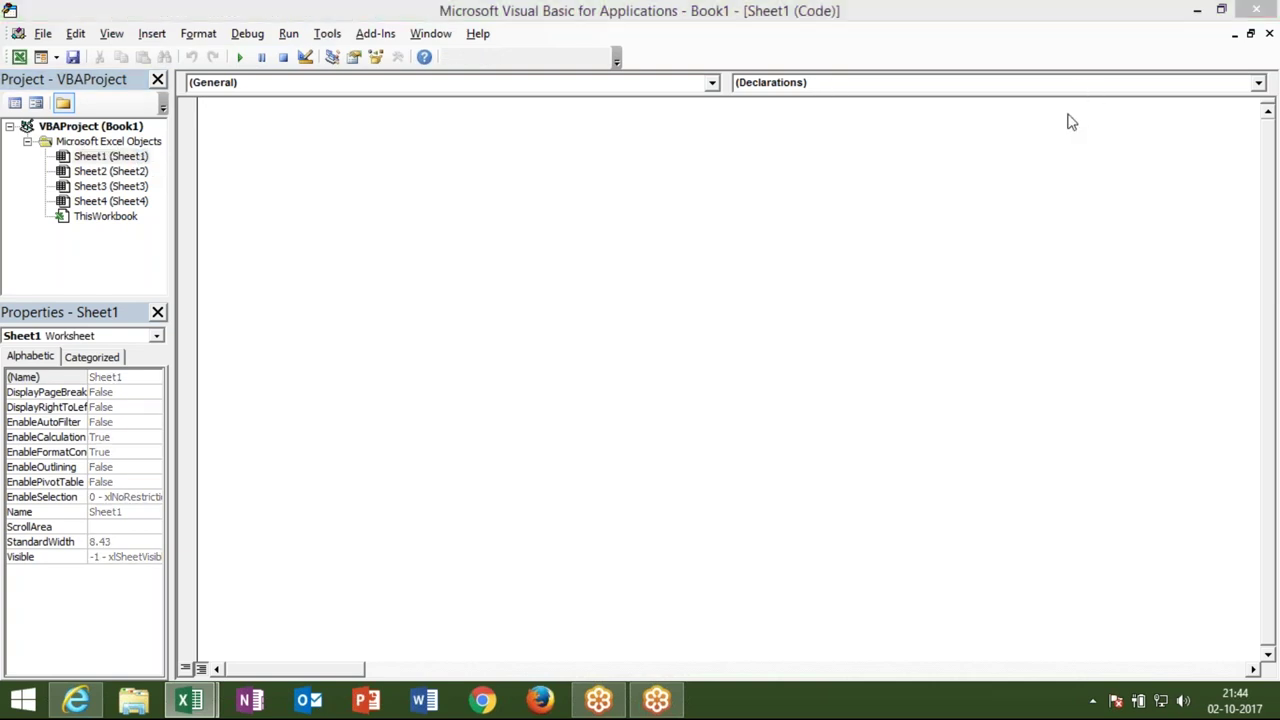
pyautogui.click(479, 181)
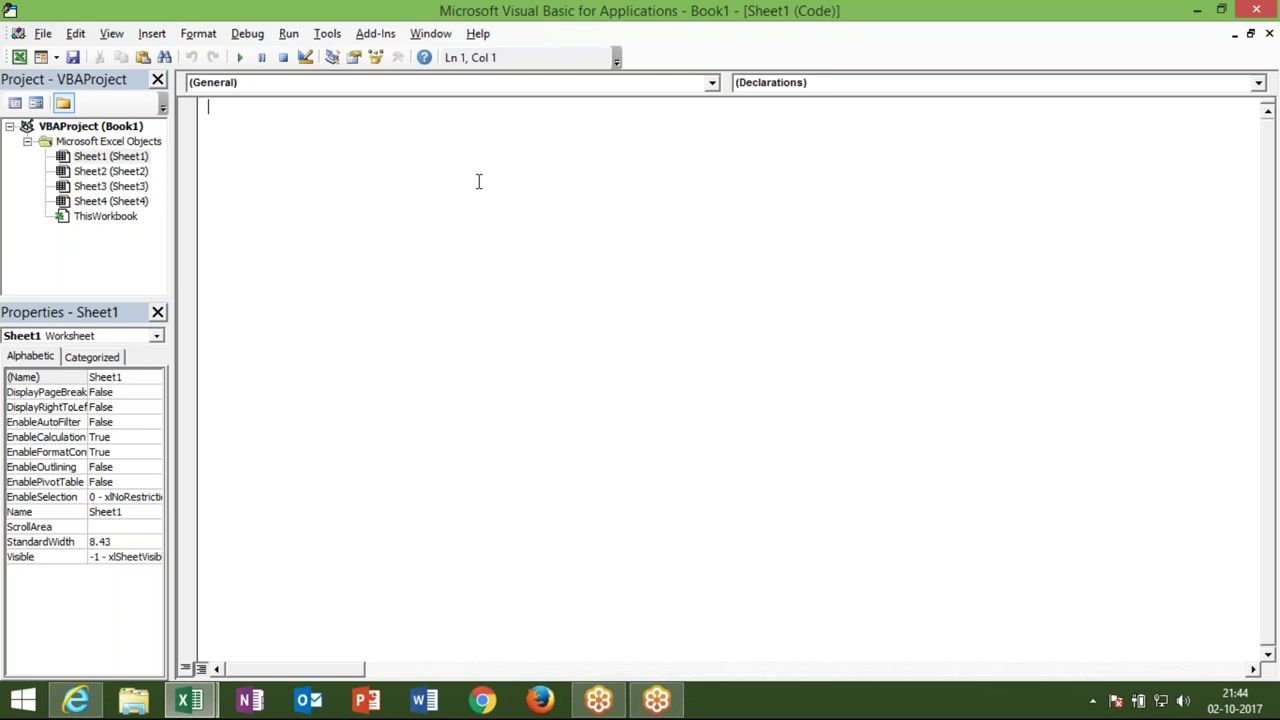
# Insert a new Module1 via Insert > Module and type sub bas() into it
pyautogui.click(153, 33)
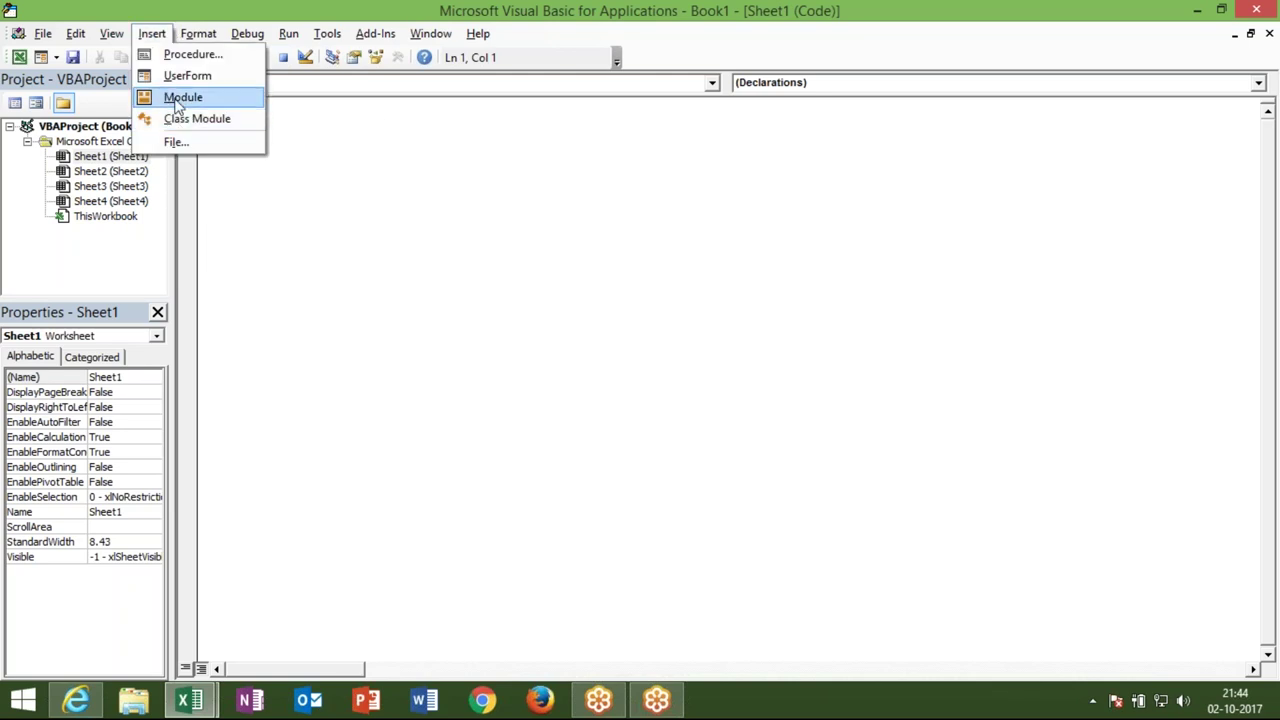
pyautogui.click(180, 100)
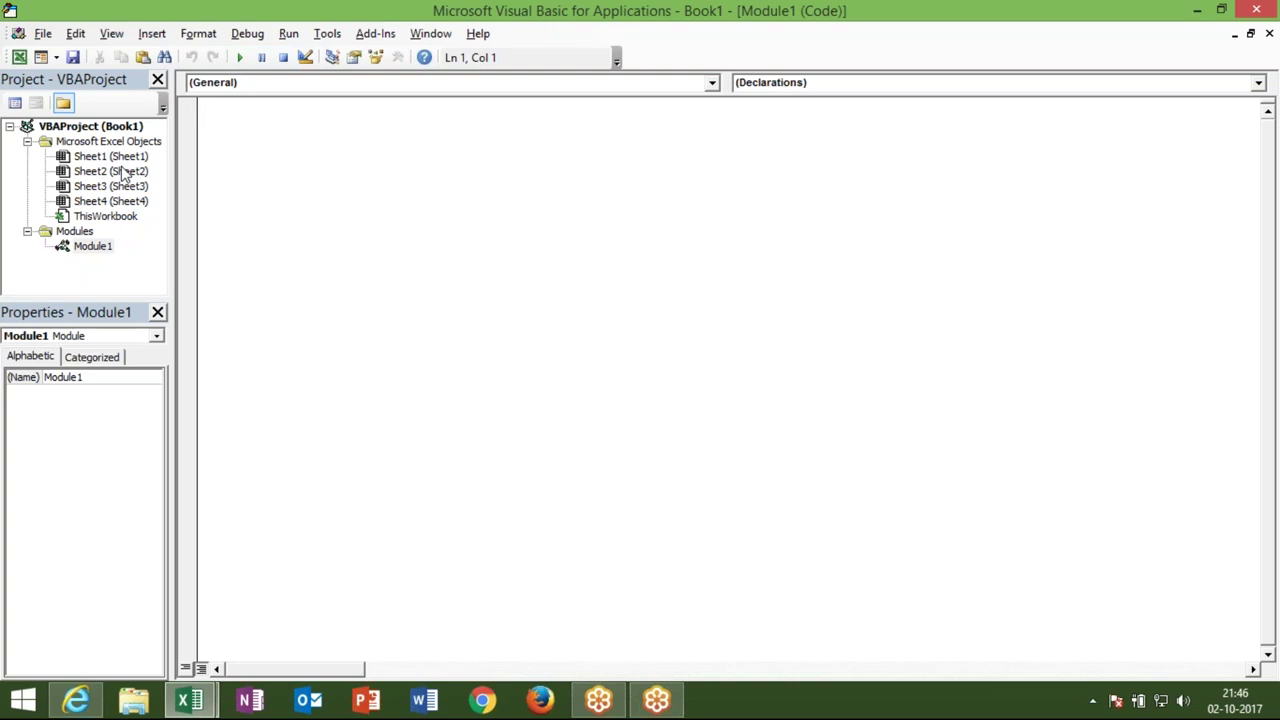
pyautogui.write('sub ')
pyautogui.write('bas')
pyautogui.write('()')
# Complete the bas procedure, find bas in Excel's Macros list, and return to its code with Edit
pyautogui.press('Return')
pyautogui.press('Return')
pyautogui.press('Return')
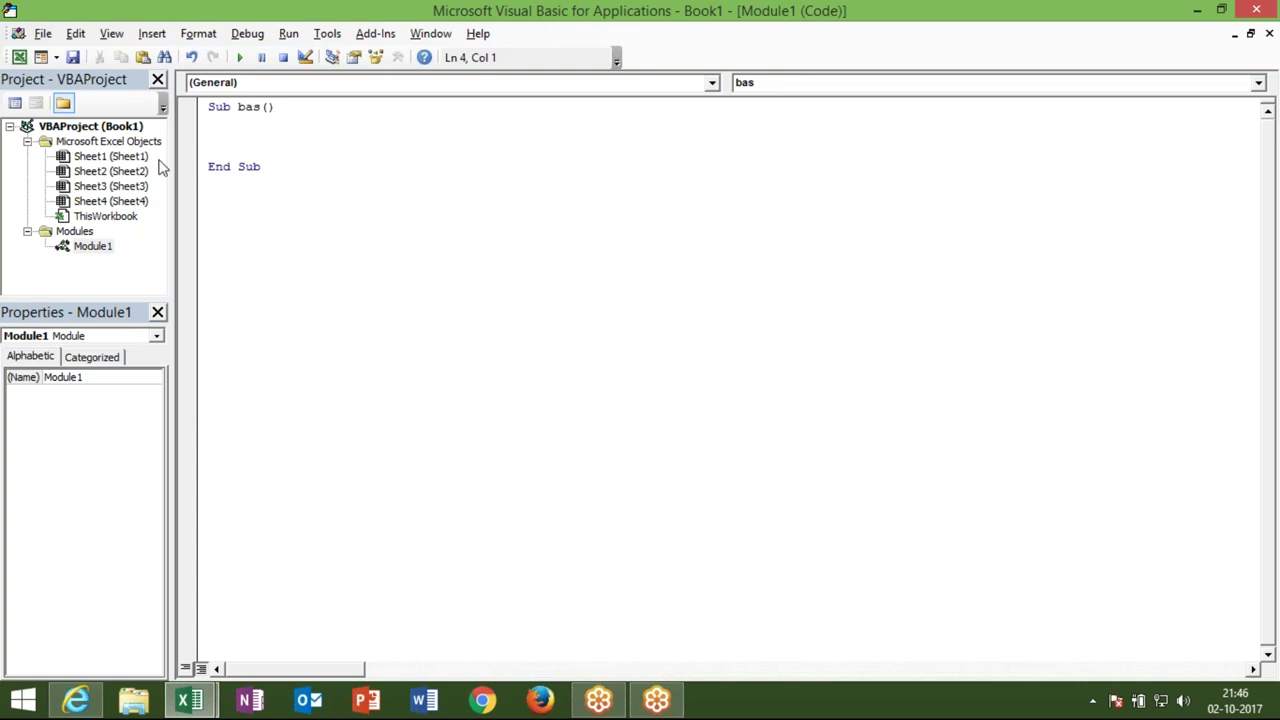
pyautogui.hotkey('alt', 'F11')
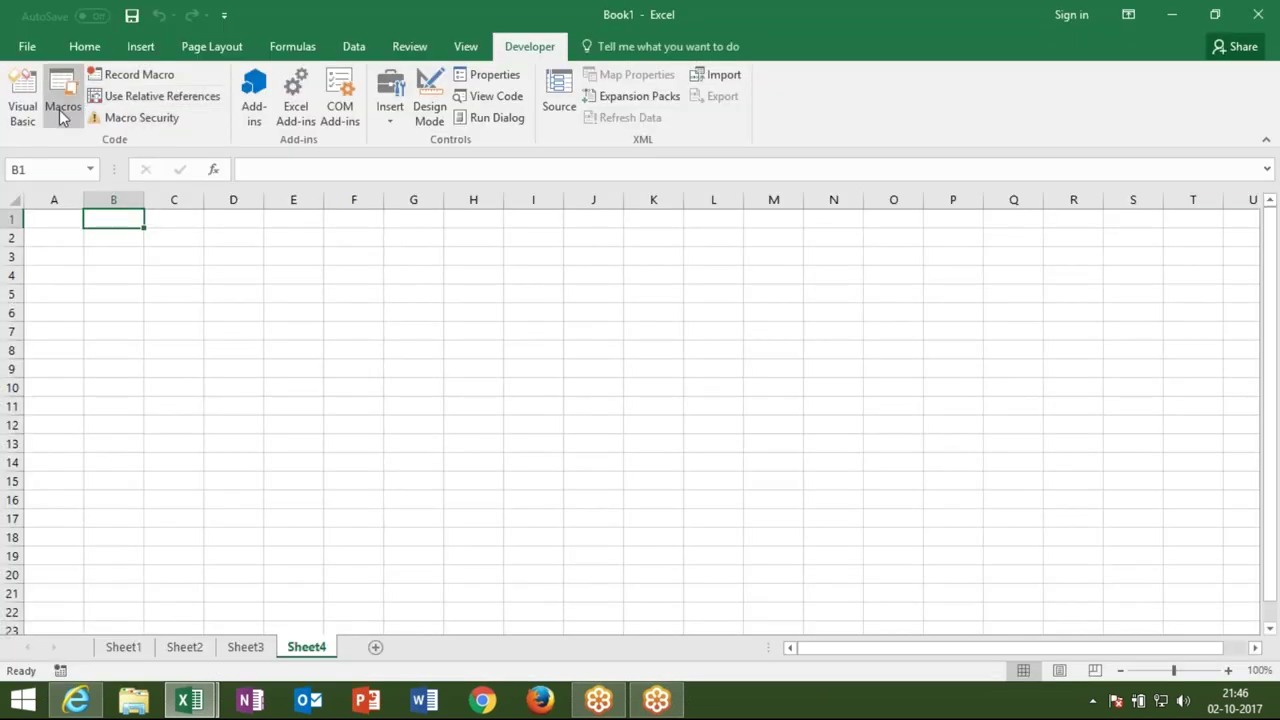
pyautogui.click(59, 109)
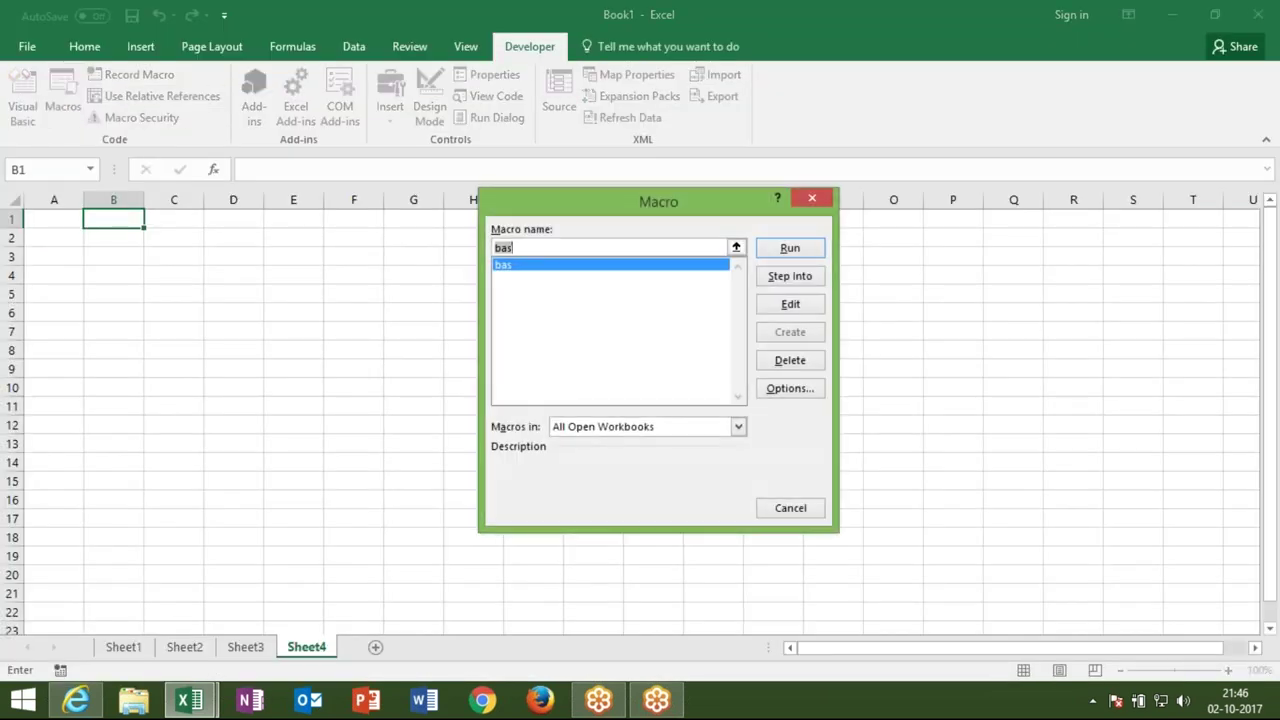
pyautogui.hotkey('alt', 'e')
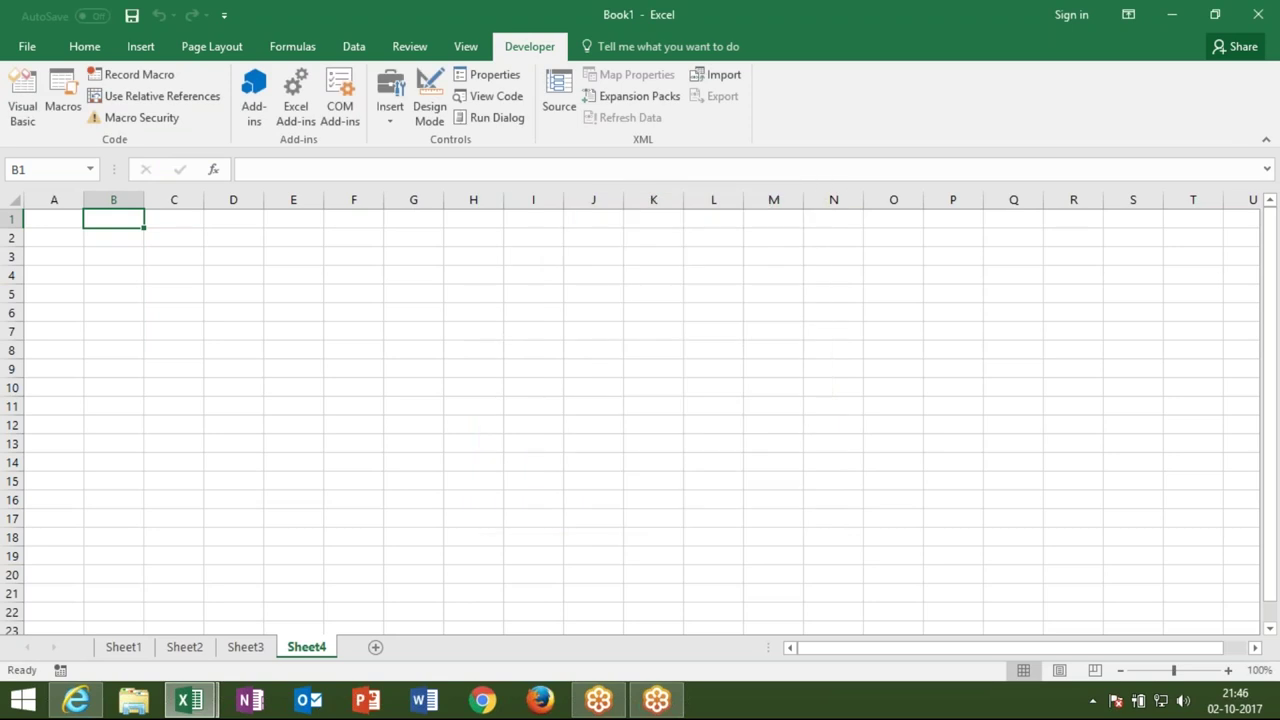
pyautogui.click(267, 107)
pyautogui.click(256, 107)
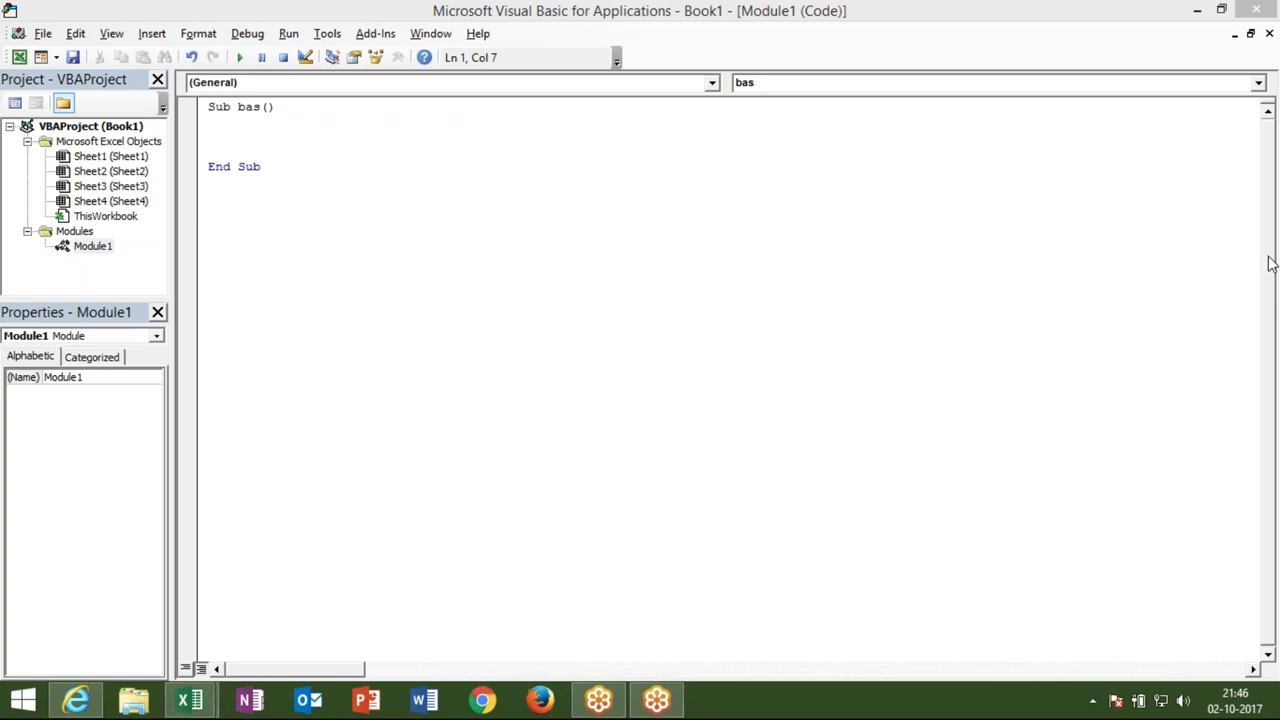
# Replace the name bas with raj1 in the Sub line of Module1
pyautogui.click(264, 108)
pyautogui.press('BackSpace')
pyautogui.press('BackSpace')
pyautogui.press('BackSpace')
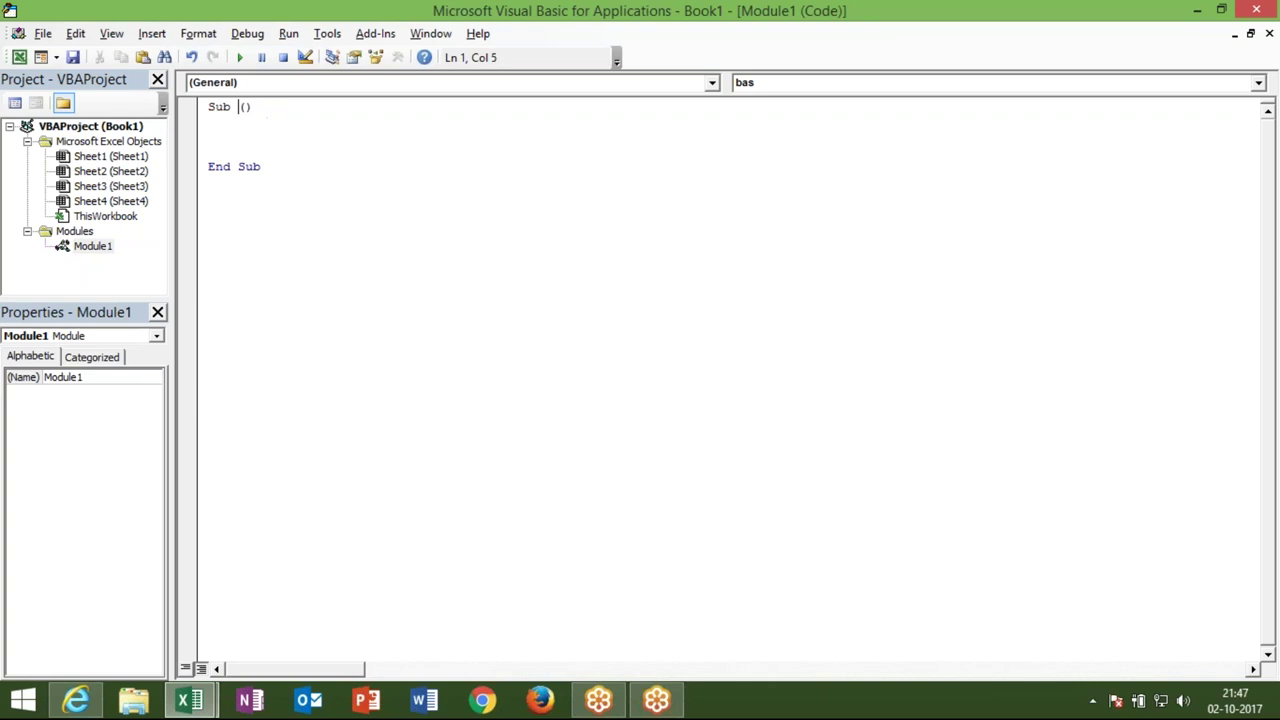
pyautogui.write('raj1')
pyautogui.click(267, 149)
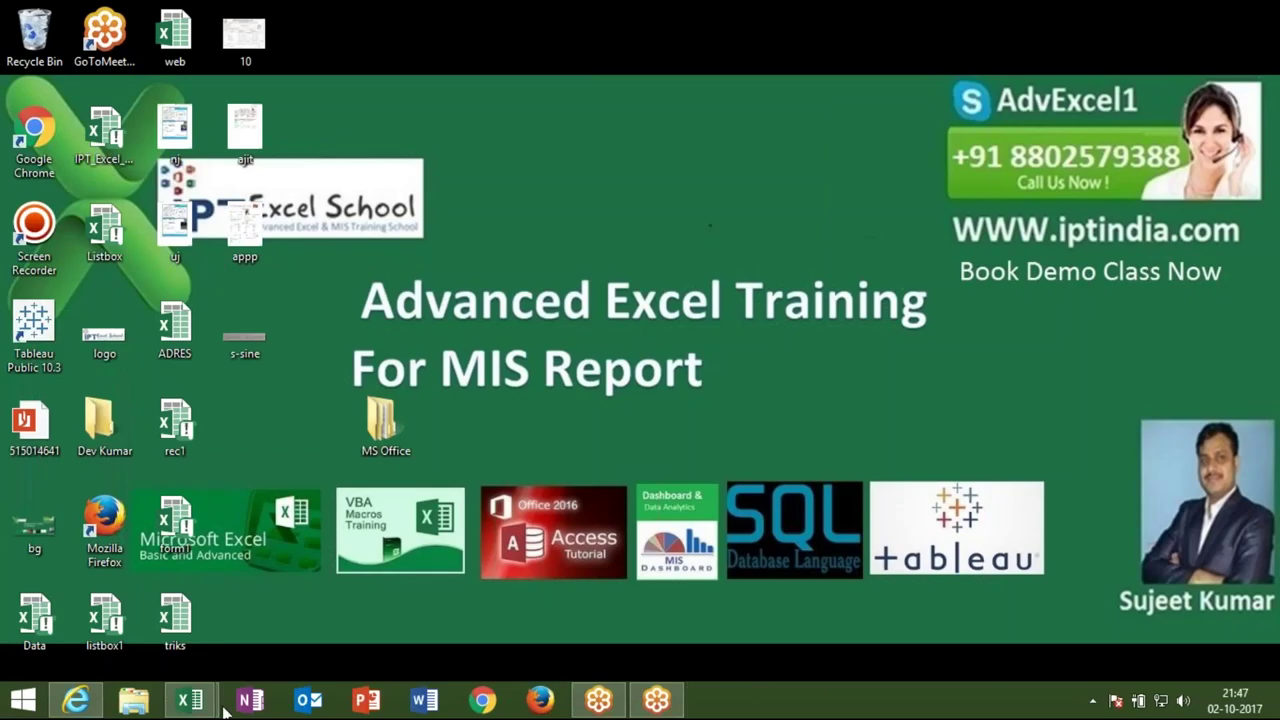
# Confirm raj1 appears in Excel's Macros list, close the list, and select cell RAJ1
pyautogui.moveTo(193, 705)
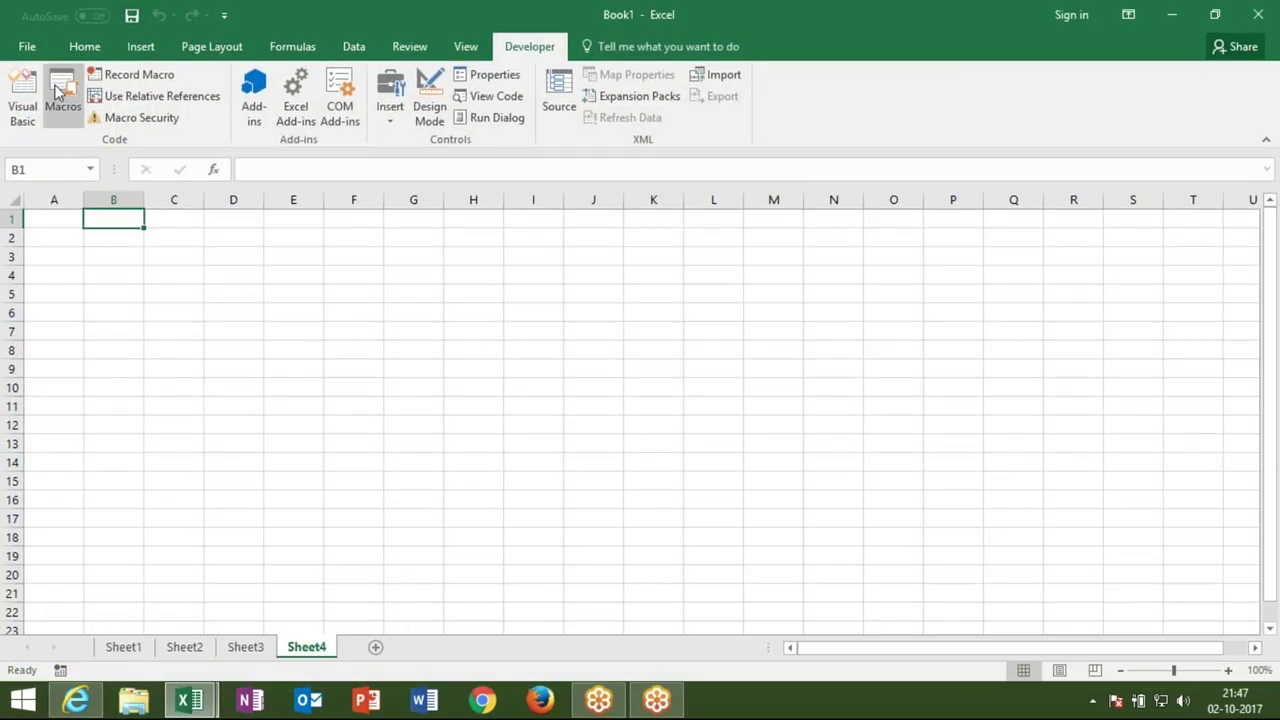
pyautogui.click(60, 80)
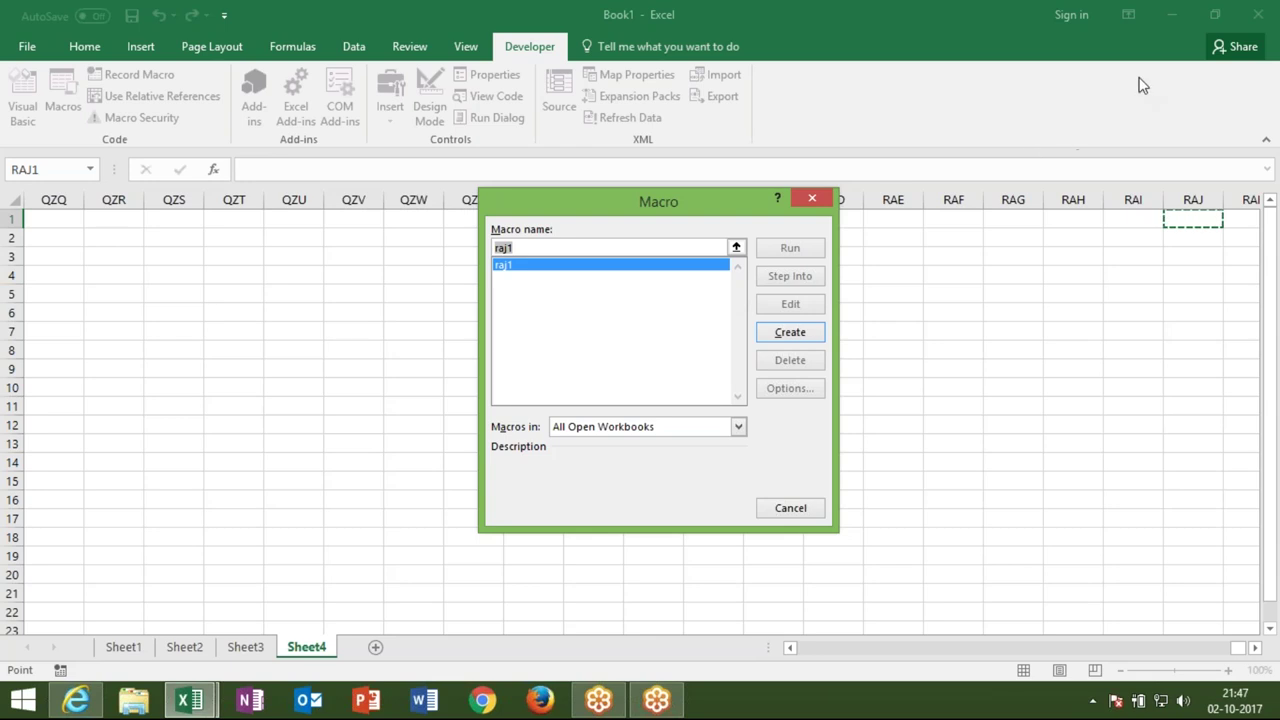
pyautogui.press('Return')
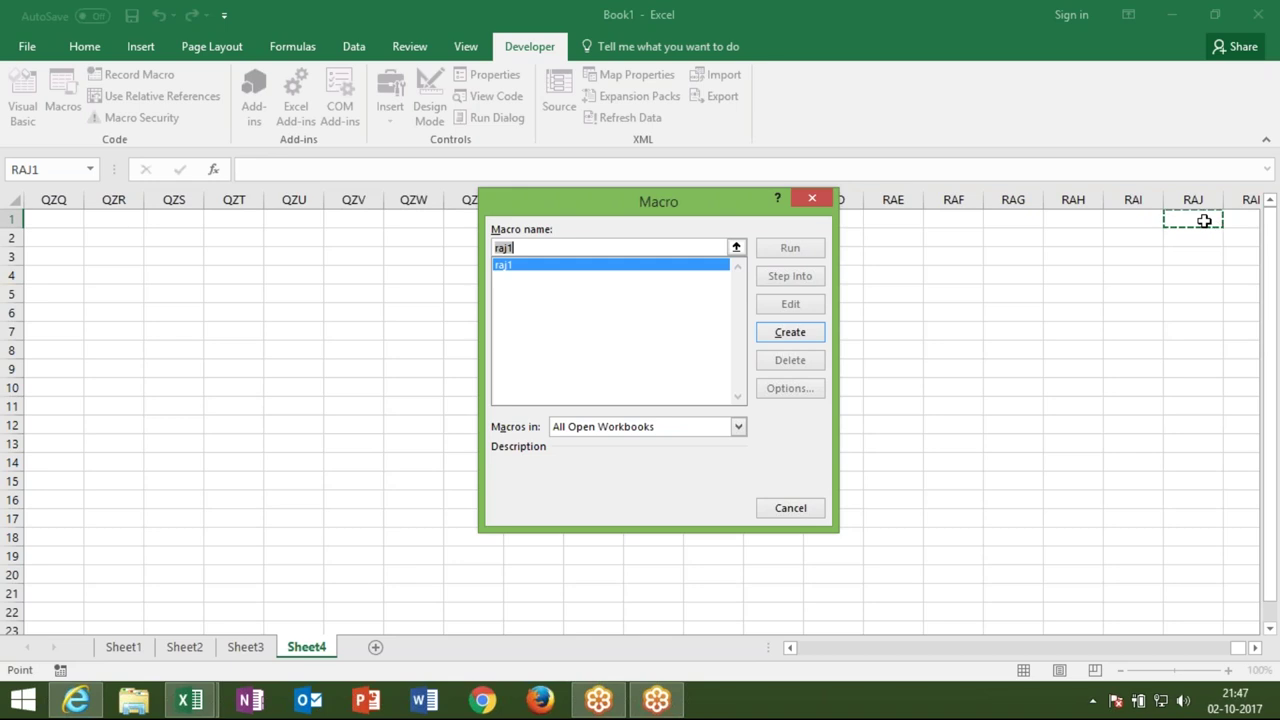
pyautogui.press('Escape')
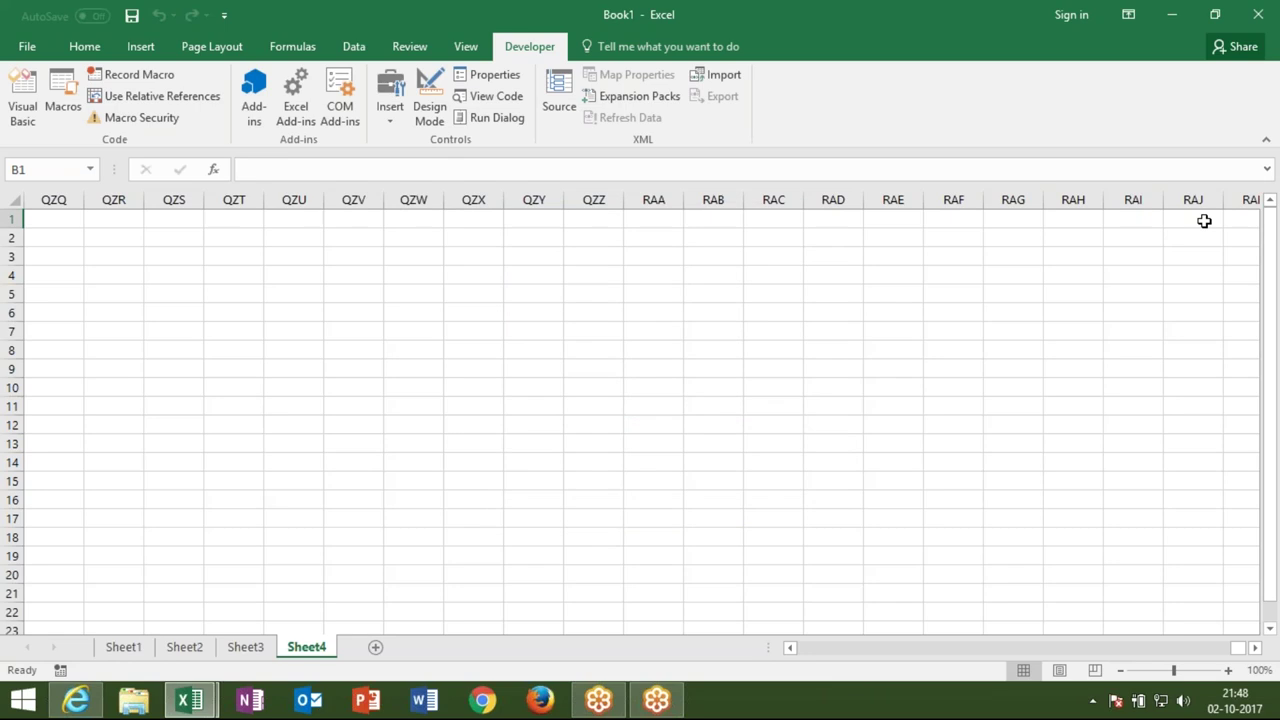
pyautogui.click(1204, 221)
# Jump to column XFD and the sheet's last row, return to A1, then go back to the raj1 code
pyautogui.hotkey('ctrl', 'Home')
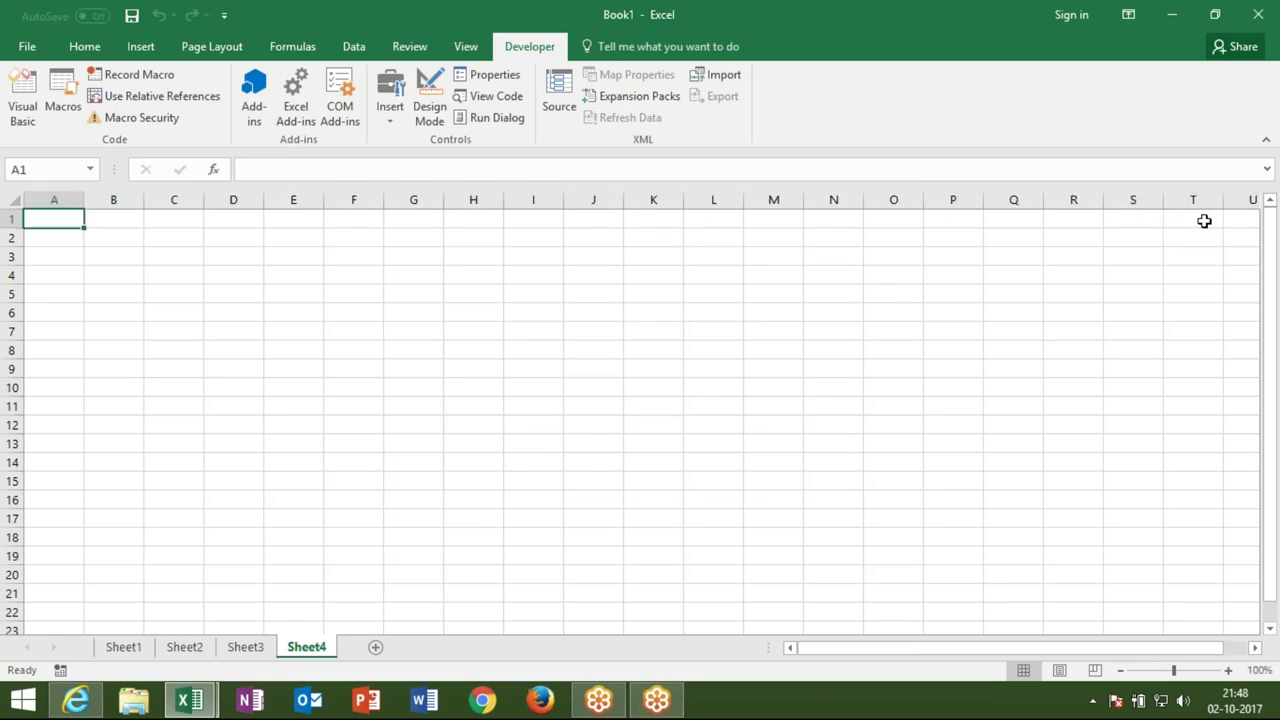
pyautogui.hotkey('ctrl', 'Right')
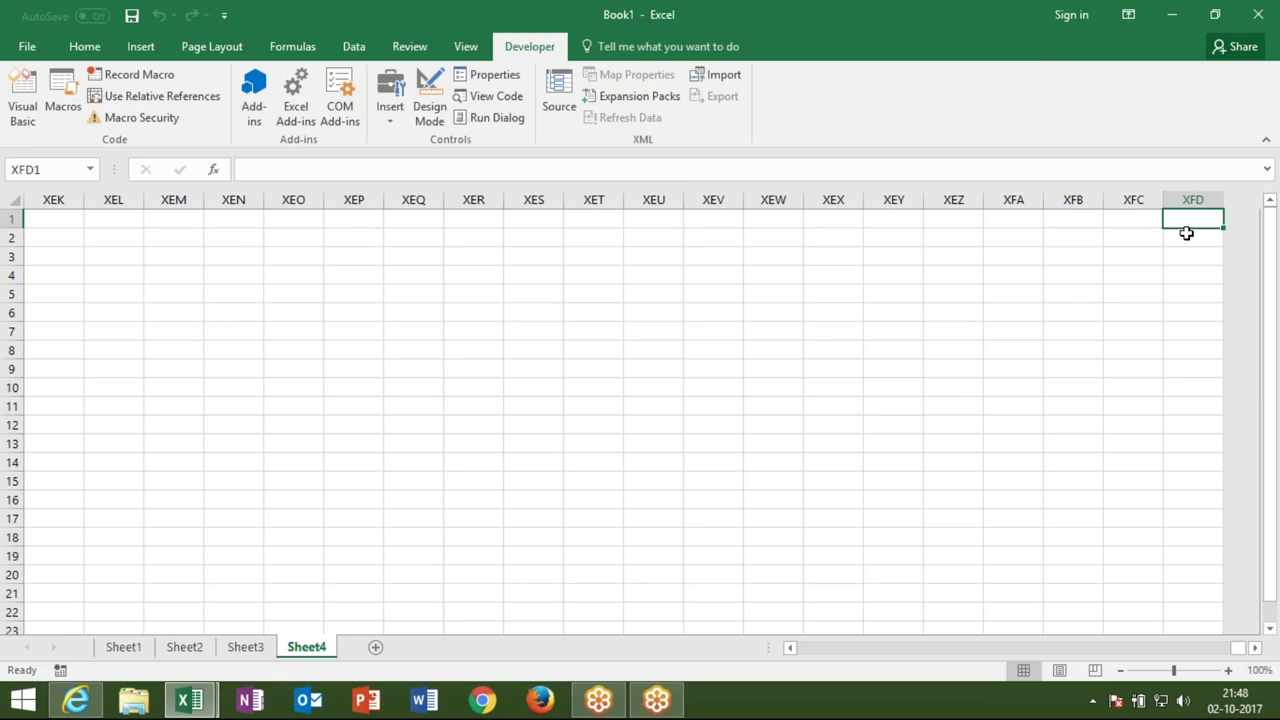
pyautogui.hotkey('ctrl', 'Down')
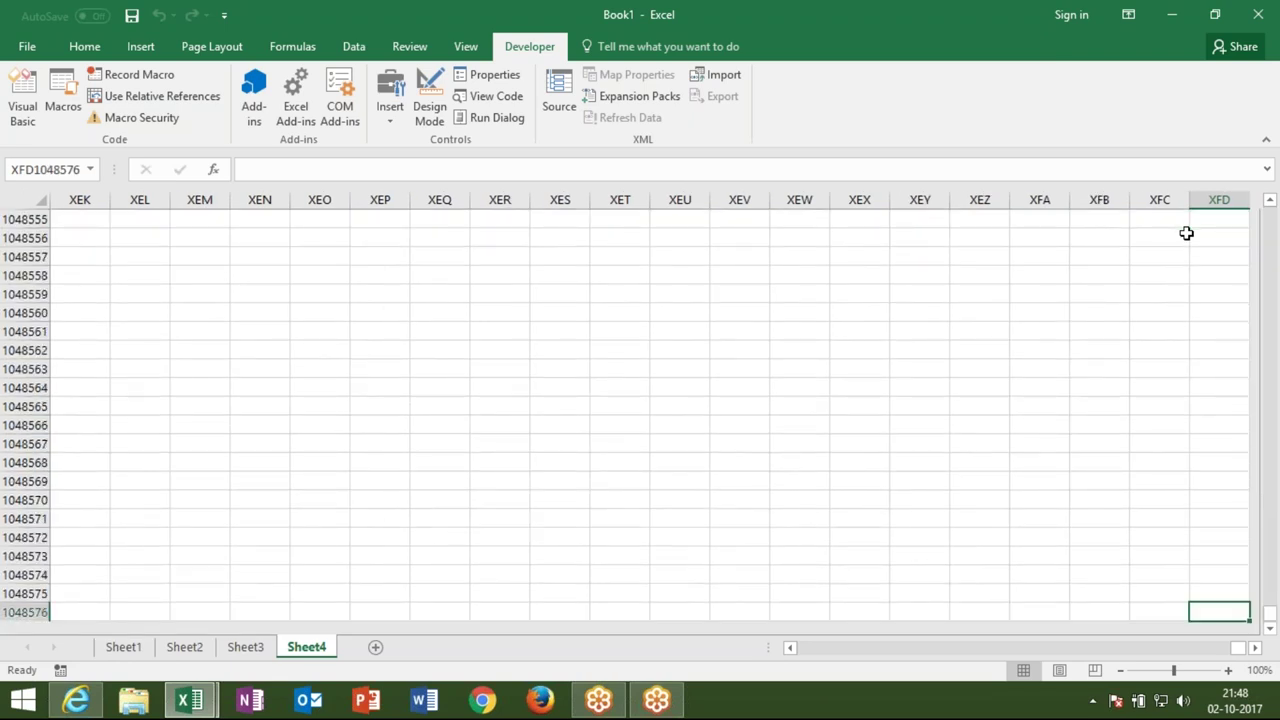
pyautogui.hotkey('ctrl', 'Up')
pyautogui.hotkey('ctrl', 'Left')
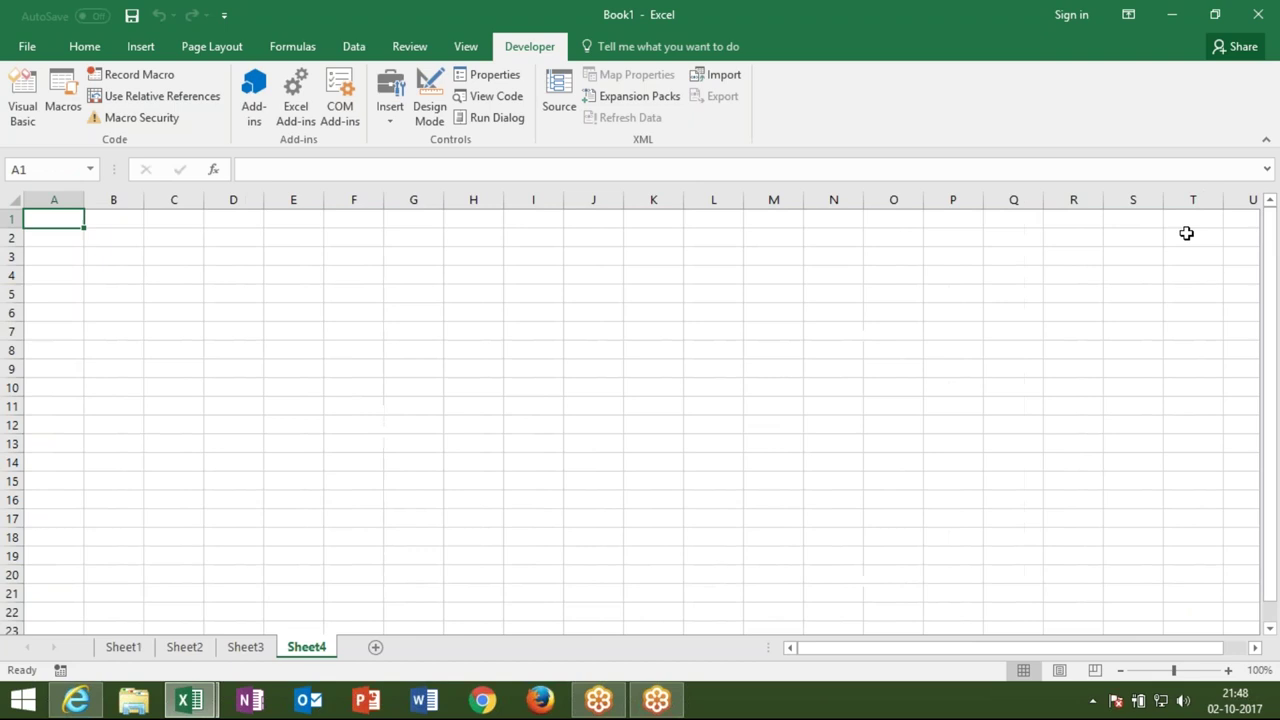
pyautogui.hotkey('alt', 'F11')
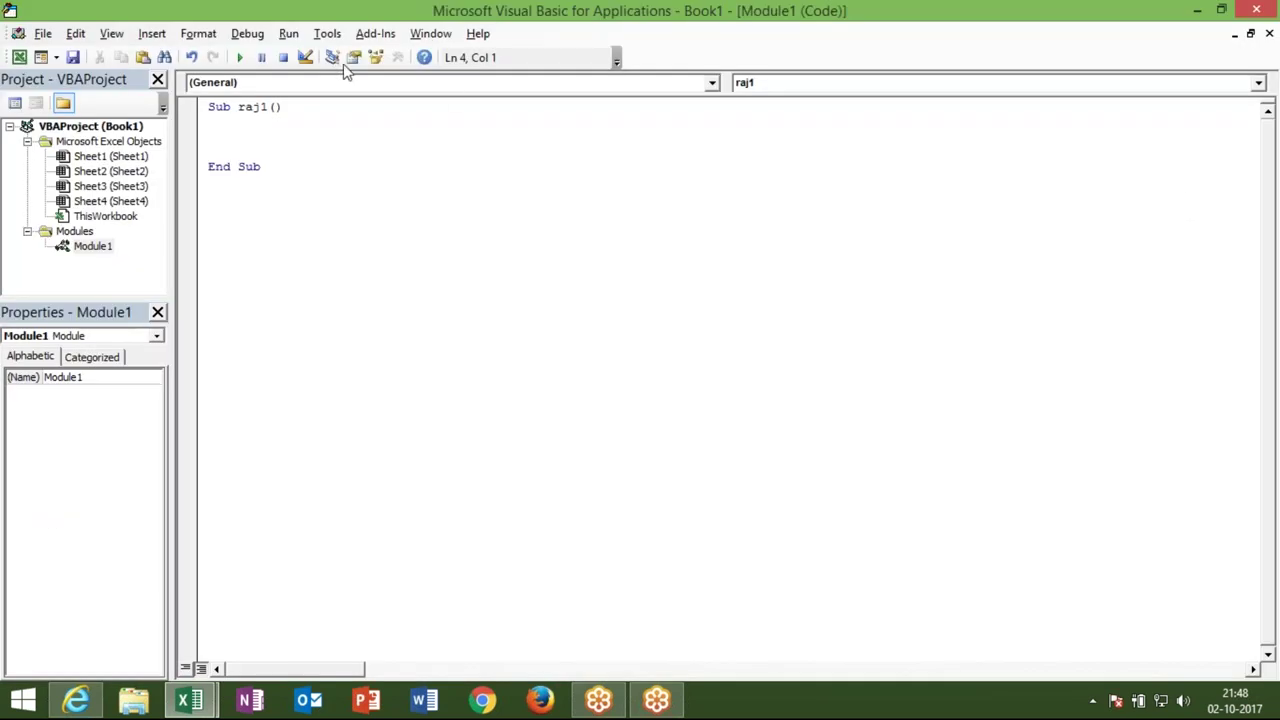
pyautogui.click(264, 108)
# Add an underscore to rename the macro raj_1, then create blank workbook Book2 and return to Book1
pyautogui.write('_')
pyautogui.click(259, 136)
pyautogui.moveTo(204, 708)
pyautogui.click(177, 620)
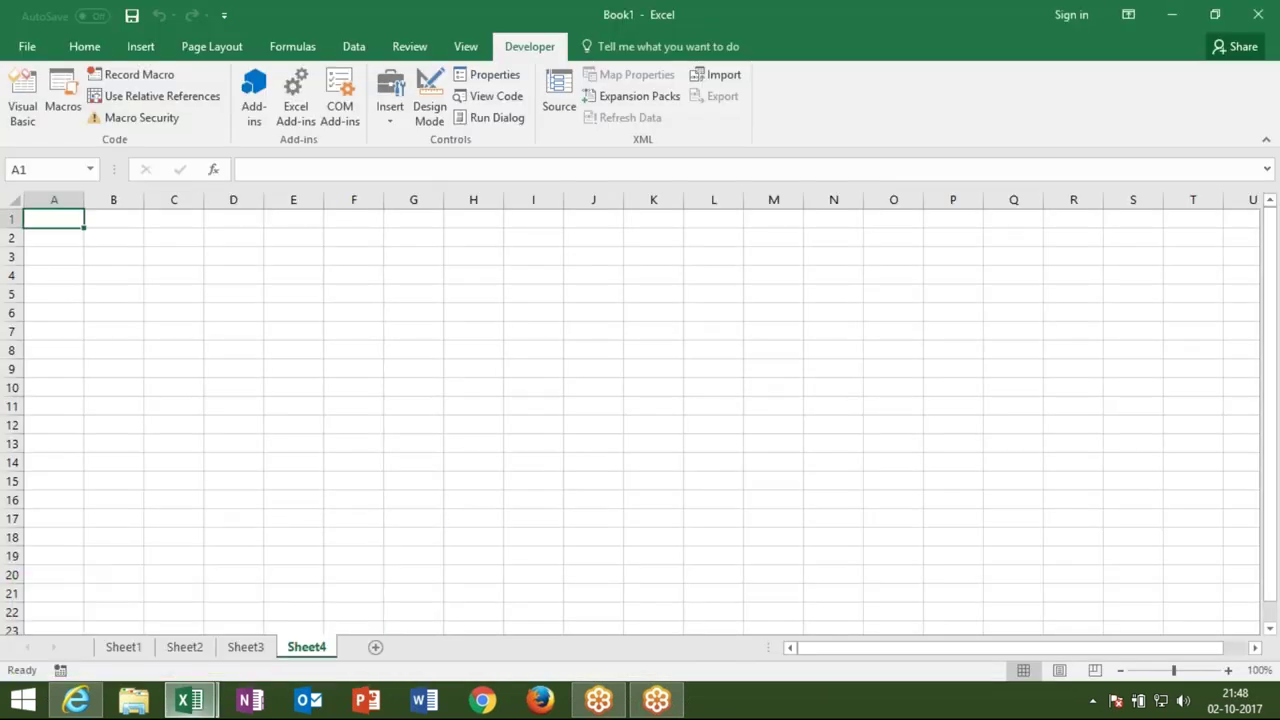
pyautogui.hotkey('ctrl', 'n')
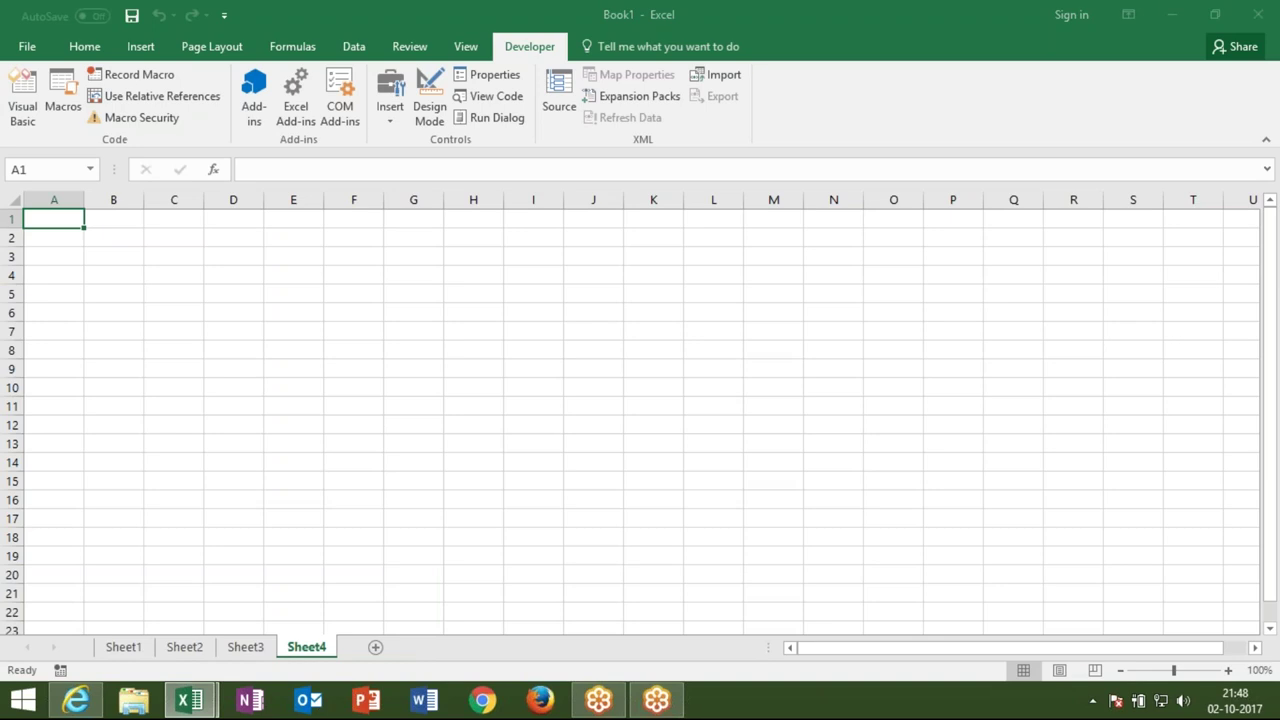
pyautogui.hotkey('ctrl', 'w')
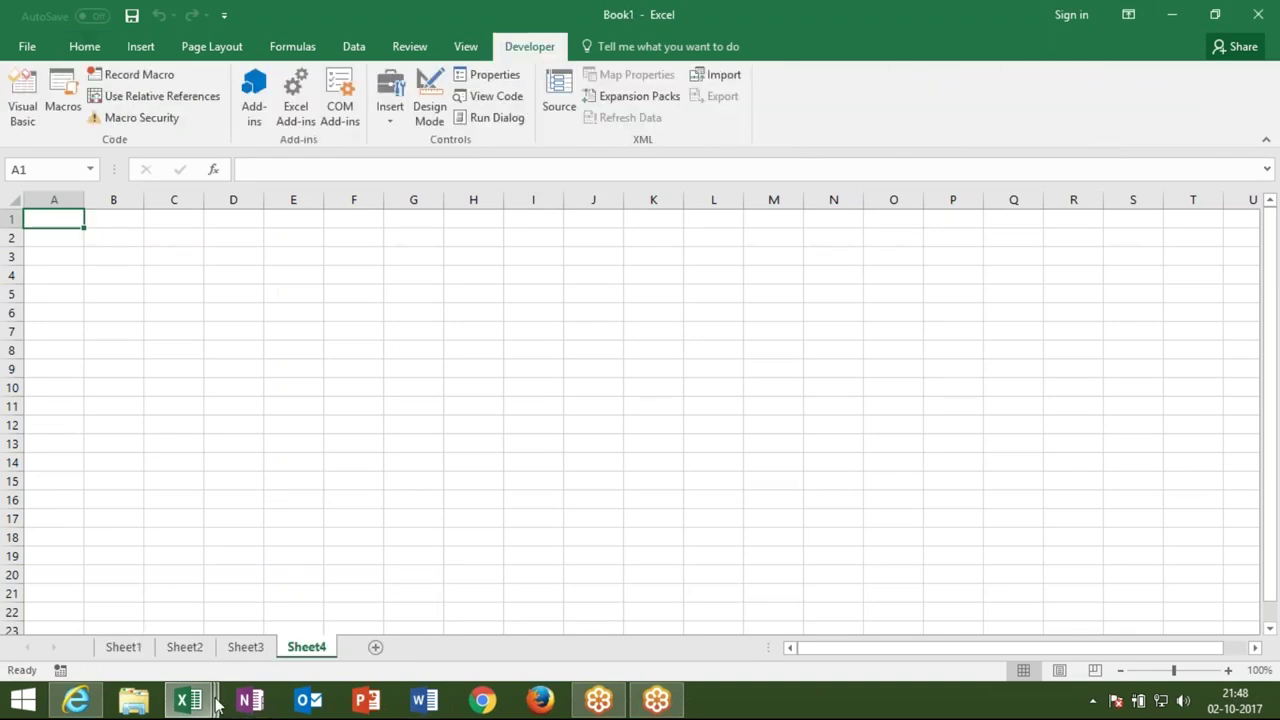
# Bring the VBA editor back and open Book1's Module1 to show the empty raj_1 macro
pyautogui.moveTo(198, 702)
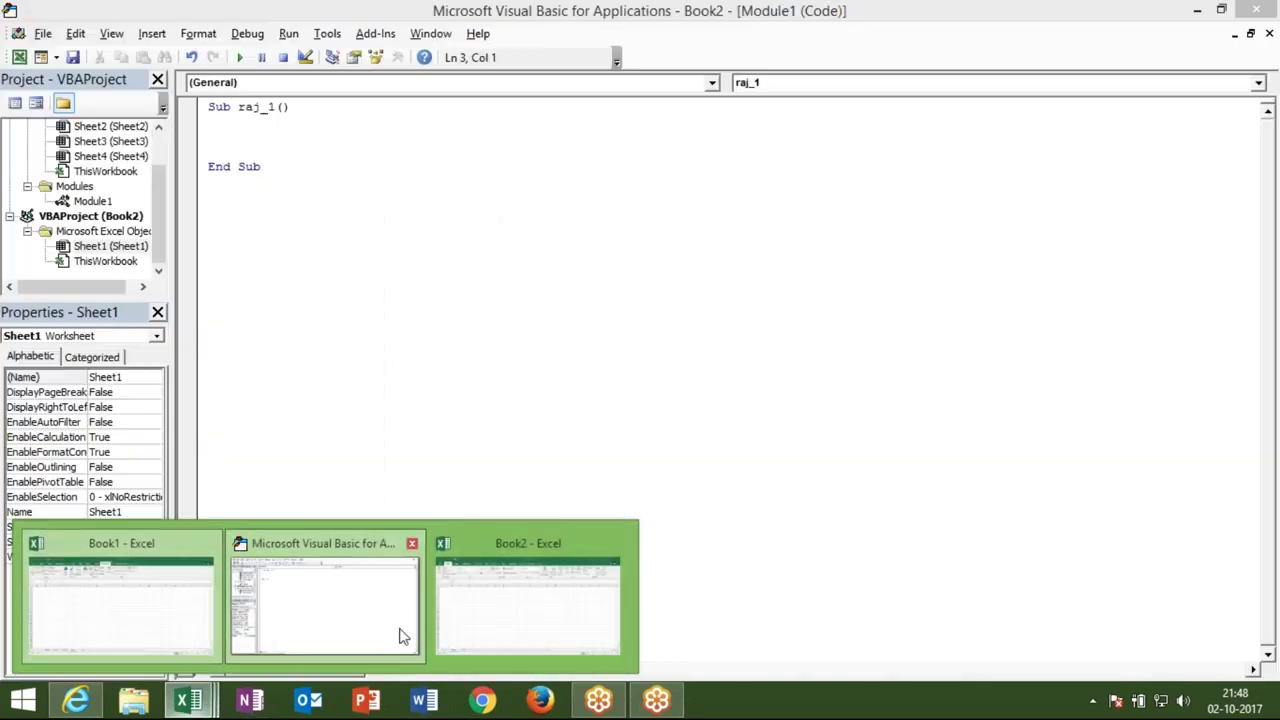
pyautogui.click(402, 632)
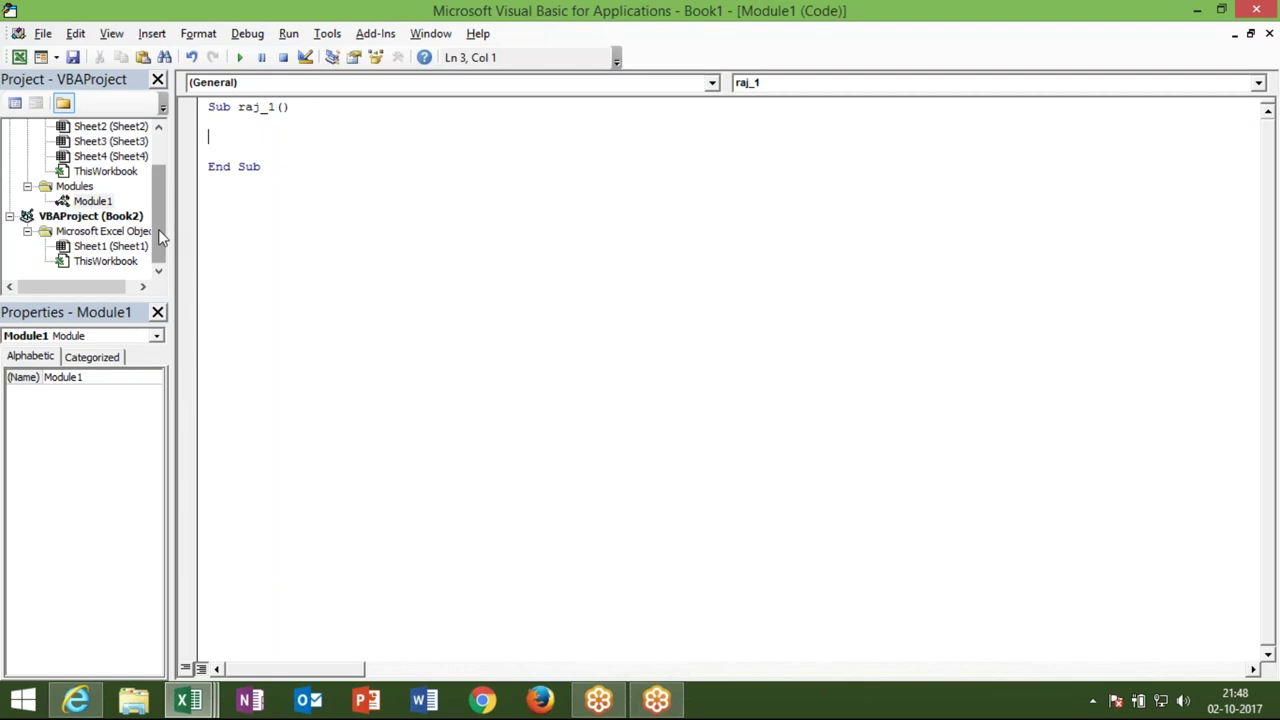
pyautogui.click(92, 201)
pyautogui.scroll(1, 154, 174)
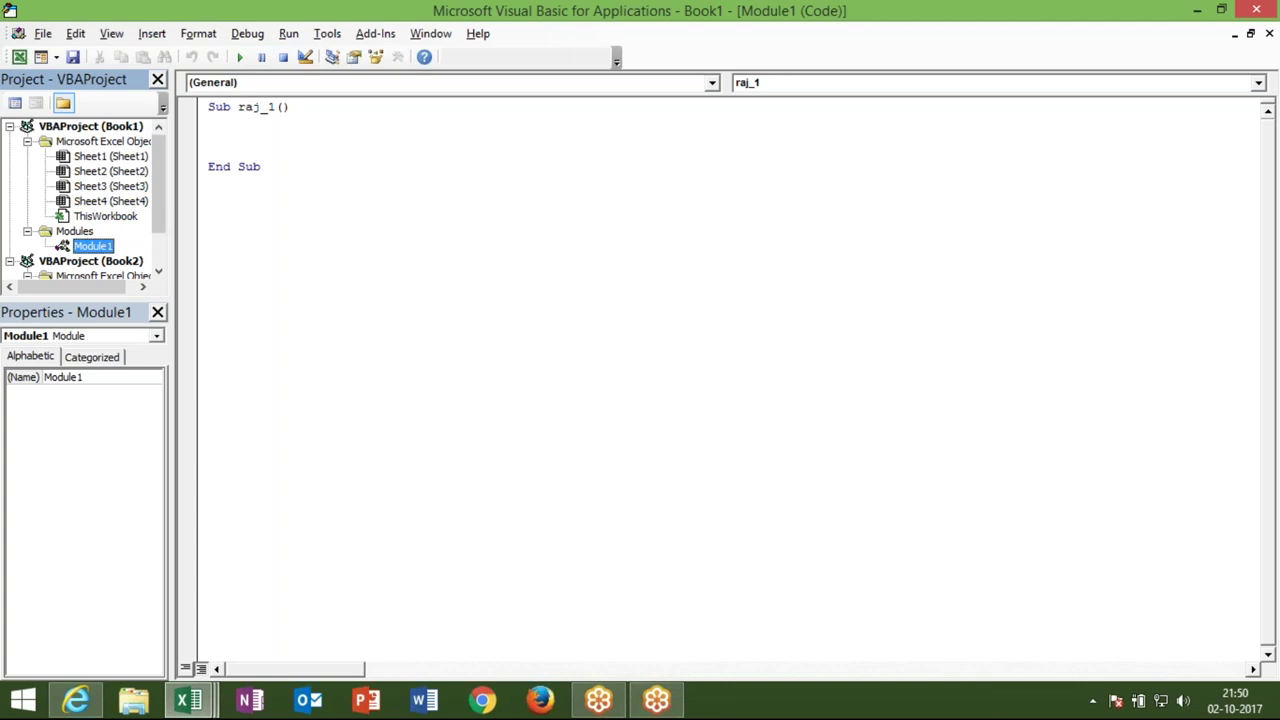
# Write Application, Workbooks, Sheets and Range on separate lines in raj_1, then return to Excel with Alt+F11
pyautogui.click(215, 146)
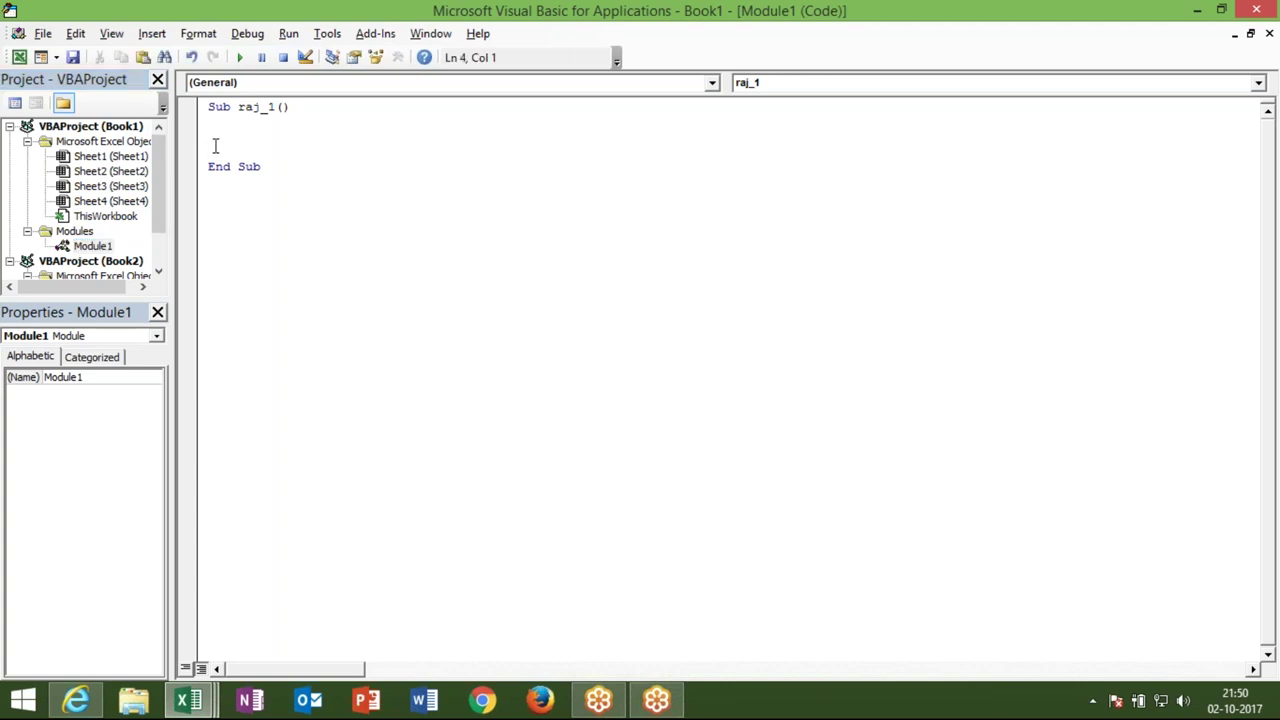
pyautogui.press('Return')
pyautogui.press('Up')
pyautogui.press('Up')
pyautogui.write('appli')
pyautogui.write('cation')
pyautogui.press('Return')
pyautogui.write('workbooks')
pyautogui.press('Return')
pyautogui.write('sheets')
pyautogui.press('Return')
pyautogui.write('range')
pyautogui.press('Return')
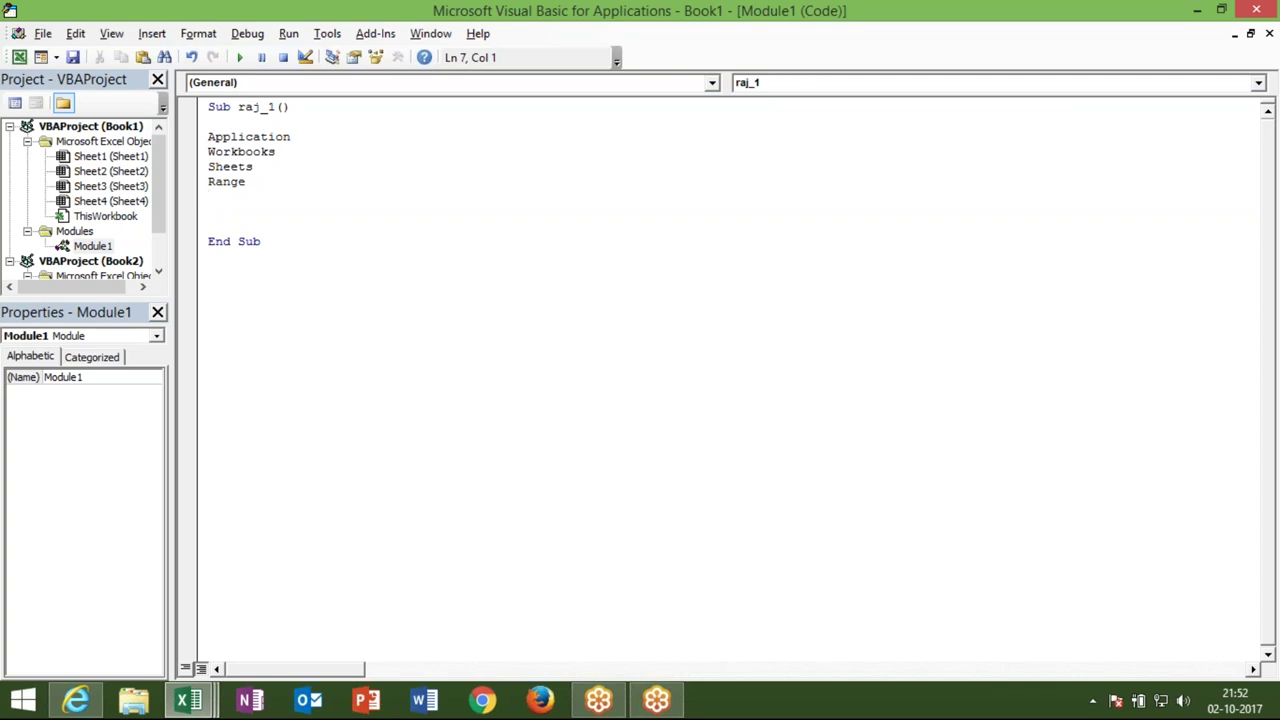
pyautogui.hotkey('alt', 'F11')
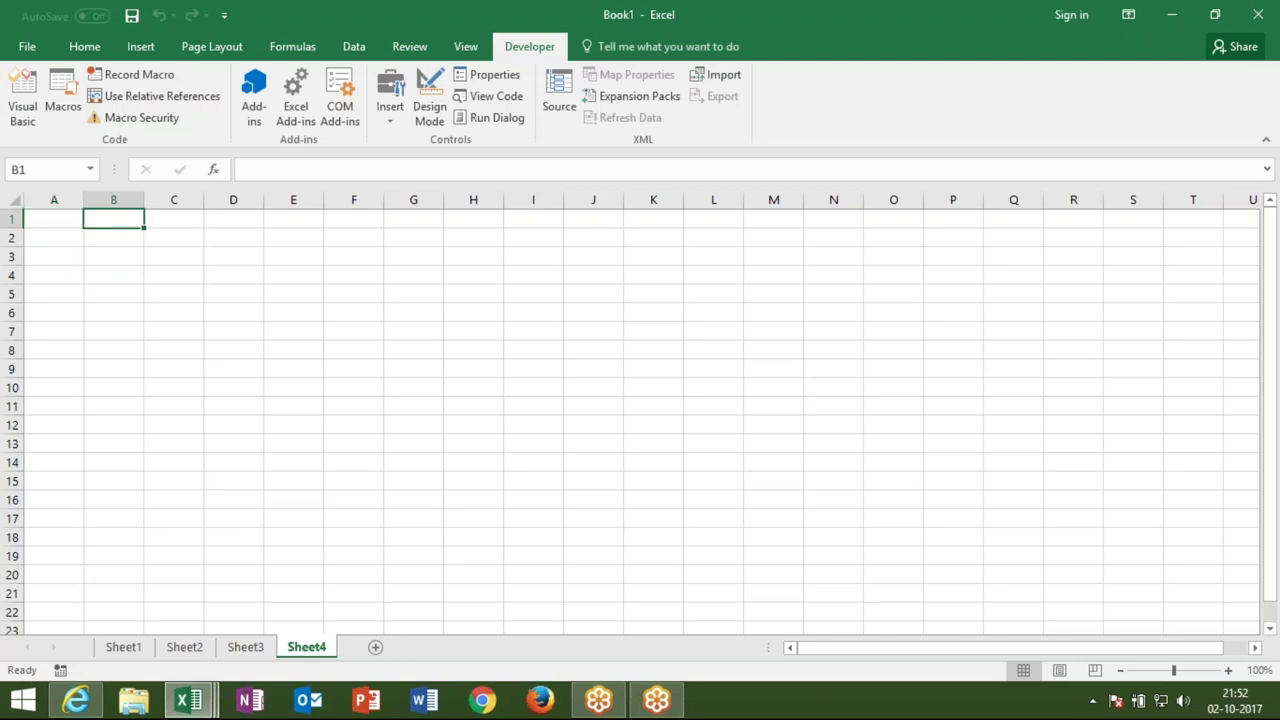
# Enter the headers name, roll and marks in cells A1, B1 and C1 of Sheet4
pyautogui.write('nan')
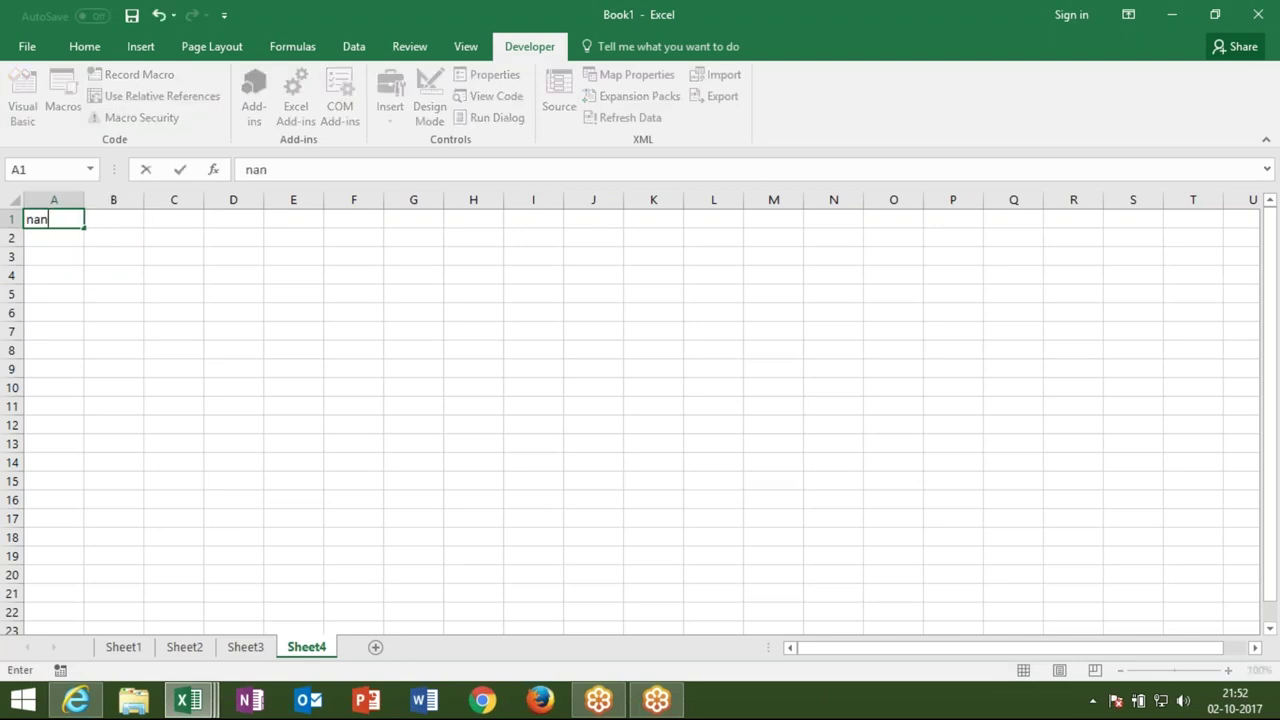
pyautogui.press('BackSpace')
pyautogui.write('me')
pyautogui.press('Tab')
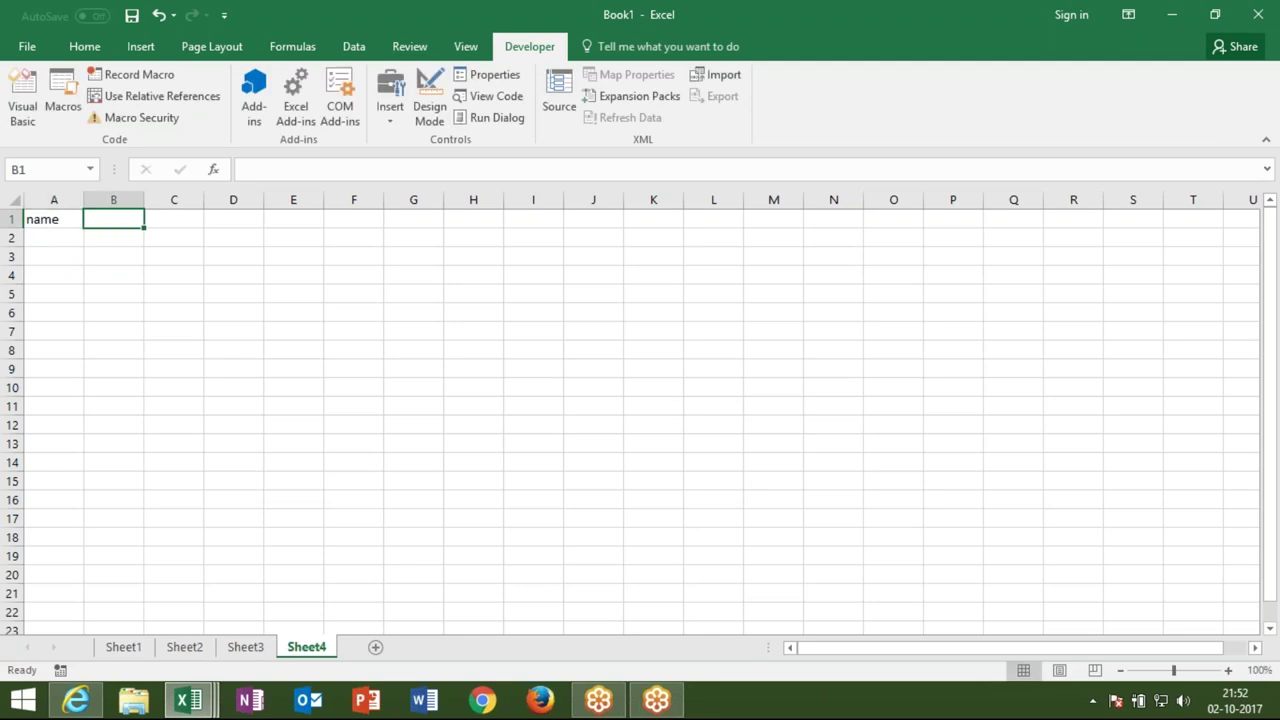
pyautogui.write('r')
pyautogui.write('oll')
pyautogui.press('Tab')
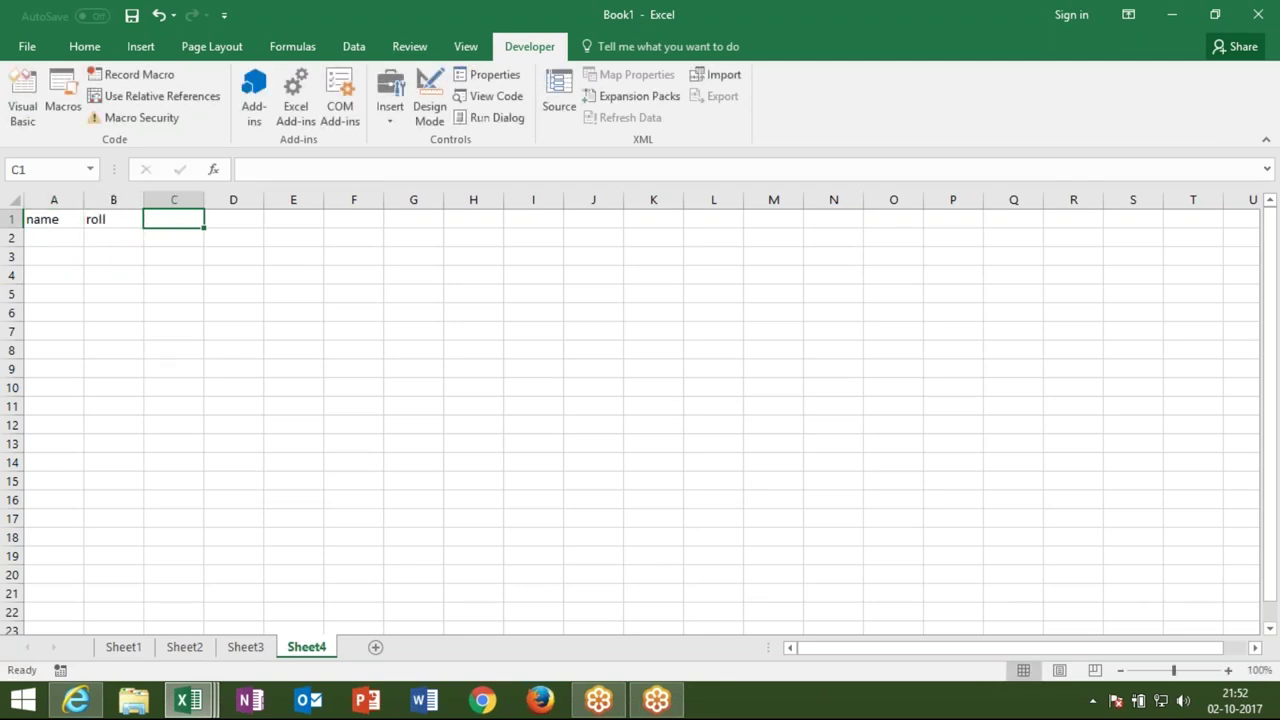
pyautogui.write('marks')
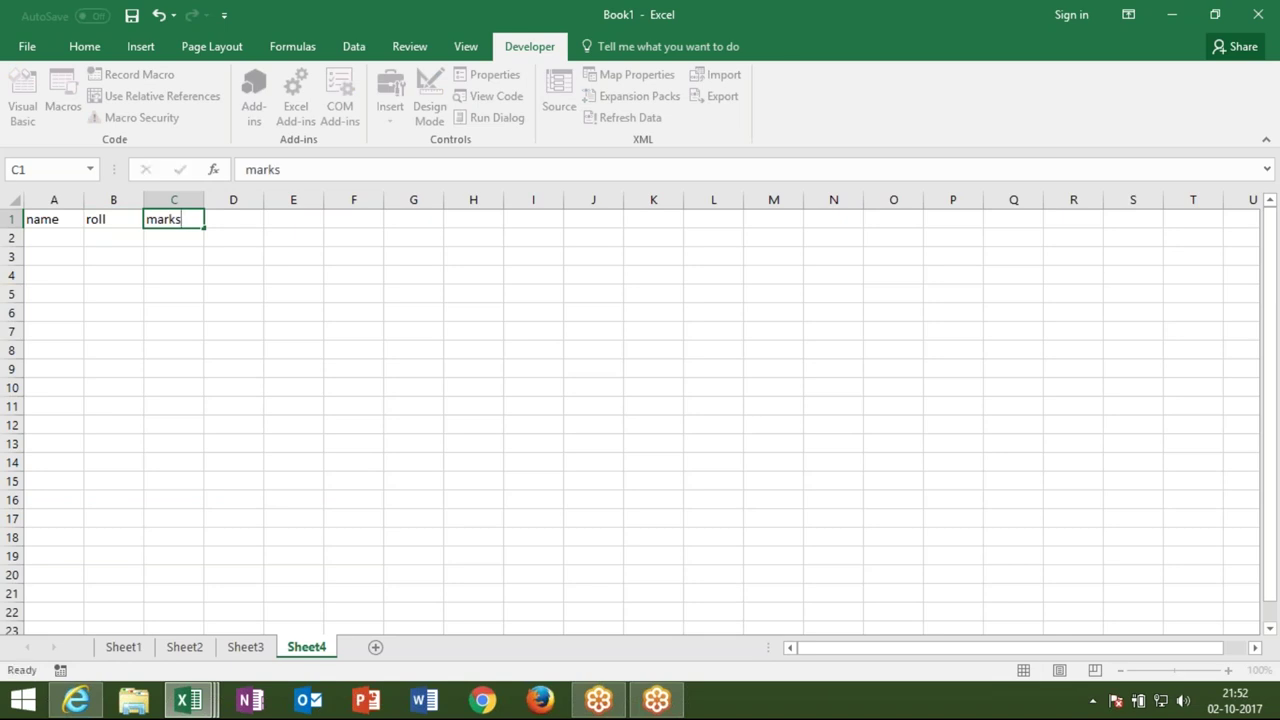
pyautogui.press('Return')
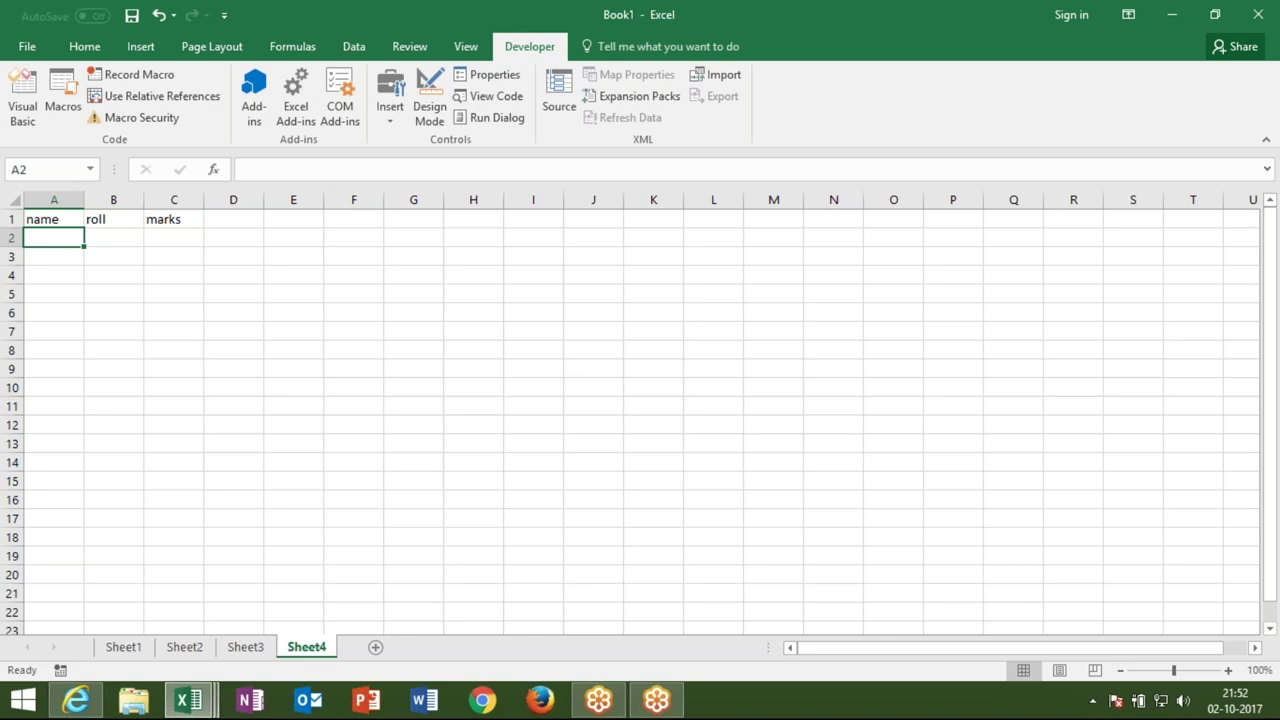
# Enter start, select a1 and enter name in cells F1 to F3
pyautogui.click(349, 218)
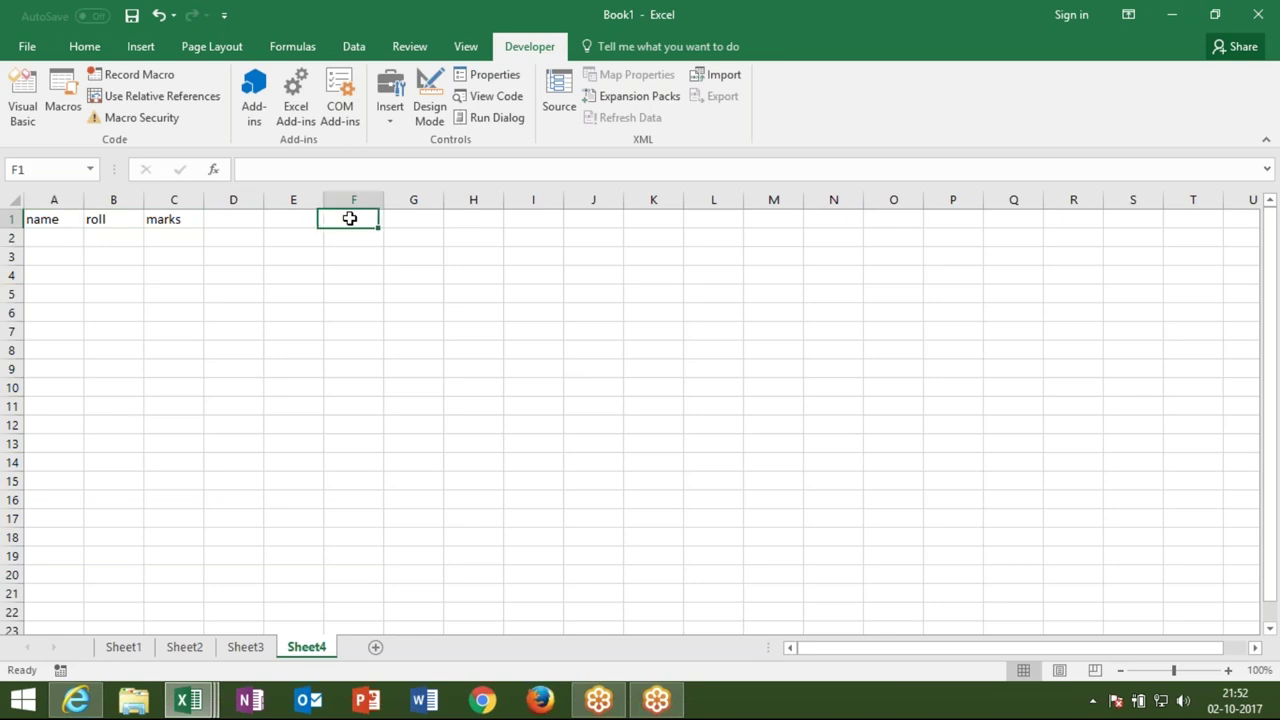
pyautogui.write('start')
pyautogui.press('Return')
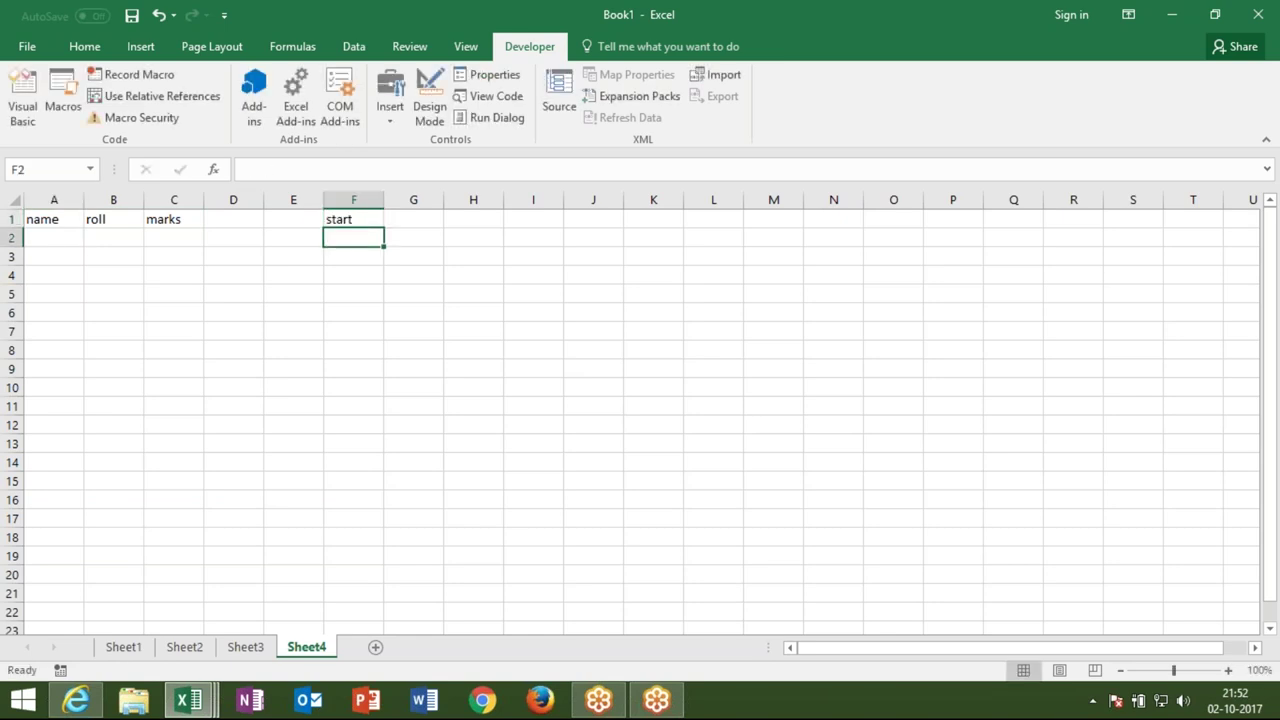
pyautogui.write('selec')
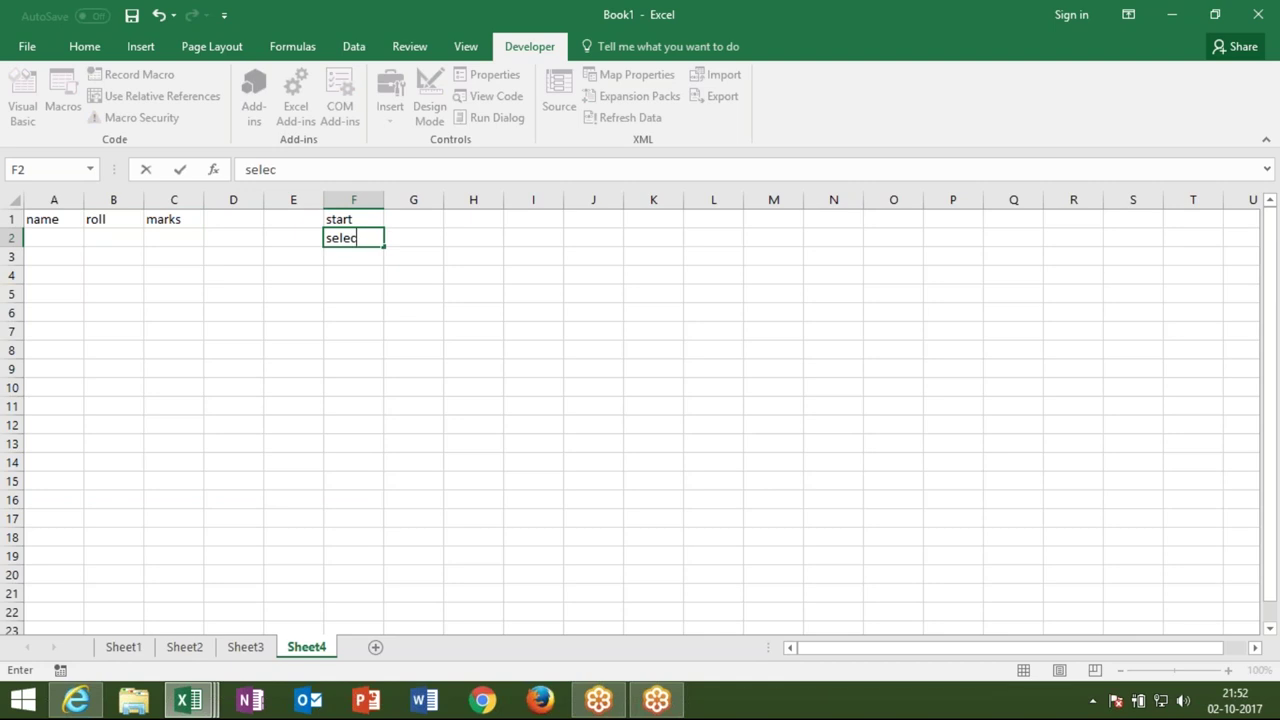
pyautogui.write('t')
pyautogui.write(' a1')
pyautogui.press('Return')
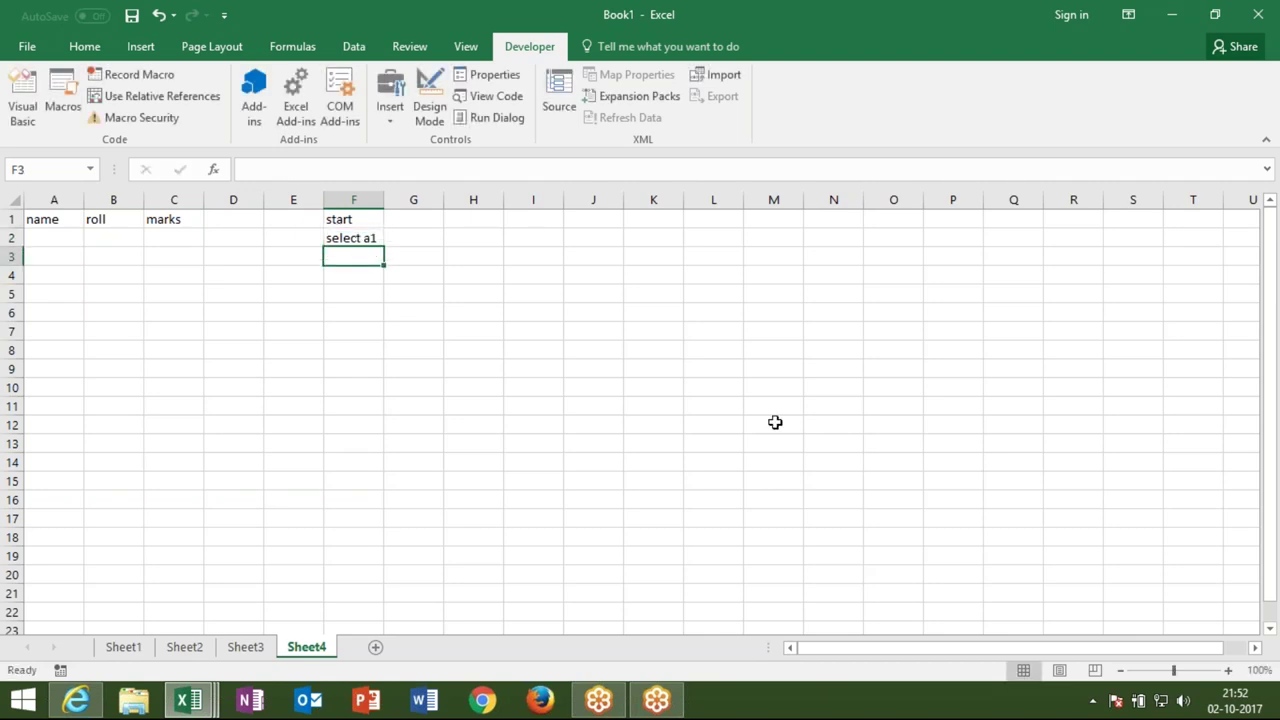
pyautogui.write('enter name')
pyautogui.press('Return')
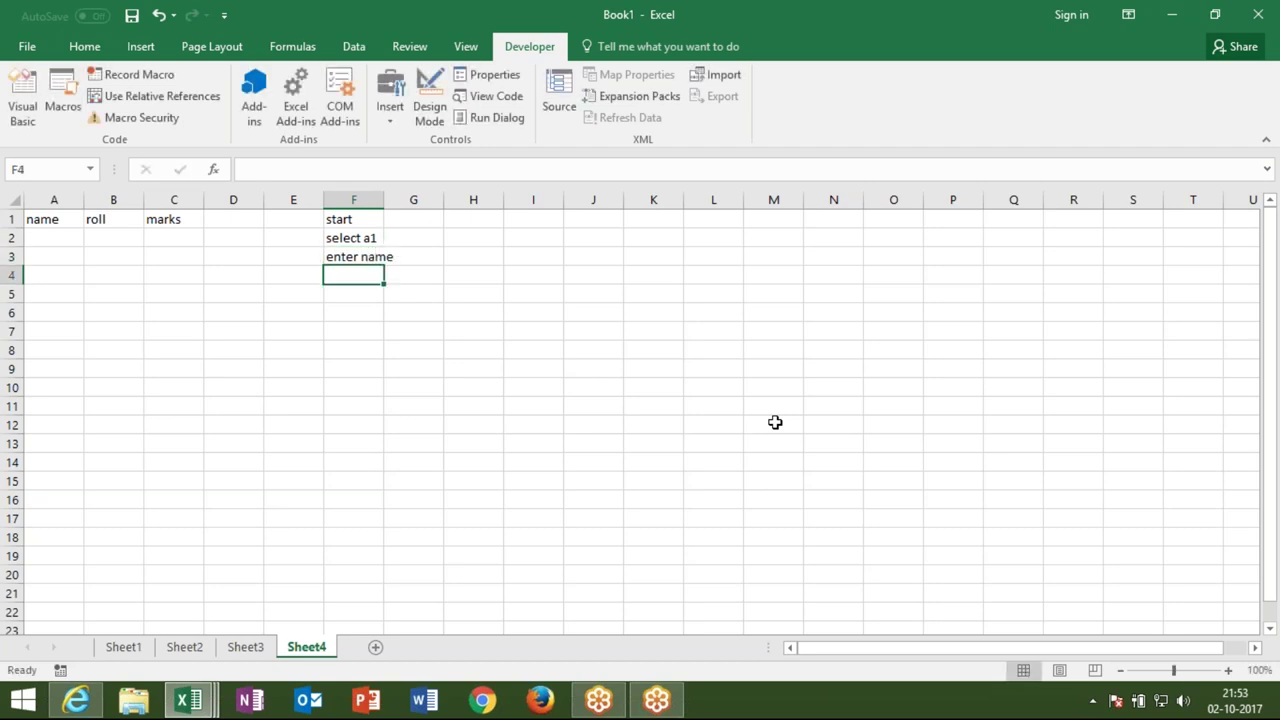
# Make cell F4 read select b1, correcting the autocompleted select a1
pyautogui.write('se')
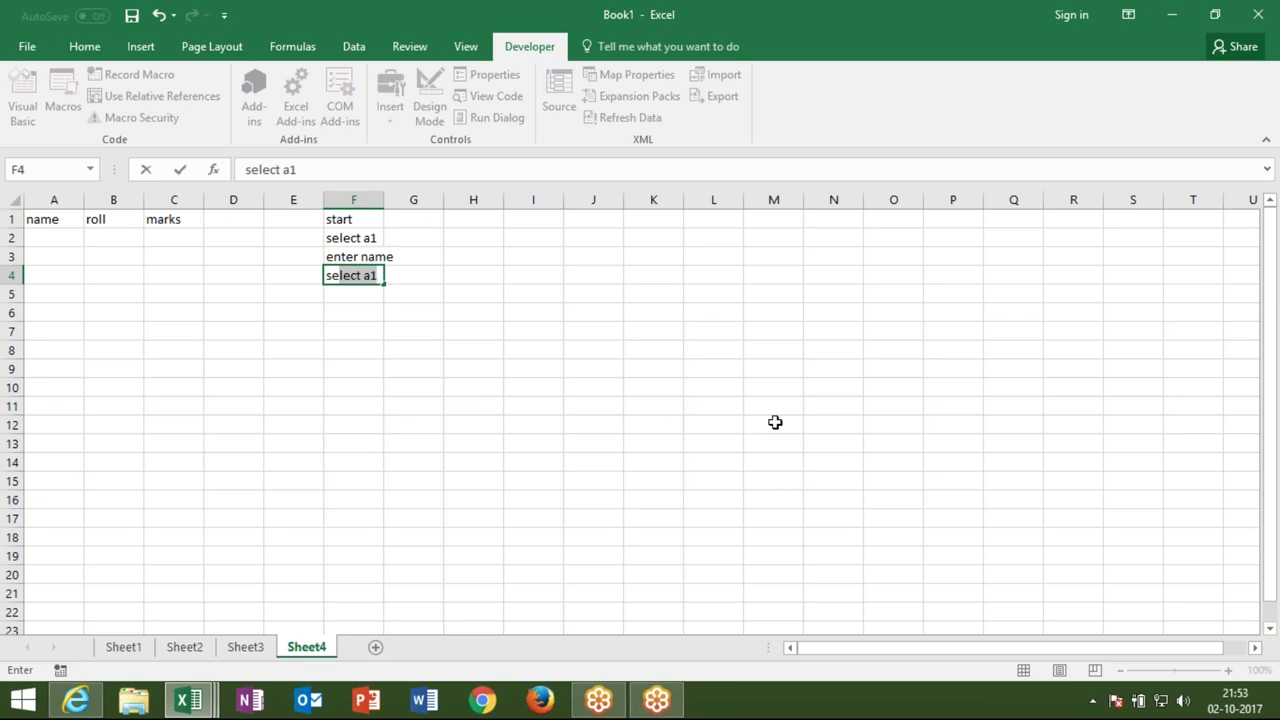
pyautogui.press('Return')
pyautogui.press('Up')
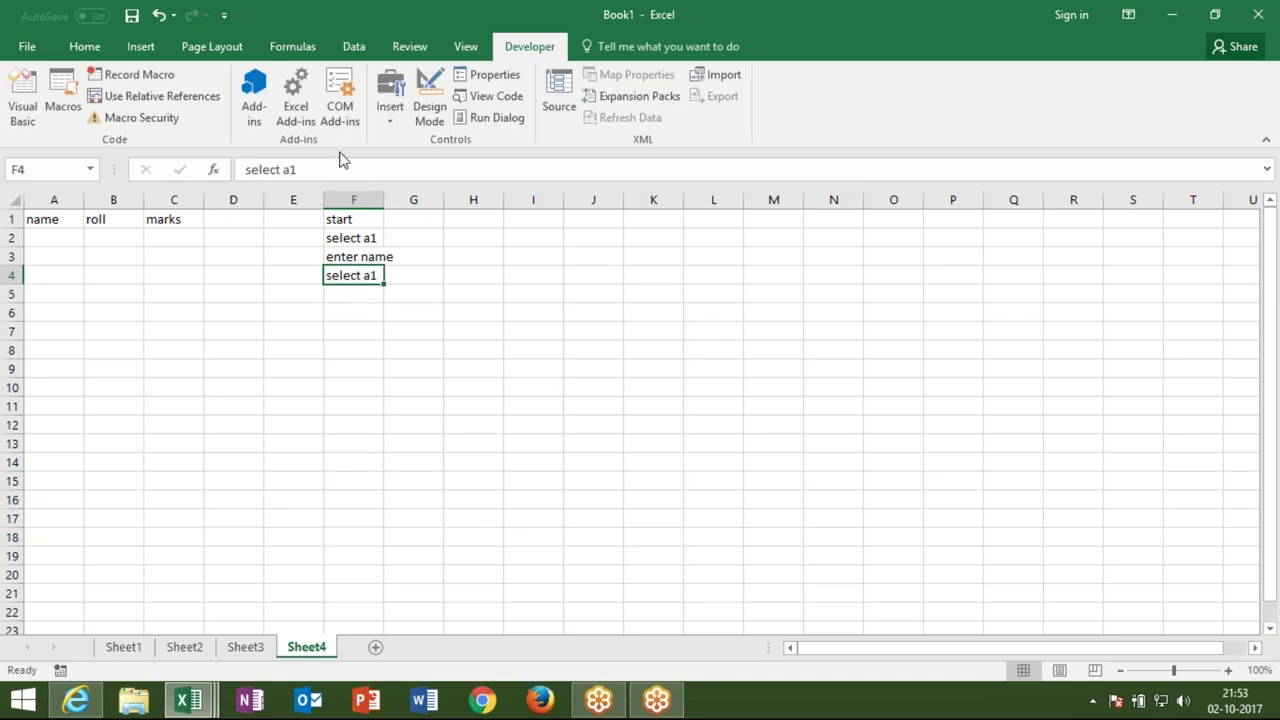
pyautogui.click(291, 171)
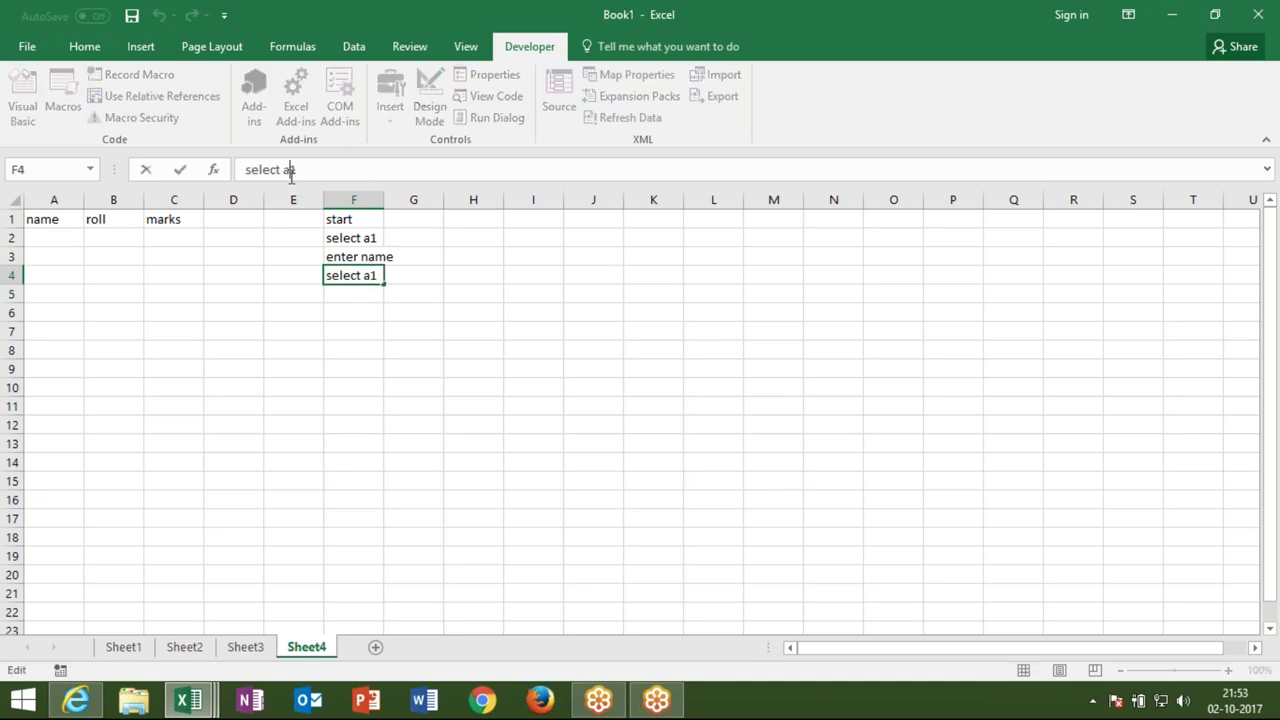
pyautogui.press('BackSpace')
pyautogui.write('b')
pyautogui.press('Return')
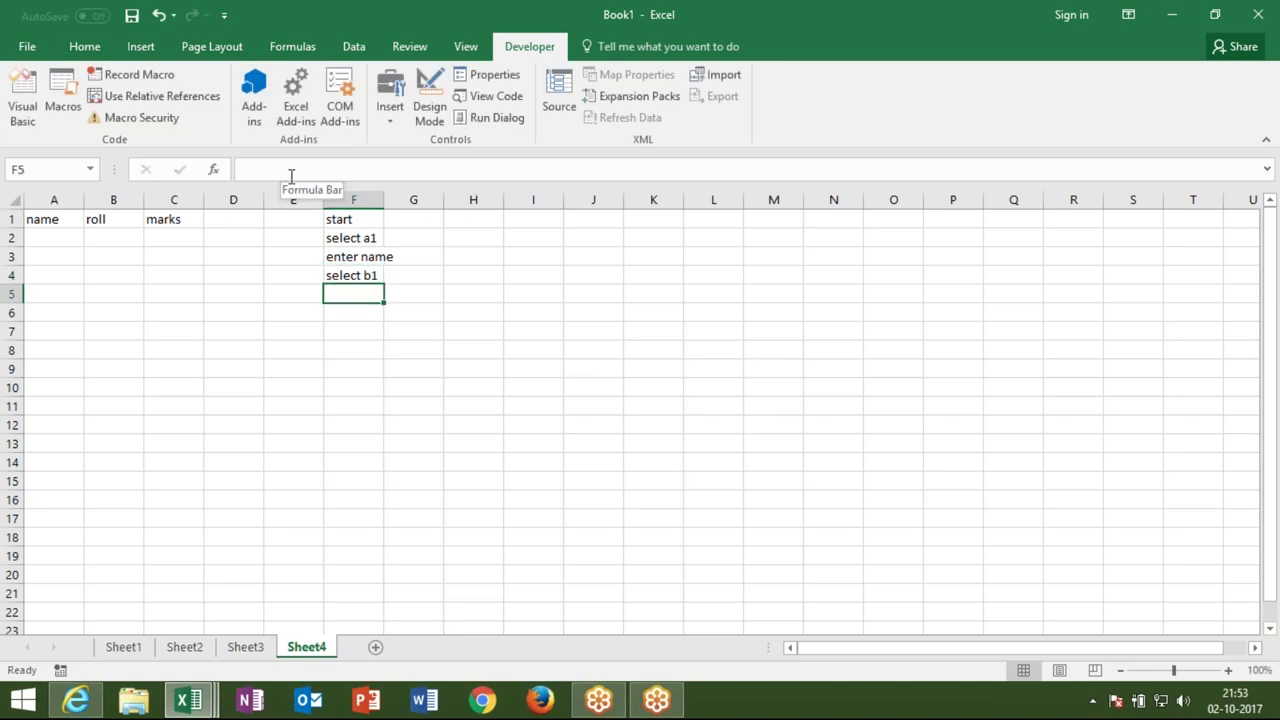
# Enter enter roll, select c1 and enter marks in cells F5 to F7
pyautogui.write('enter ')
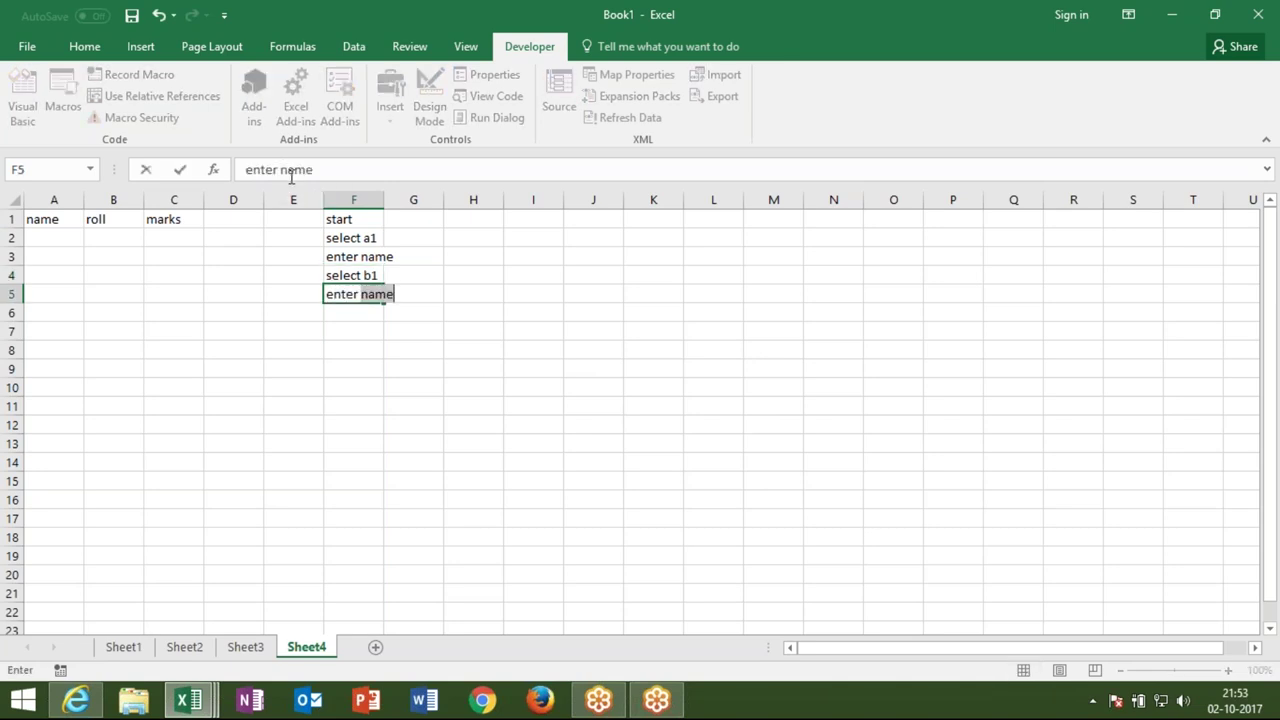
pyautogui.write('roll')
pyautogui.press('Return')
pyautogui.write('select ')
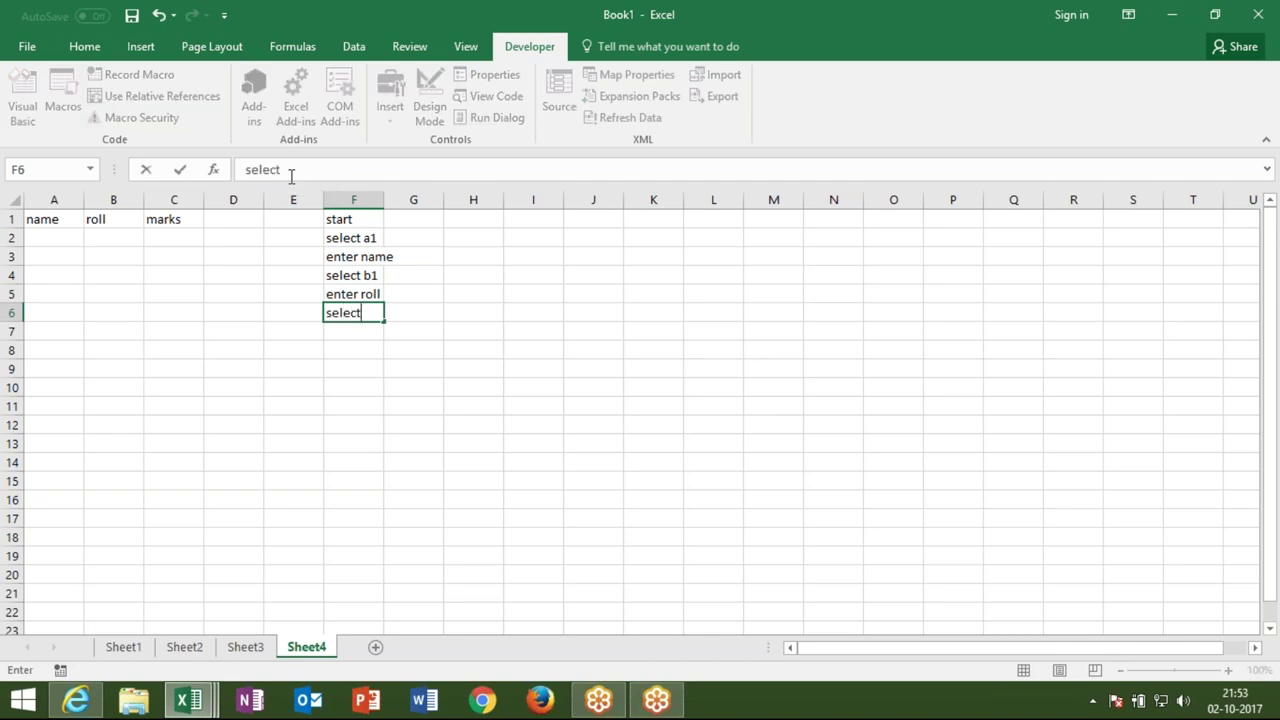
pyautogui.write('c')
pyautogui.write('1')
pyautogui.press('Return')
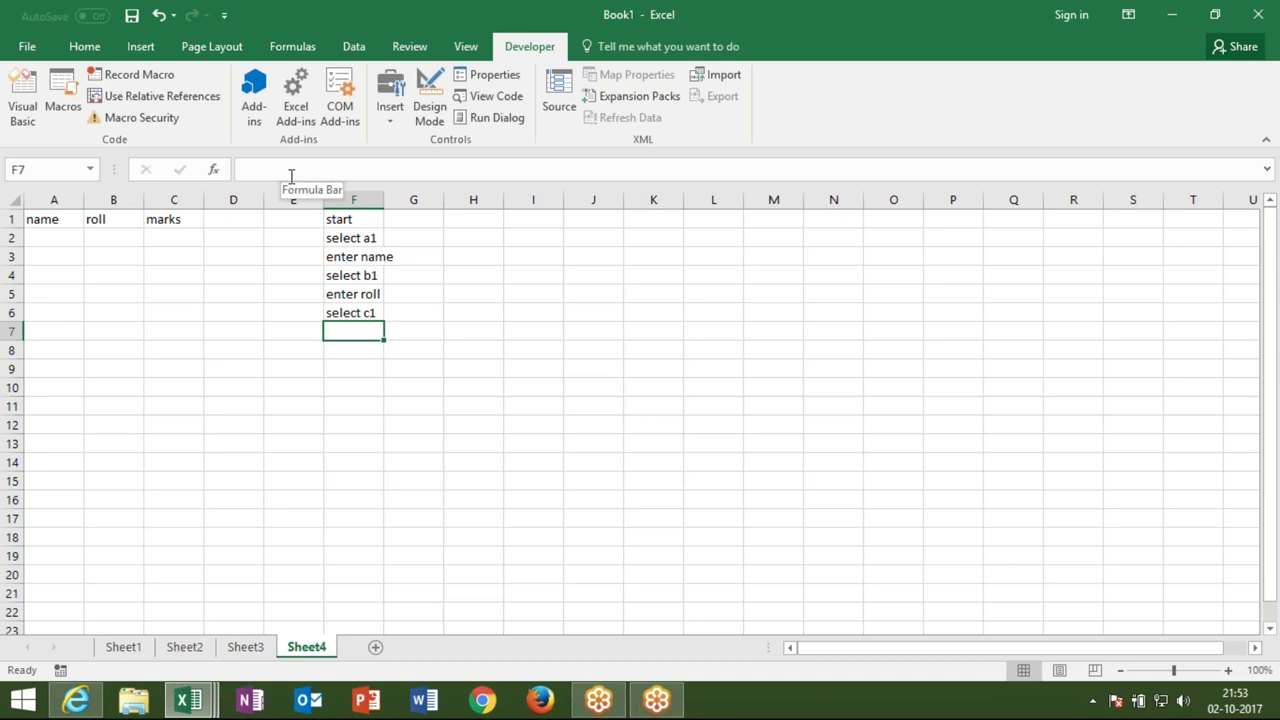
pyautogui.write('enter')
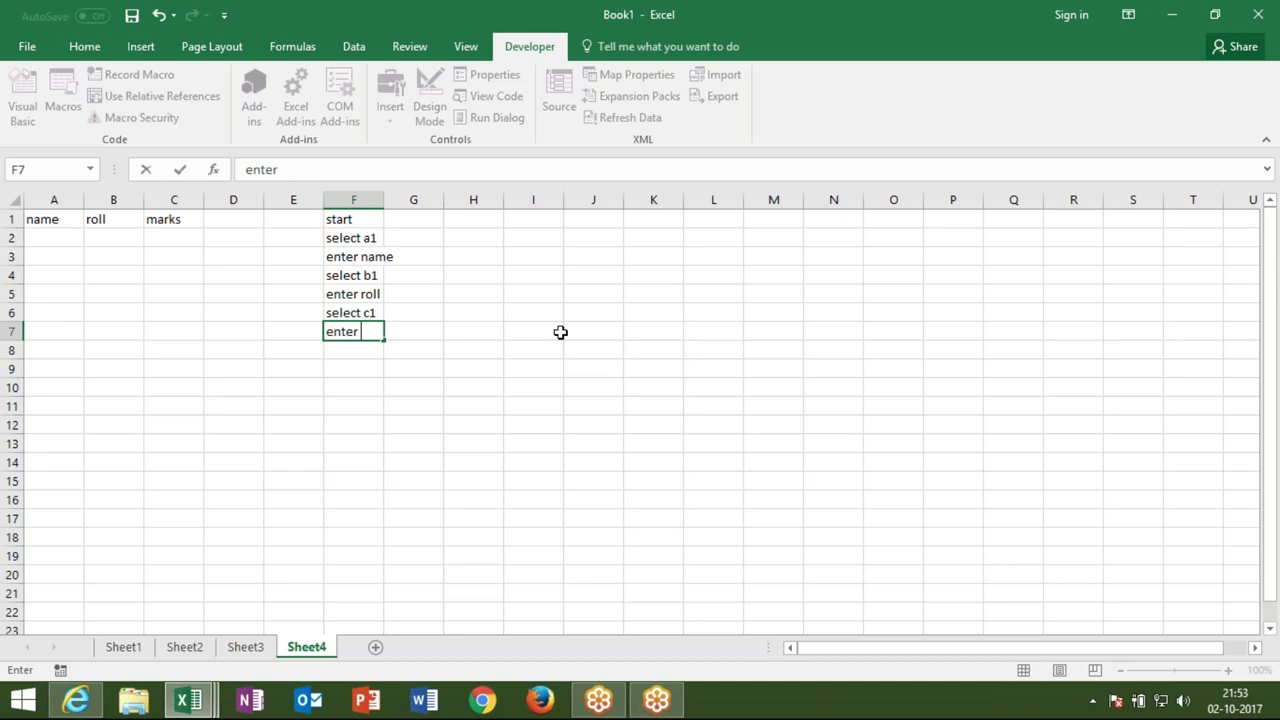
pyautogui.write(' marks')
pyautogui.press('Return')
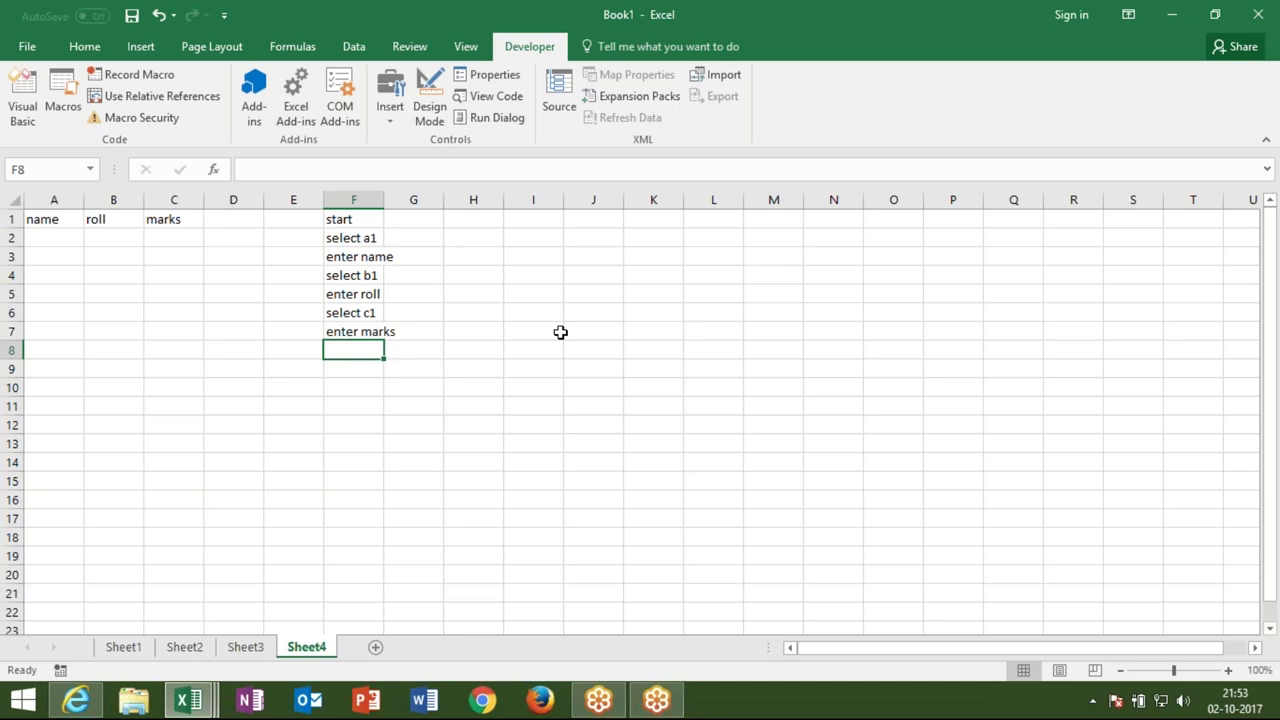
pyautogui.press('Up')
pyautogui.press('Up')
pyautogui.press('Up')
pyautogui.press('Up')
pyautogui.press('Up')
pyautogui.press('Up')
pyautogui.press('Down')
pyautogui.press('Down')
pyautogui.press('Down')
pyautogui.press('Down')
pyautogui.press('Down')
pyautogui.press('Down')
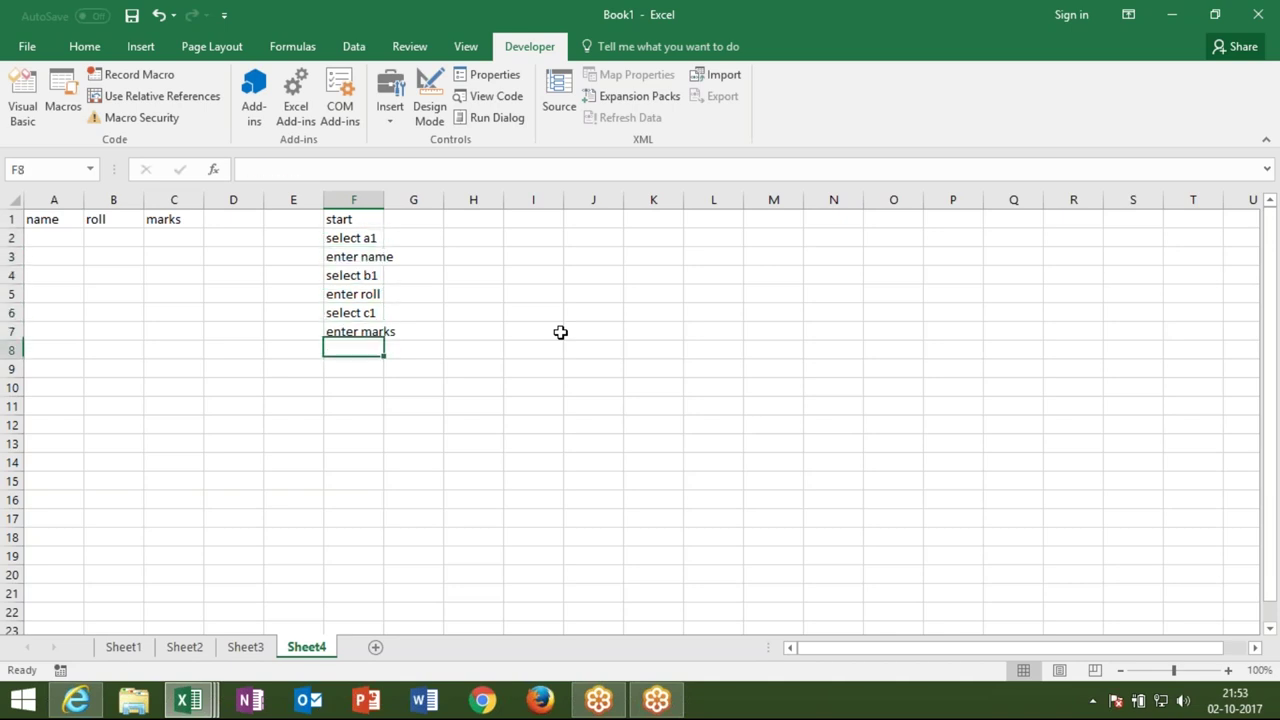
pyautogui.press('Down')
pyautogui.press('Up')
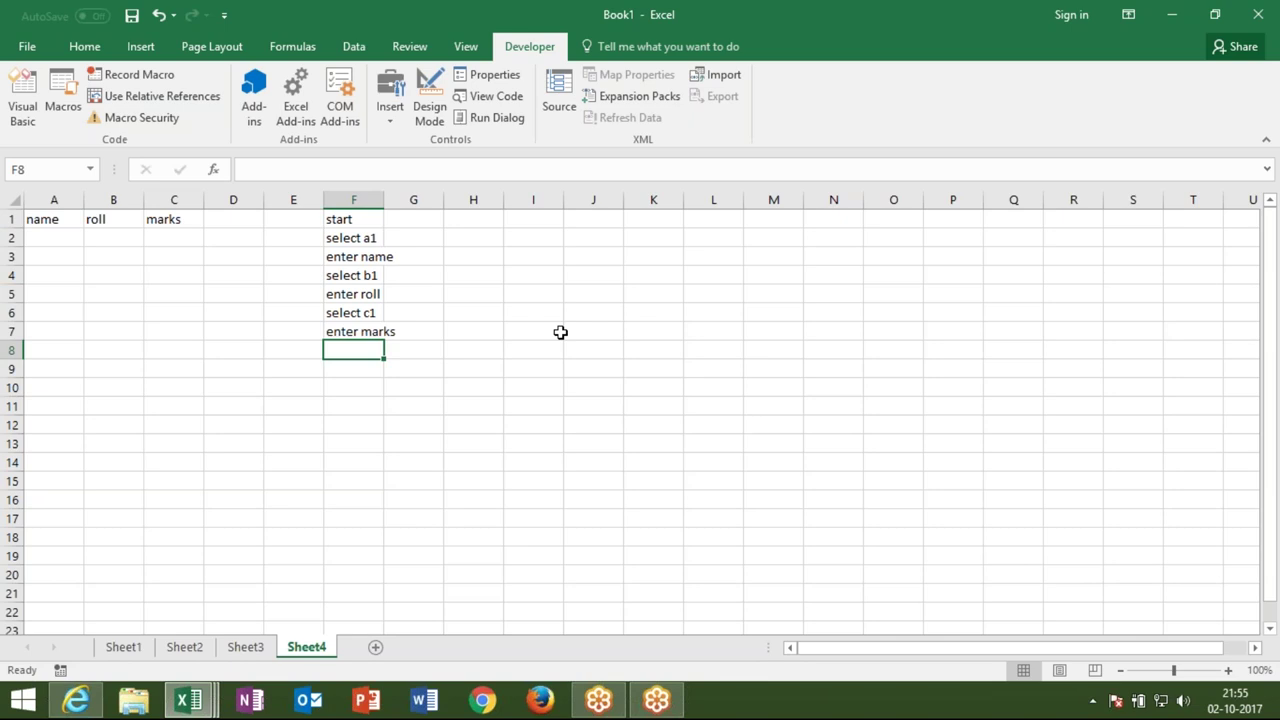
pyautogui.write('1')
pyautogui.press('Up')
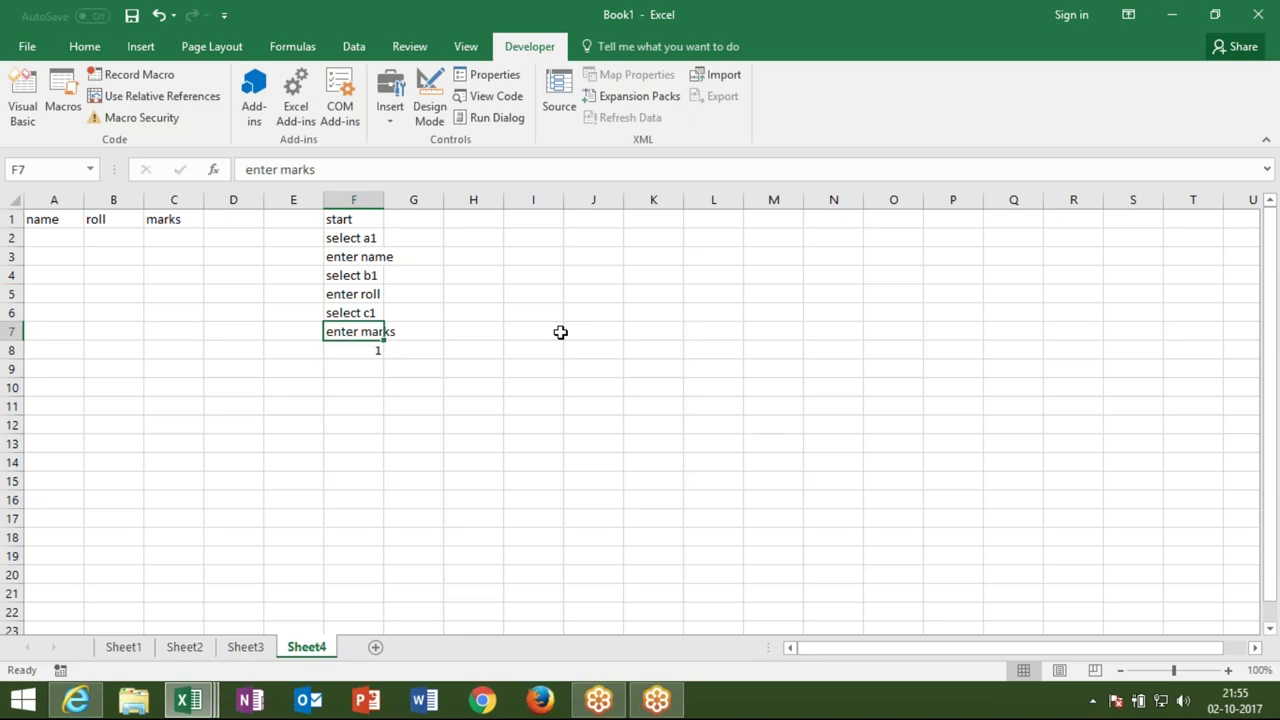
pyautogui.hotkey('ctrl', 'z')
pyautogui.press('Up')
pyautogui.press('Up')
pyautogui.press('Up')
pyautogui.press('Up')
pyautogui.press('Up')
pyautogui.press('Up')
pyautogui.press('Up')
pyautogui.press('Right')
pyautogui.press('Right')
pyautogui.press('Right')
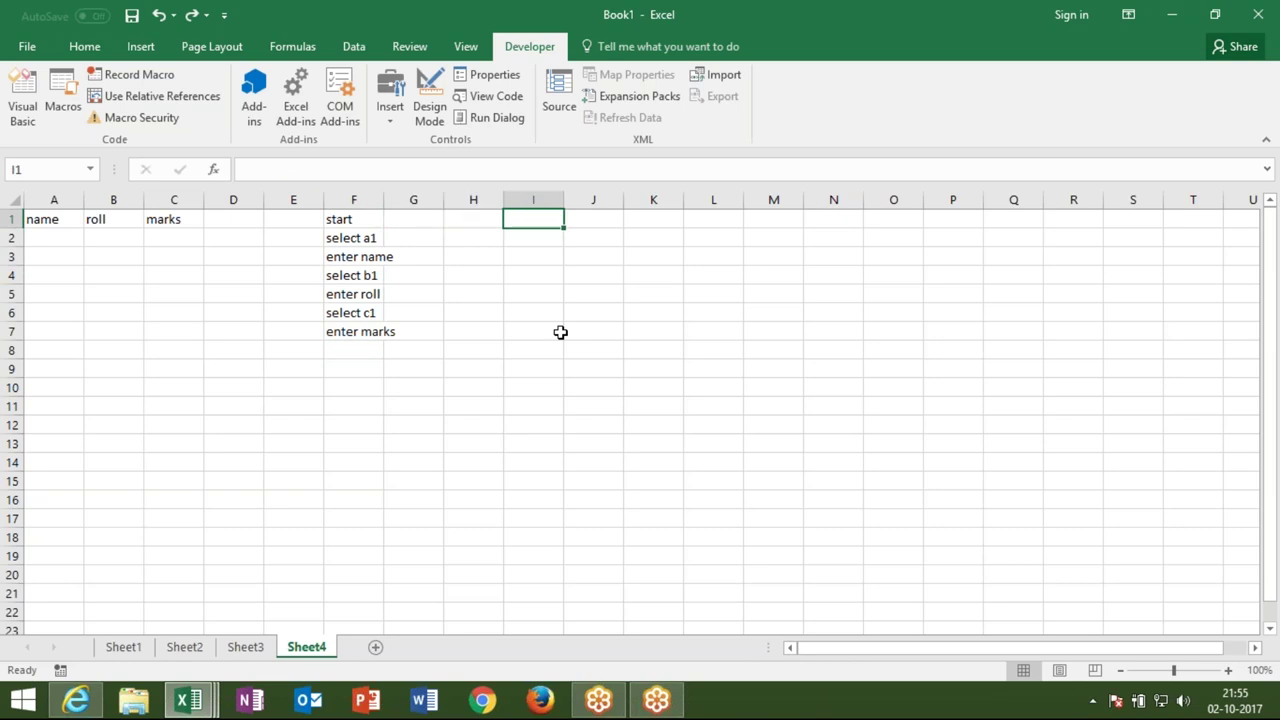
pyautogui.press('Left')
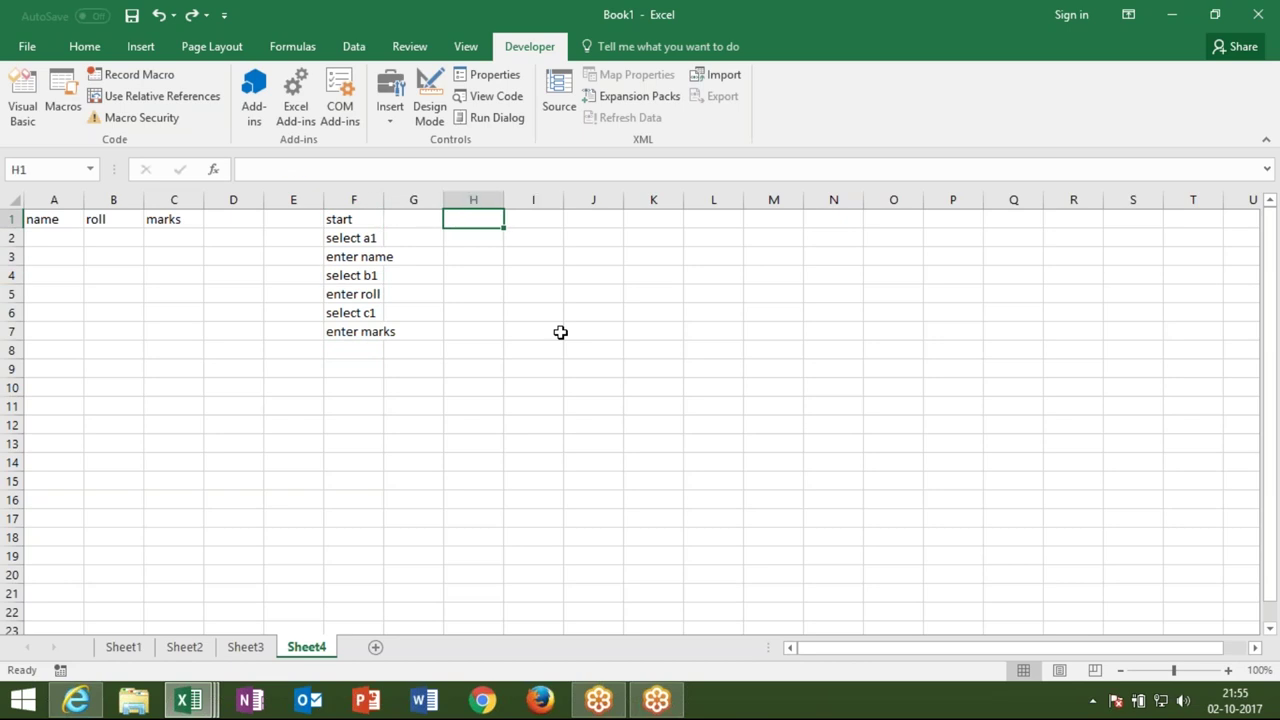
# Enter analysis, algo and code in cells H1 to H3
pyautogui.write('analysis')
pyautogui.press('Return')
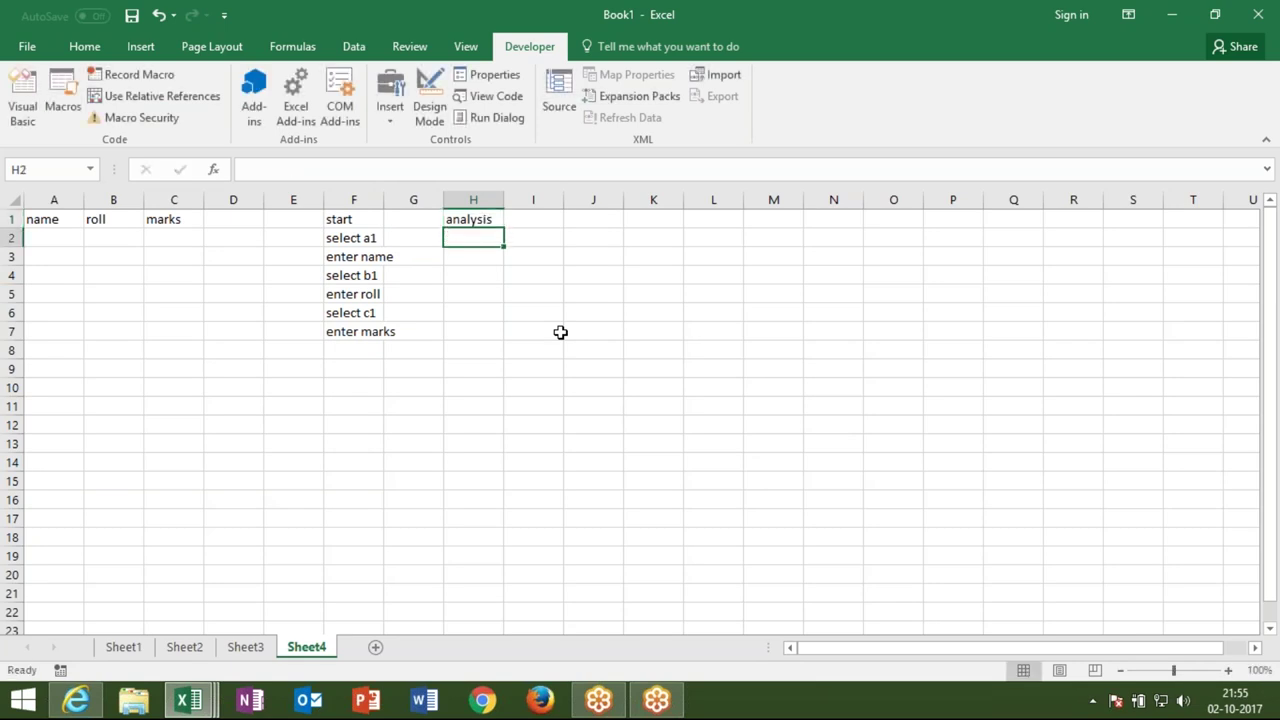
pyautogui.write('algo')
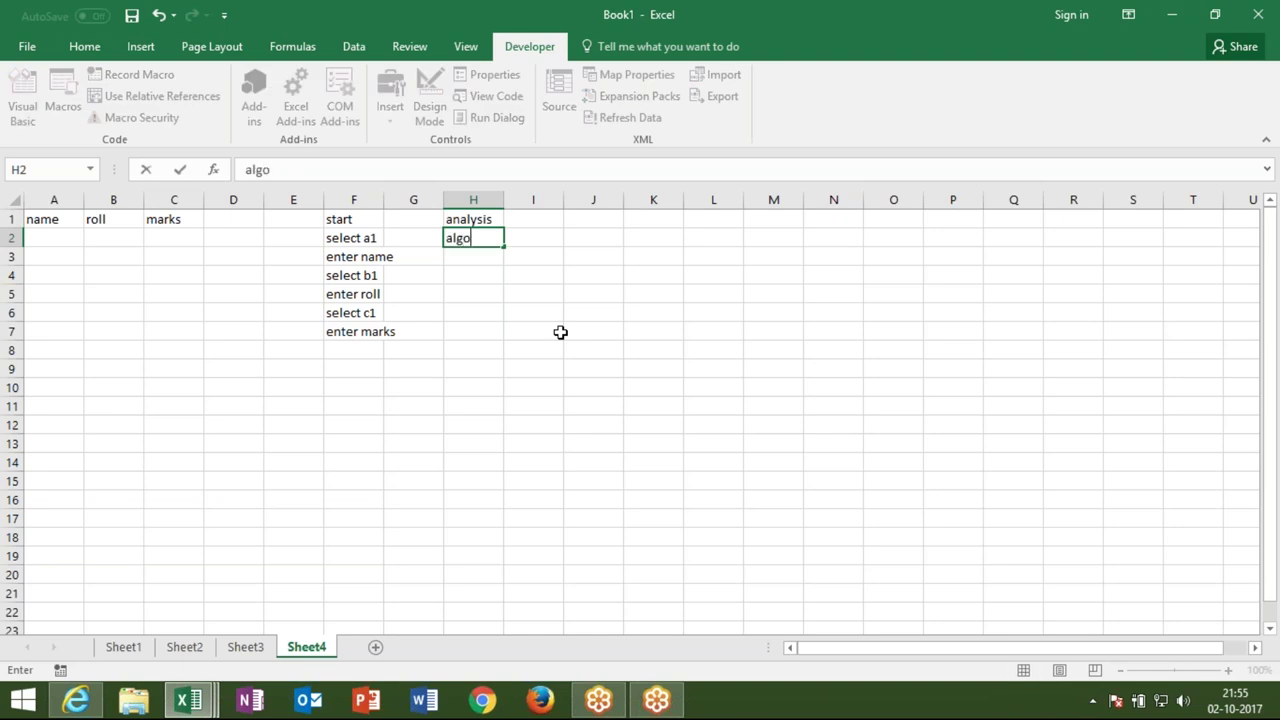
pyautogui.press('Return')
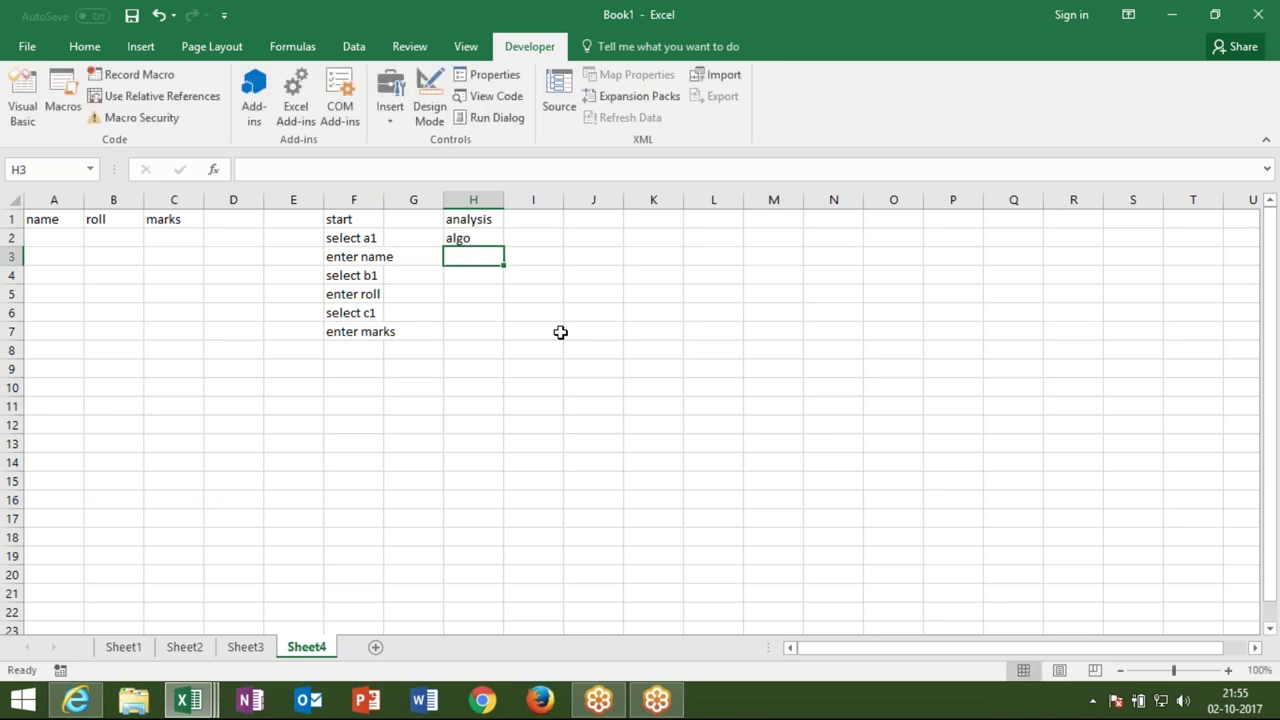
pyautogui.write('code')
pyautogui.press('Return')
# Enter test in H4, re-code in I4, test in J4, and apply in H5
pyautogui.write('trst')
pyautogui.press('BackSpace')
pyautogui.press('BackSpace')
pyautogui.press('BackSpace')
pyautogui.write('est')
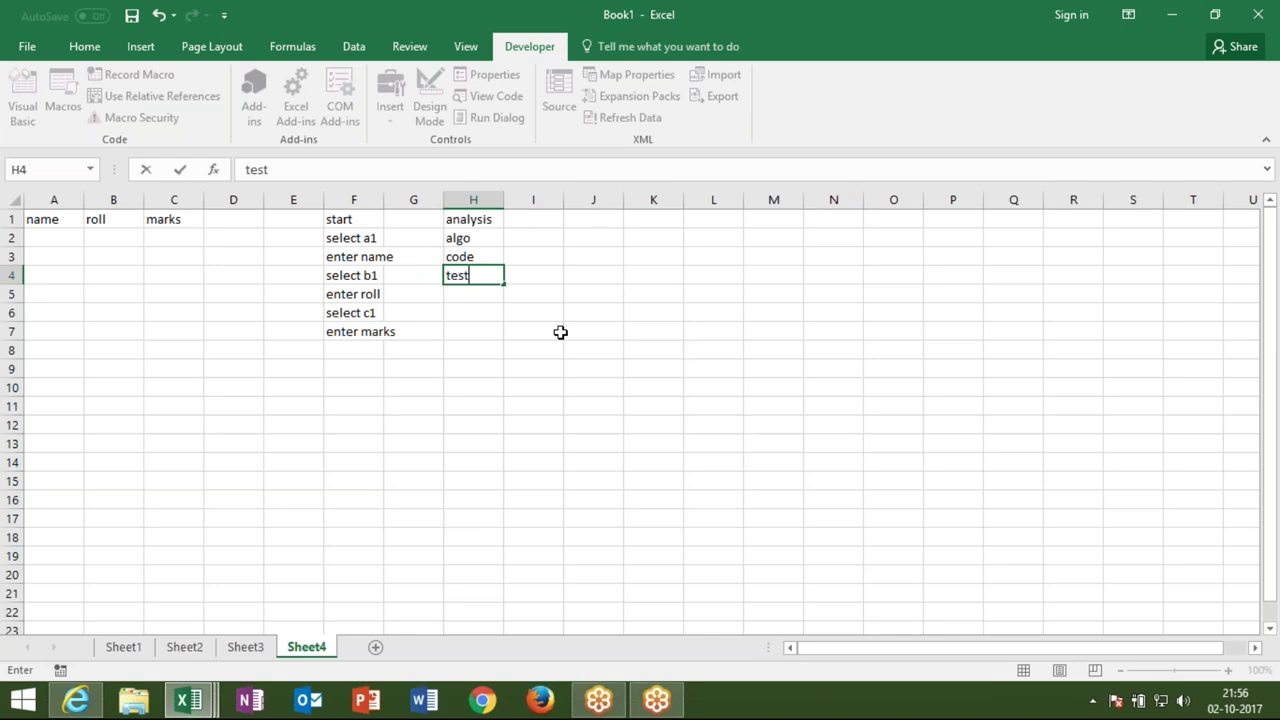
pyautogui.press('Tab')
pyautogui.write('re-code')
pyautogui.press('Tab')
pyautogui.write('te')
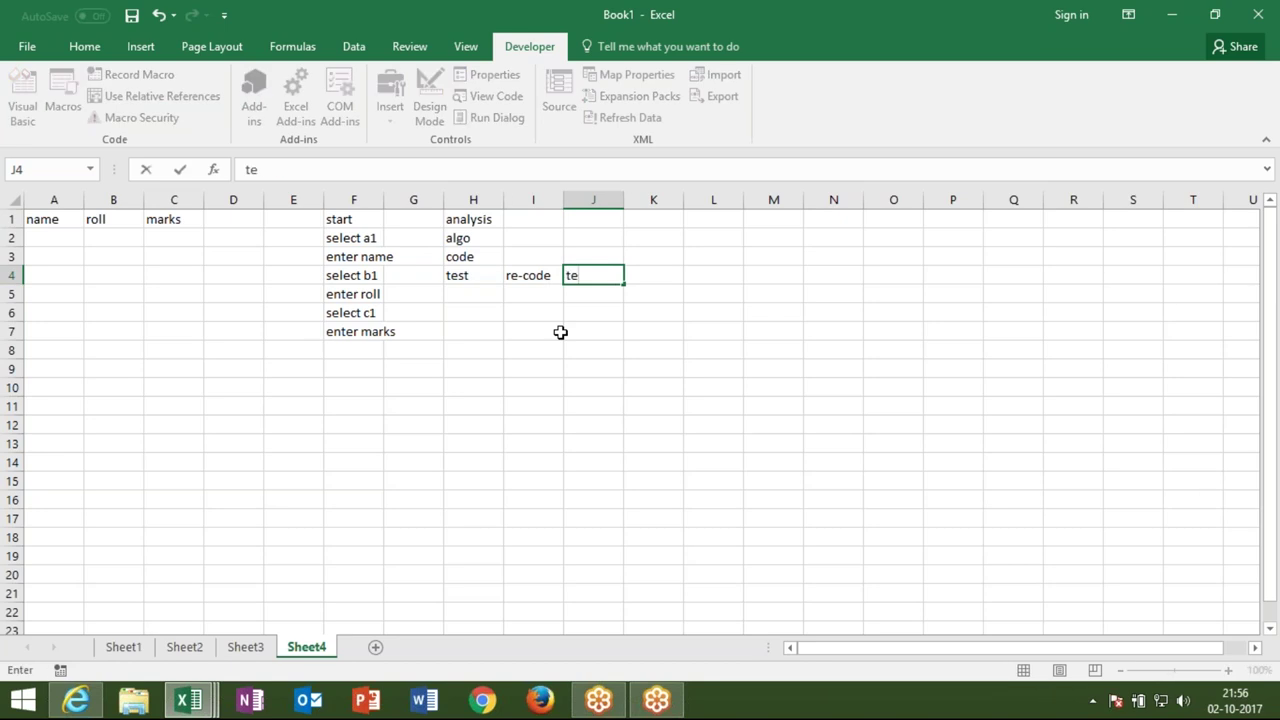
pyautogui.write('st')
pyautogui.press('Return')
pyautogui.write('apply')
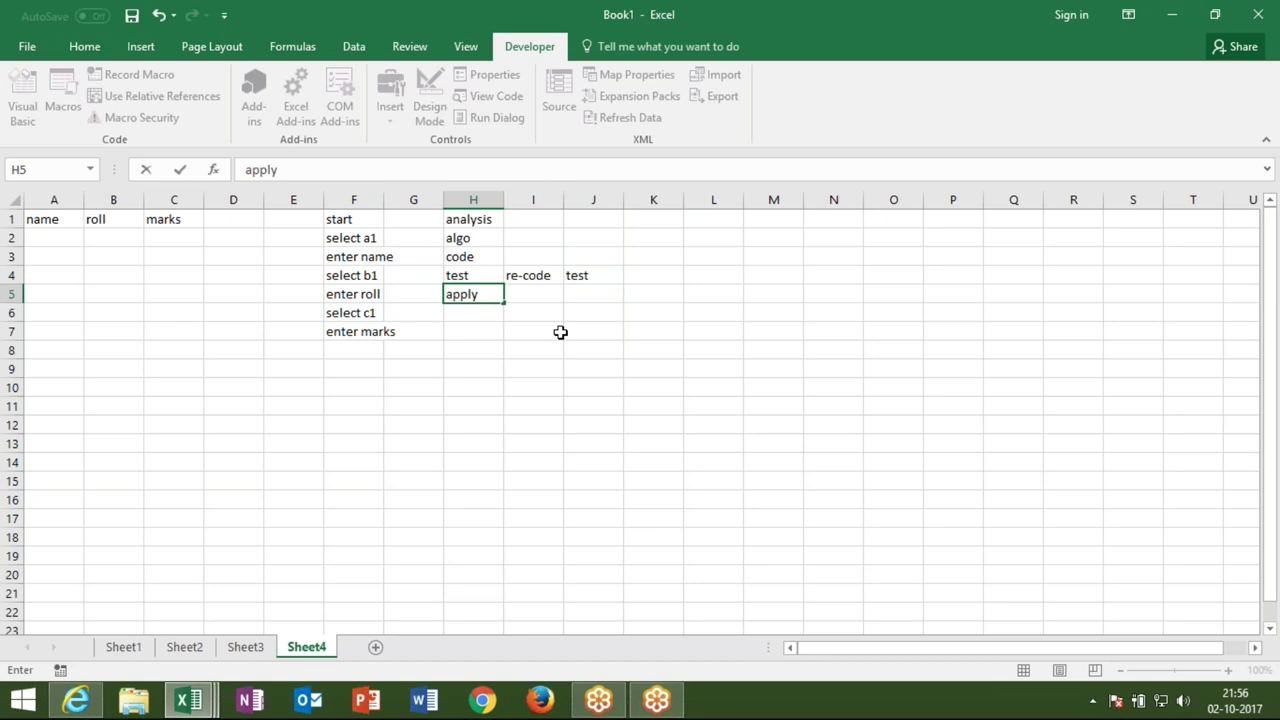
pyautogui.press('Return')
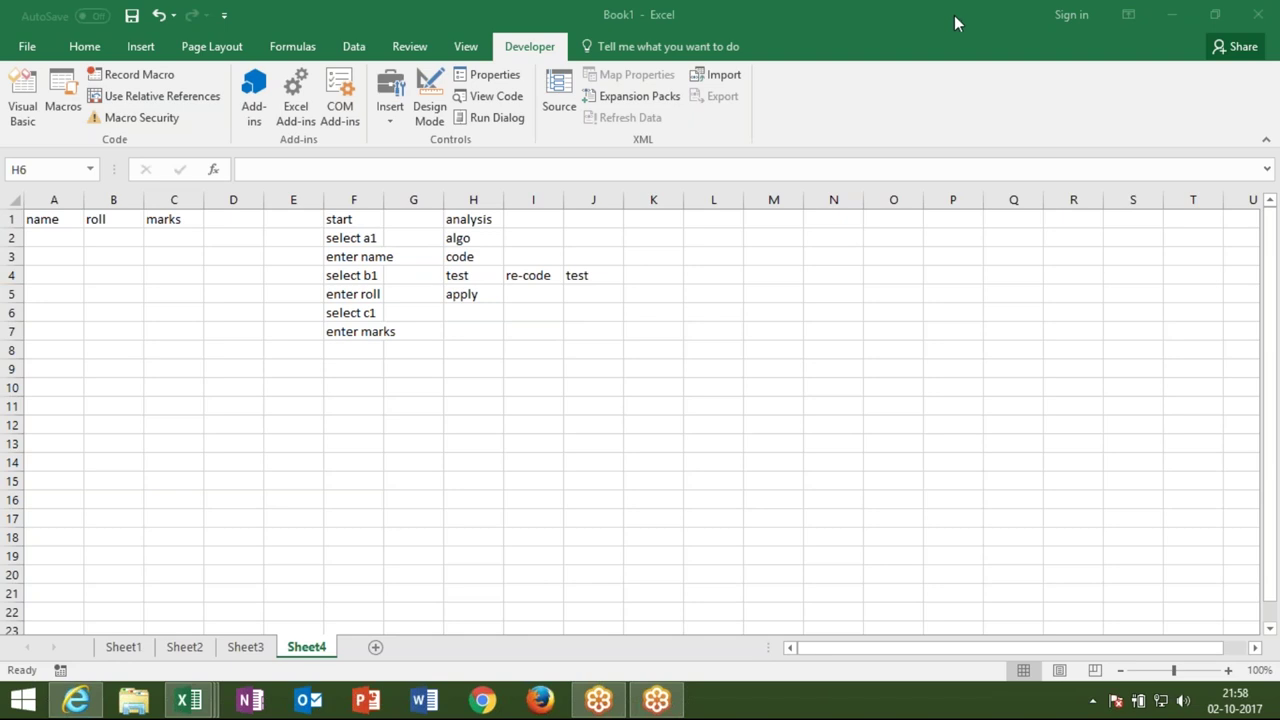
# Switch from the Excel workbook to the VBA editor showing Module1's raj_1 macro
pyautogui.click(954, 16)
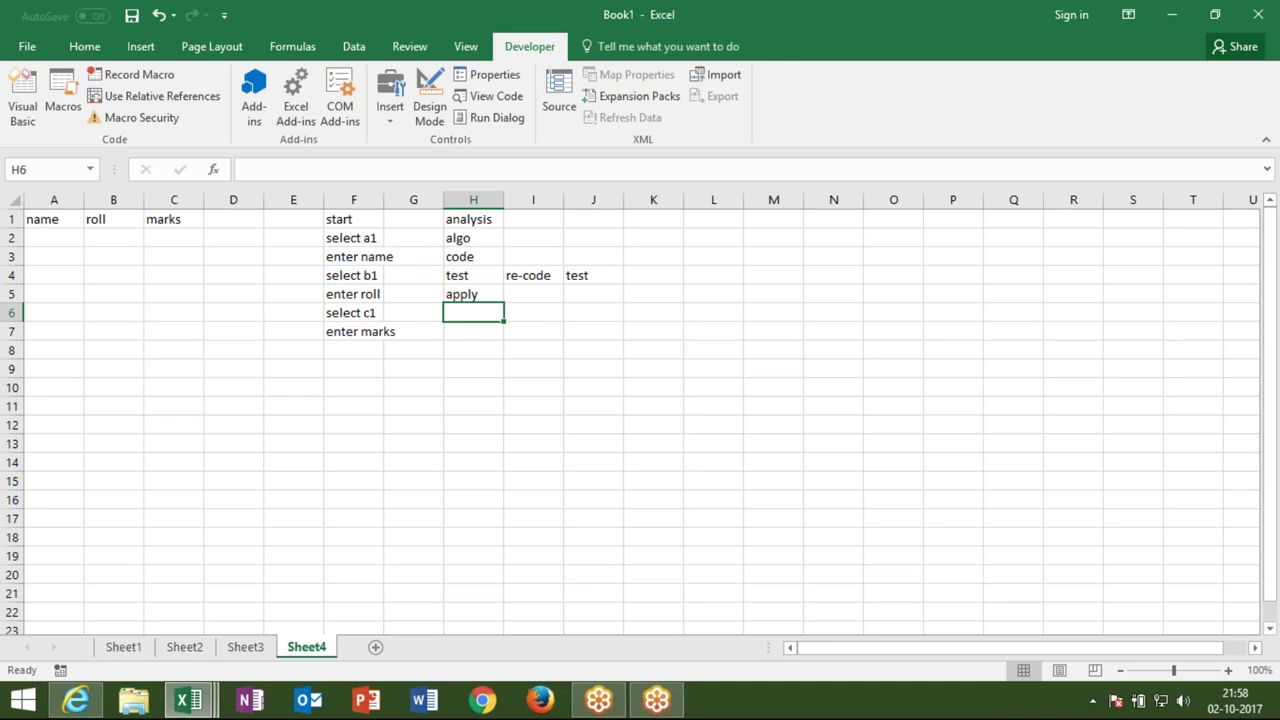
pyautogui.hotkey('alt', 'F11')
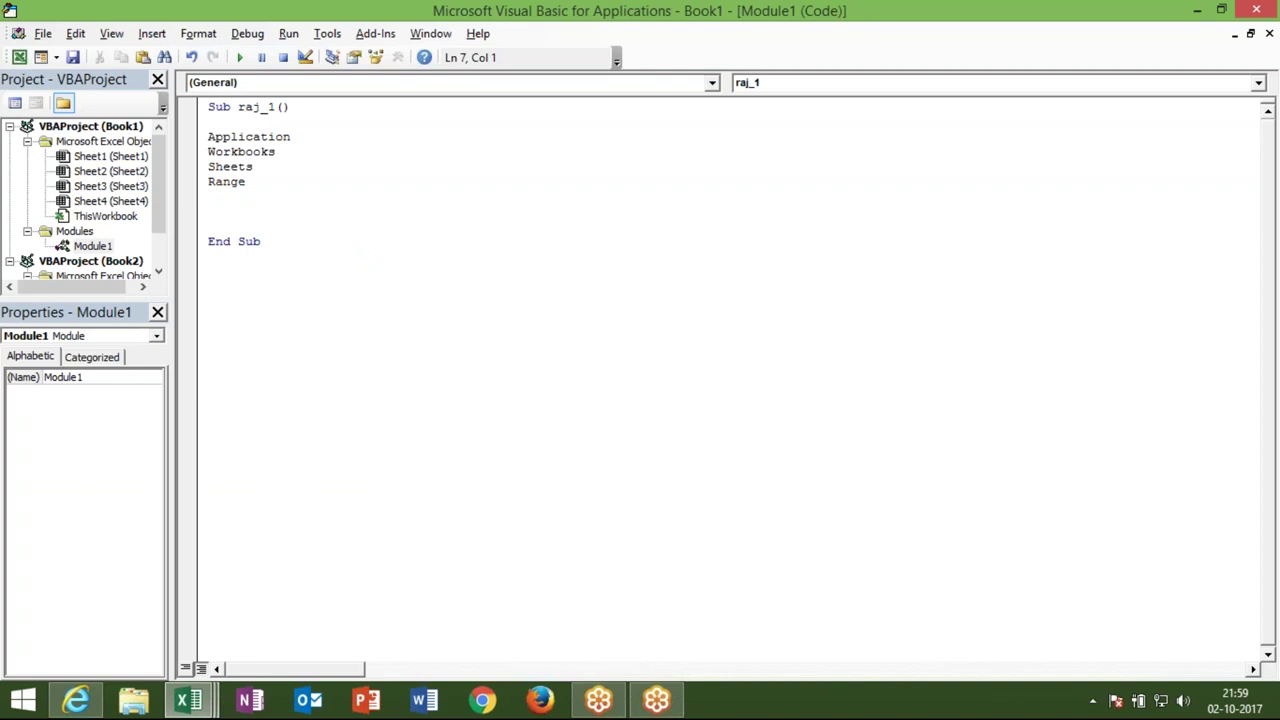
pyautogui.press('Up')
pyautogui.press('Up')
pyautogui.press('Up')
pyautogui.press('Up')
pyautogui.hotkey('shift', 'Down')
pyautogui.press('Right')
pyautogui.hotkey('shift', 'Down')
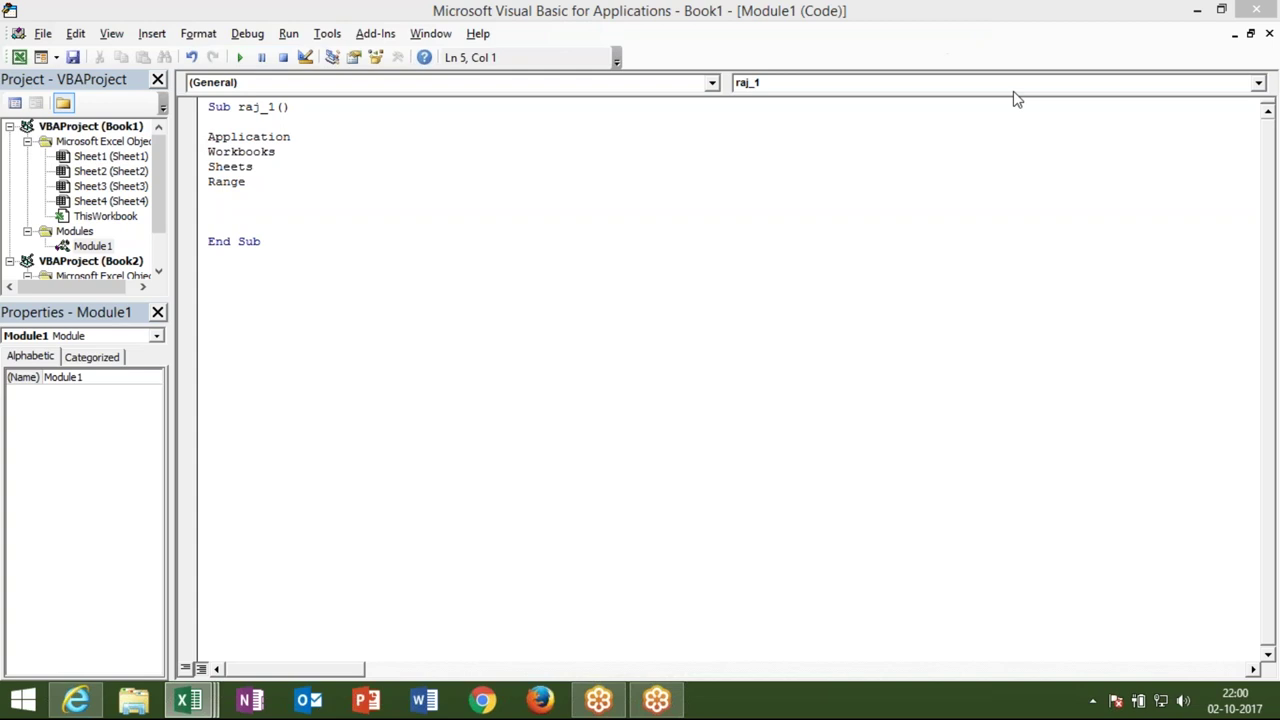
pyautogui.click(358, 214)
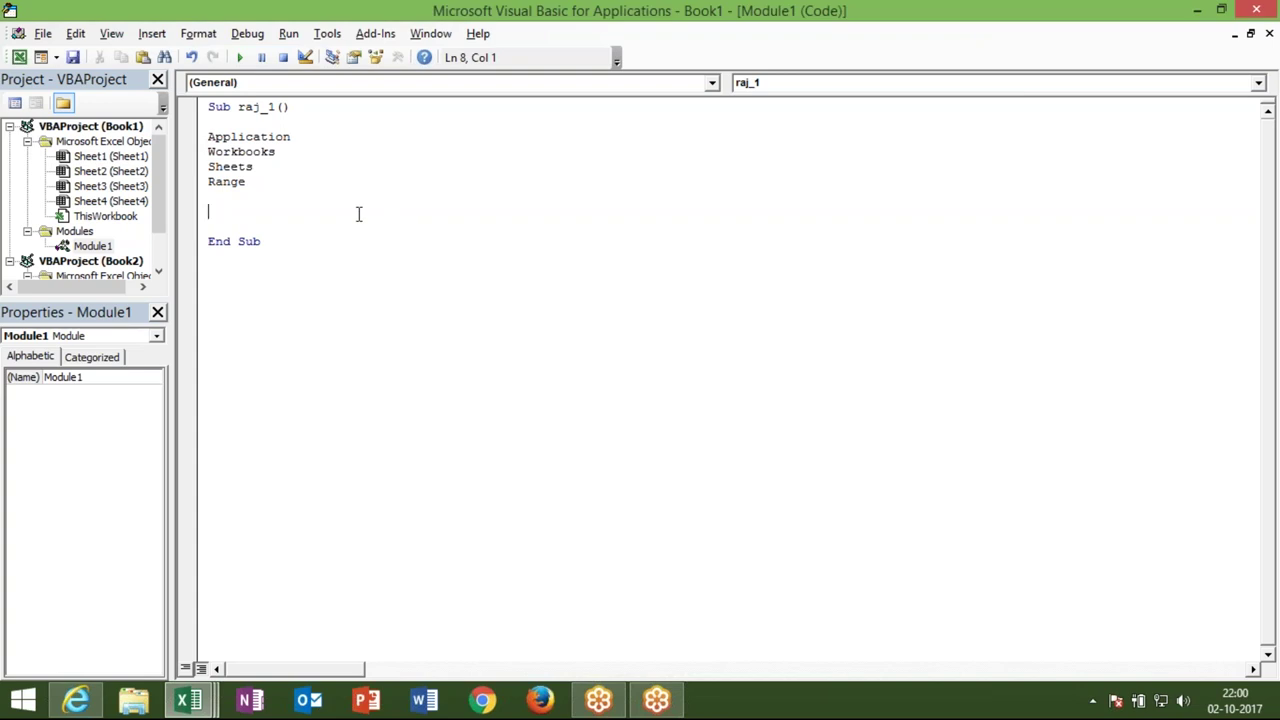
# Add a Workbooks.Add line above End Sub in raj_1
pyautogui.press('Return')
pyautogui.press('Return')
pyautogui.press('Return')
pyautogui.press('Up')
pyautogui.press('Up')
pyautogui.write('wor')
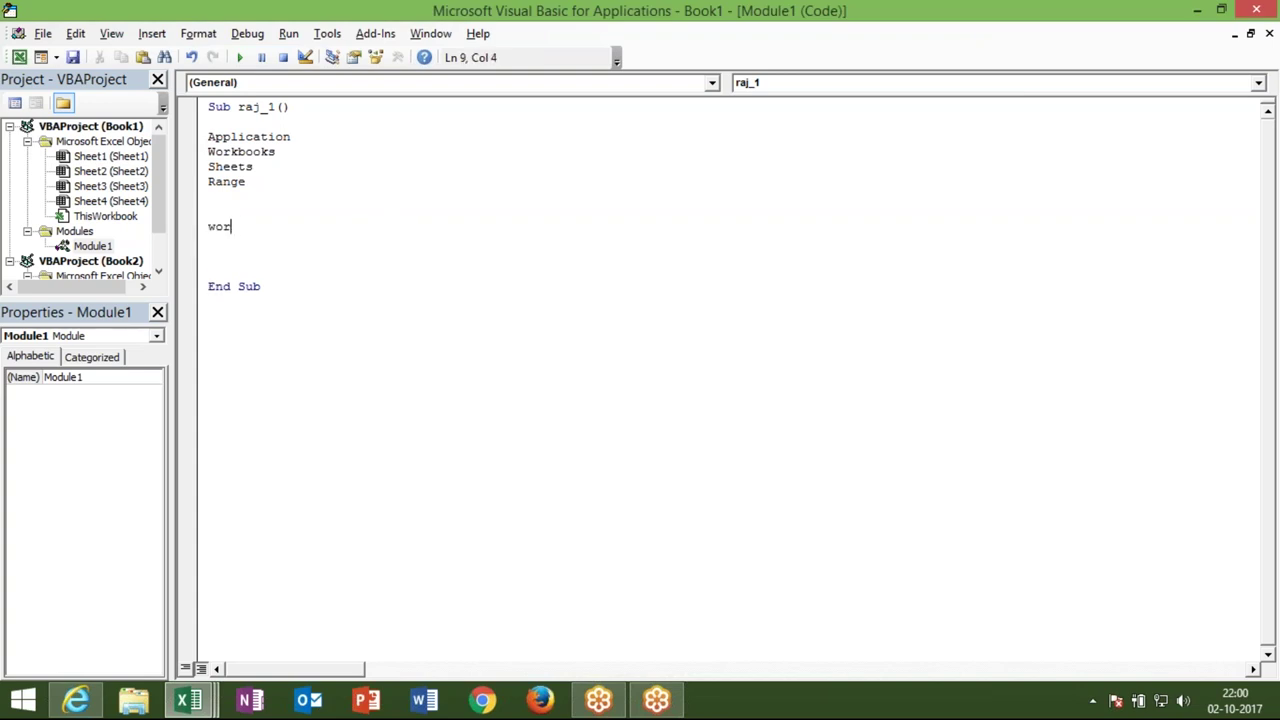
pyautogui.write('kbooks.ad')
pyautogui.press('Tab')
pyautogui.press('Return')
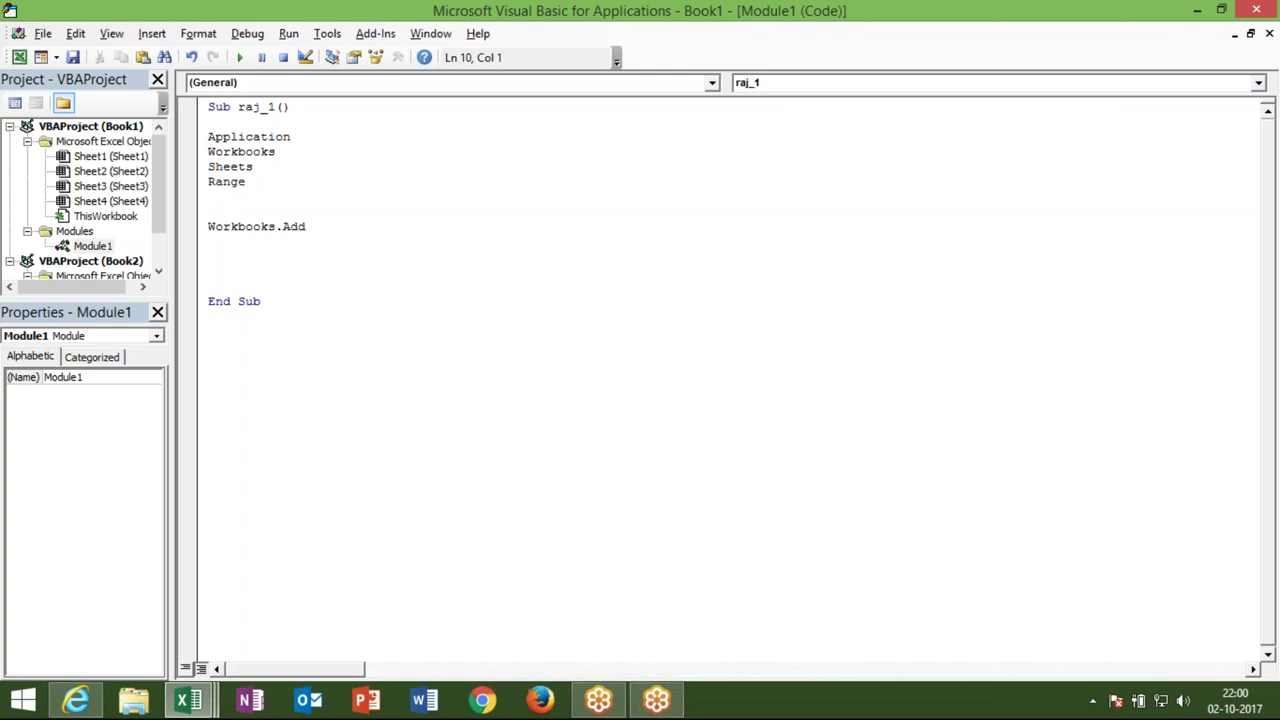
# Add the line Workbooks("book1").SaveAs "C\\:123\123.xlsx" below it
pyautogui.write('wo')
pyautogui.write('rkbooks("book')
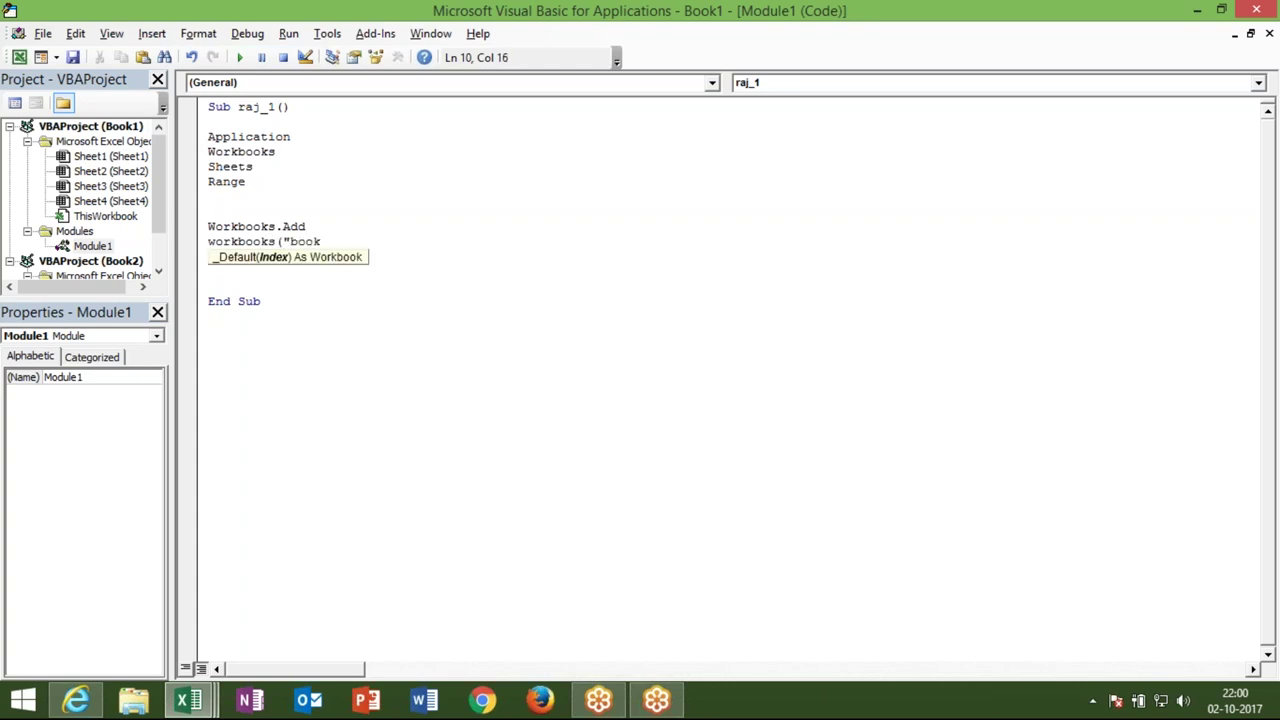
pyautogui.write('1")')
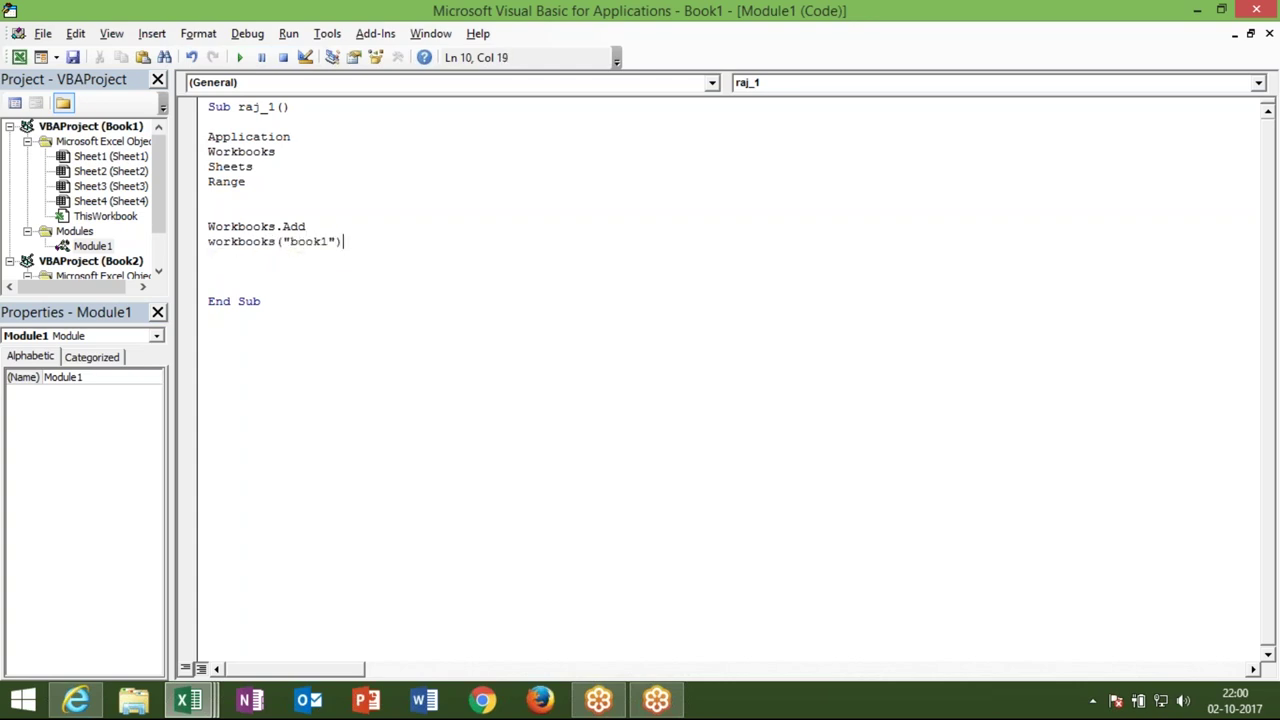
pyautogui.write('.s')
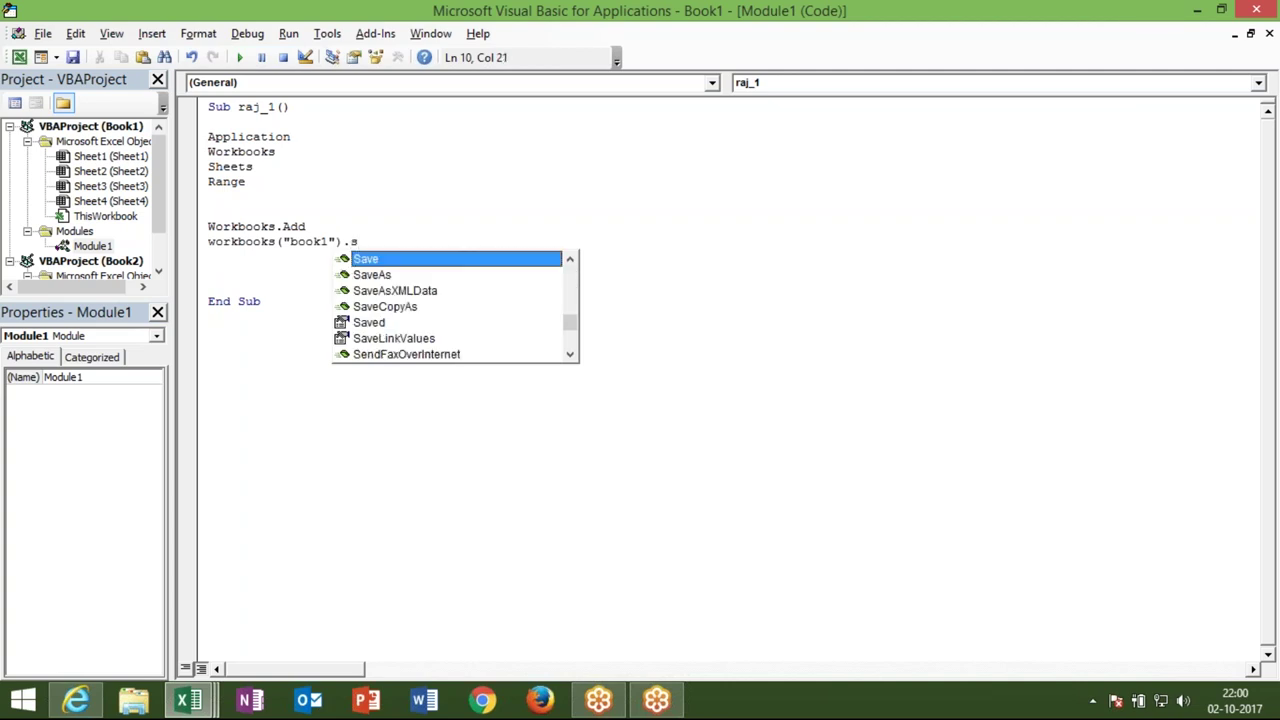
pyautogui.press('Down')
pyautogui.press('Tab')
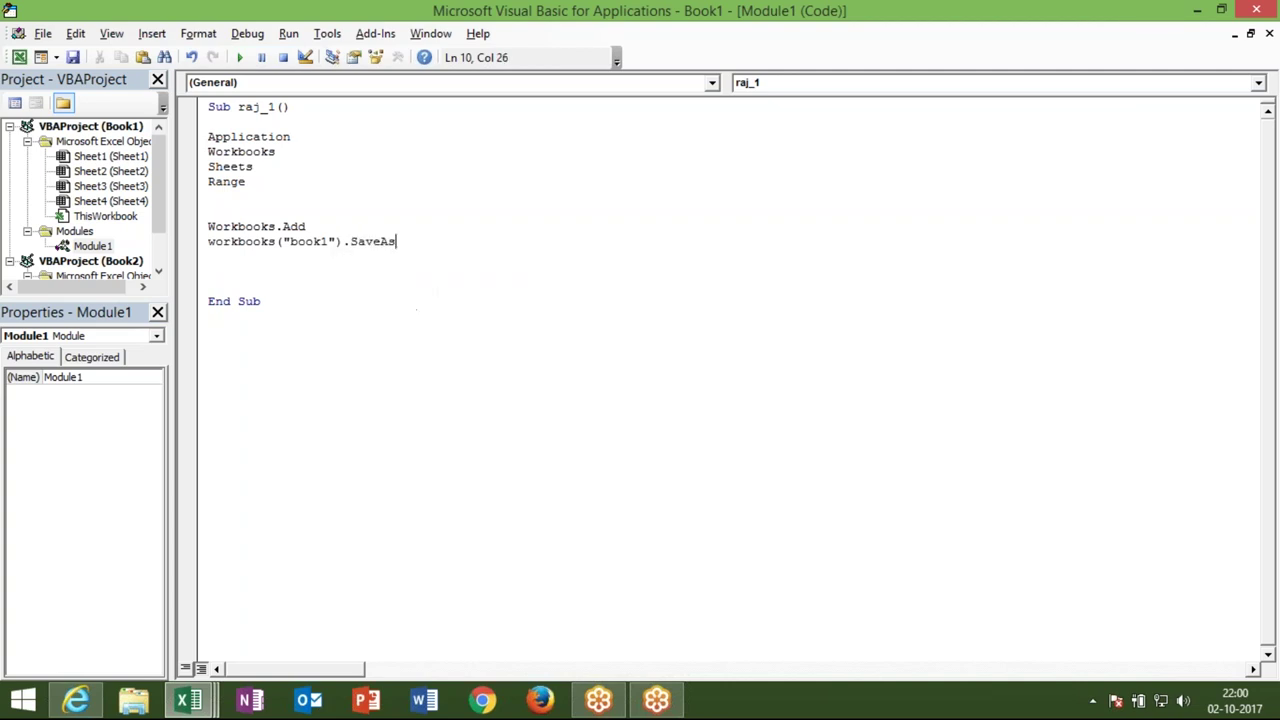
pyautogui.write('"')
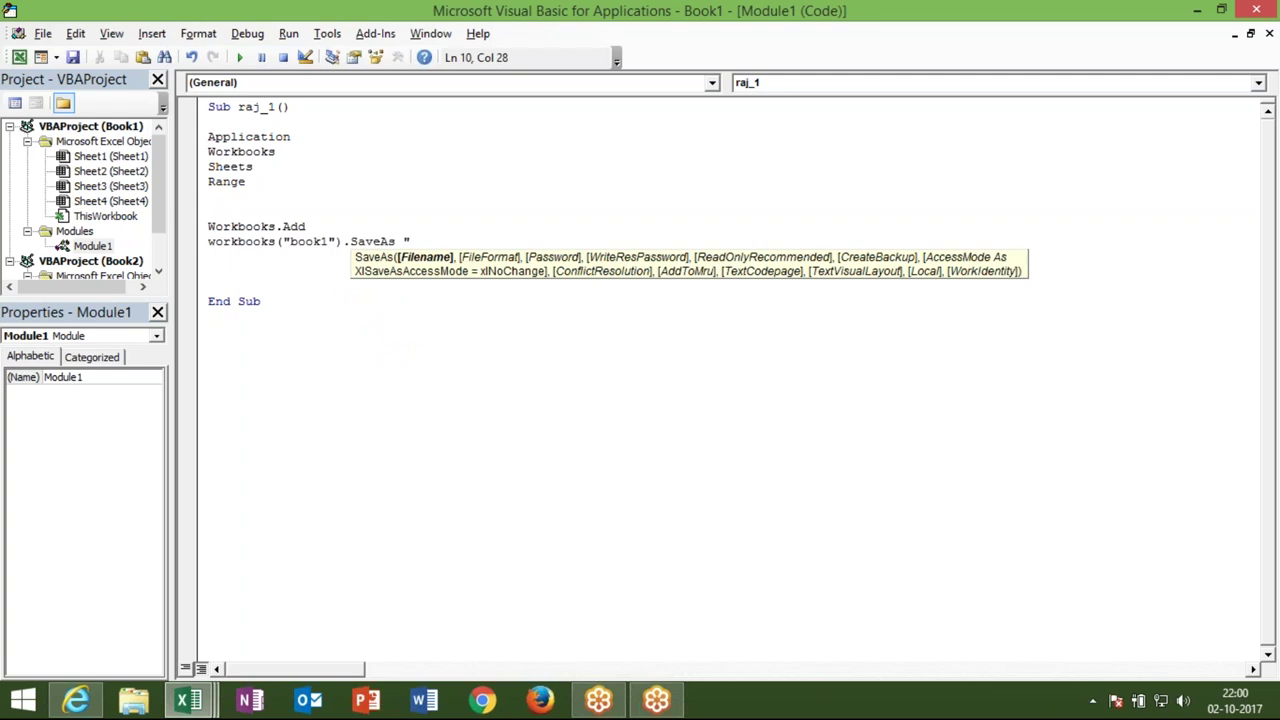
pyautogui.write('C')
pyautogui.write('\\\\/')
pyautogui.press('BackSpace')
pyautogui.write(':')
pyautogui.write('123')
pyautogui.write('\\')
pyautogui.write('123.xlsx')
pyautogui.write('"')
pyautogui.press('Return')
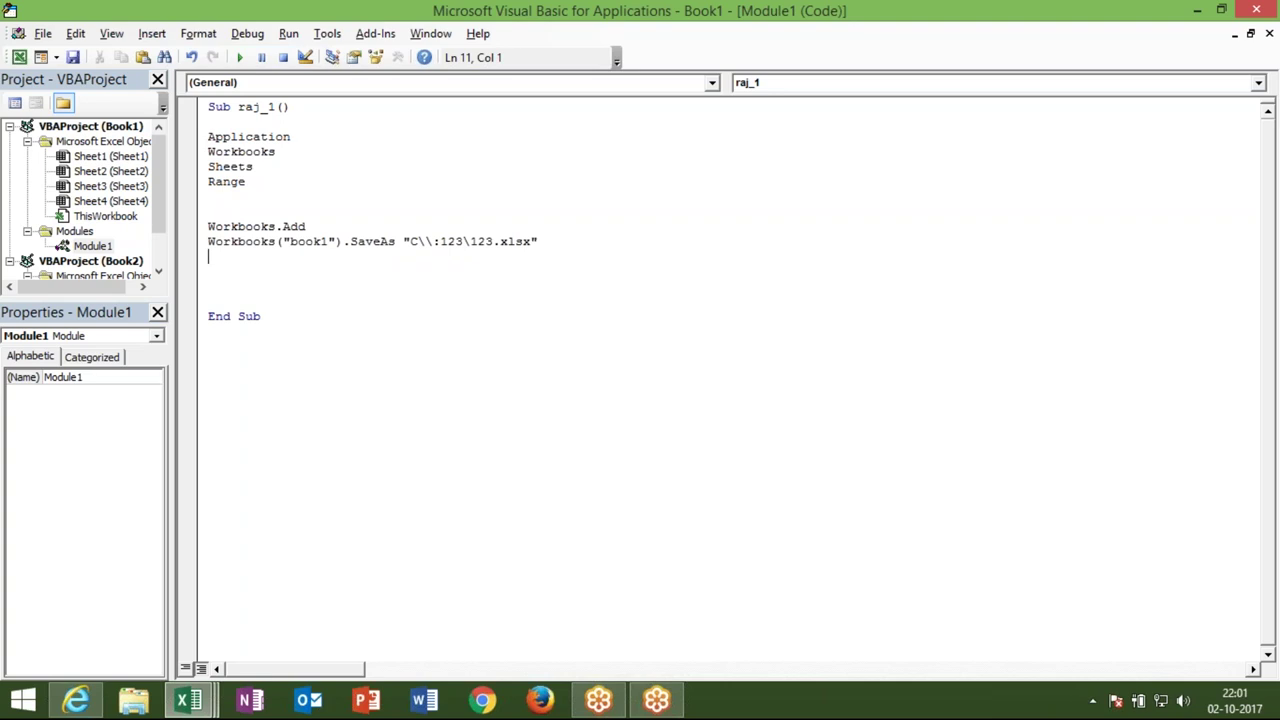
# Change the SaveAs target workbook name from "book1" to "book1.xlsm"
pyautogui.doubleClick(252, 241)
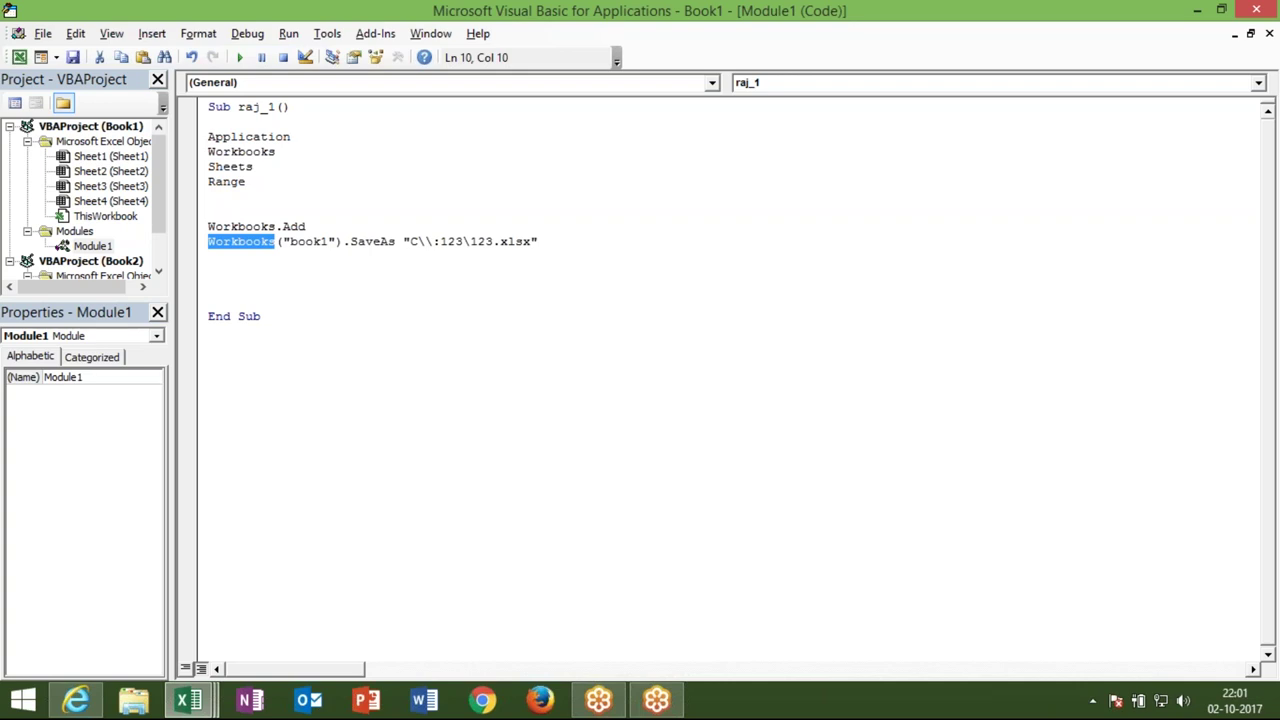
pyautogui.click(329, 240)
pyautogui.write('.xlsx')
pyautogui.press('BackSpace')
pyautogui.write('m')
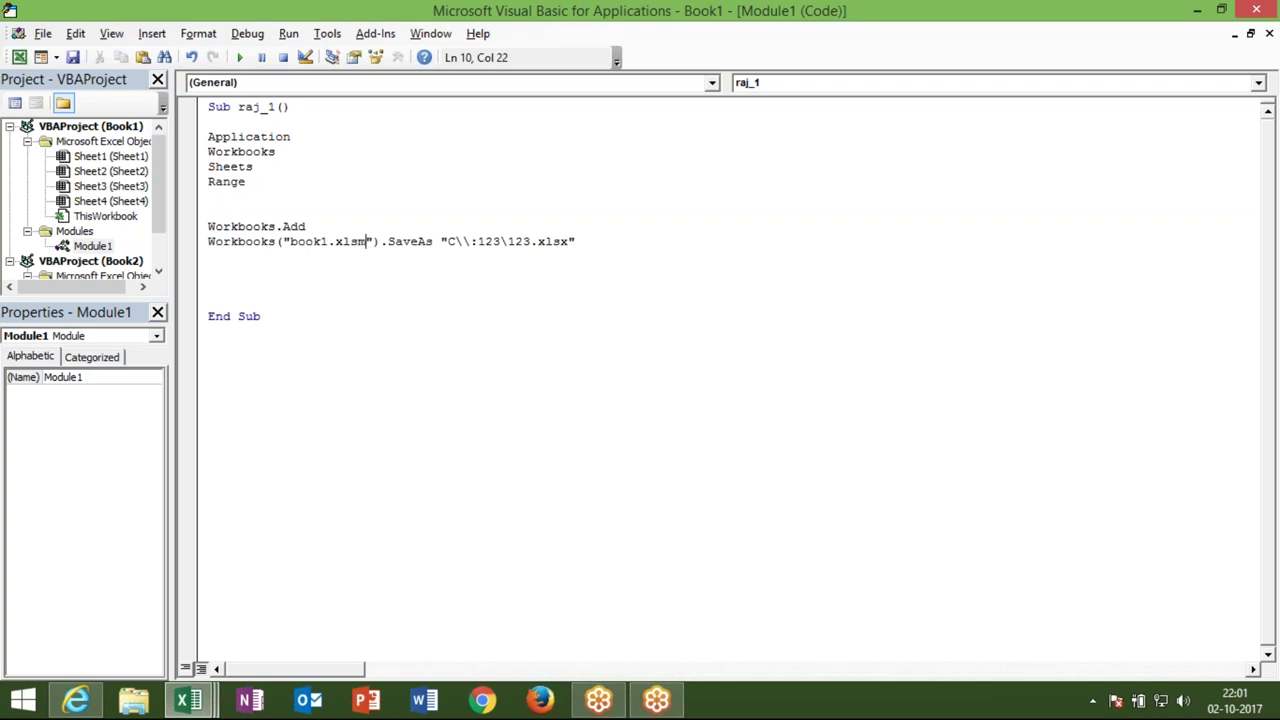
pyautogui.click(319, 328)
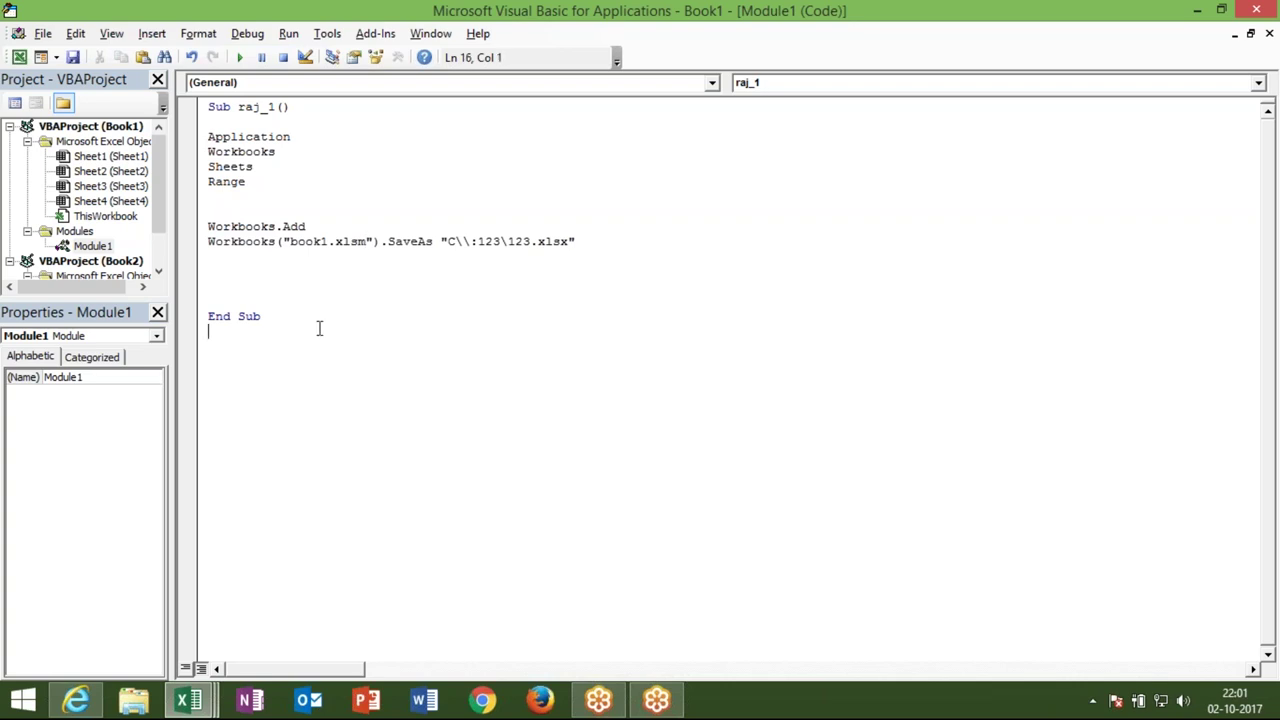
pyautogui.doubleClick(323, 240)
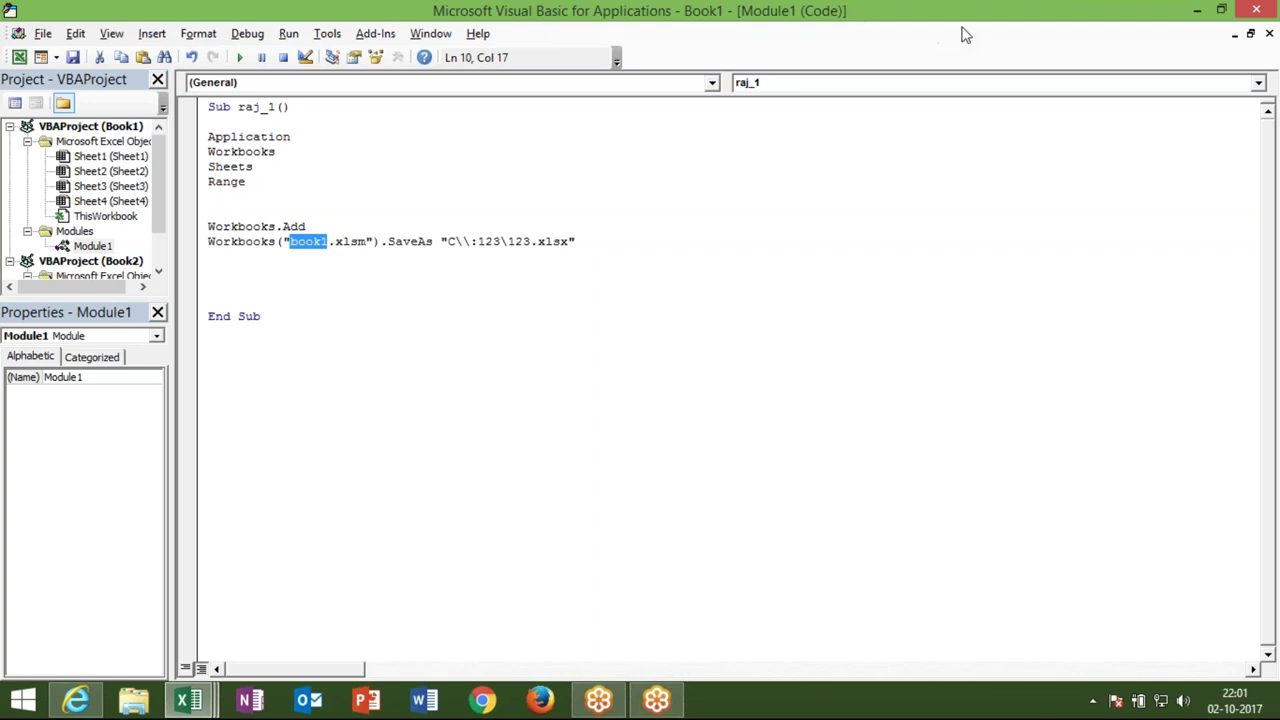
pyautogui.hotkey('alt', 'Tab')
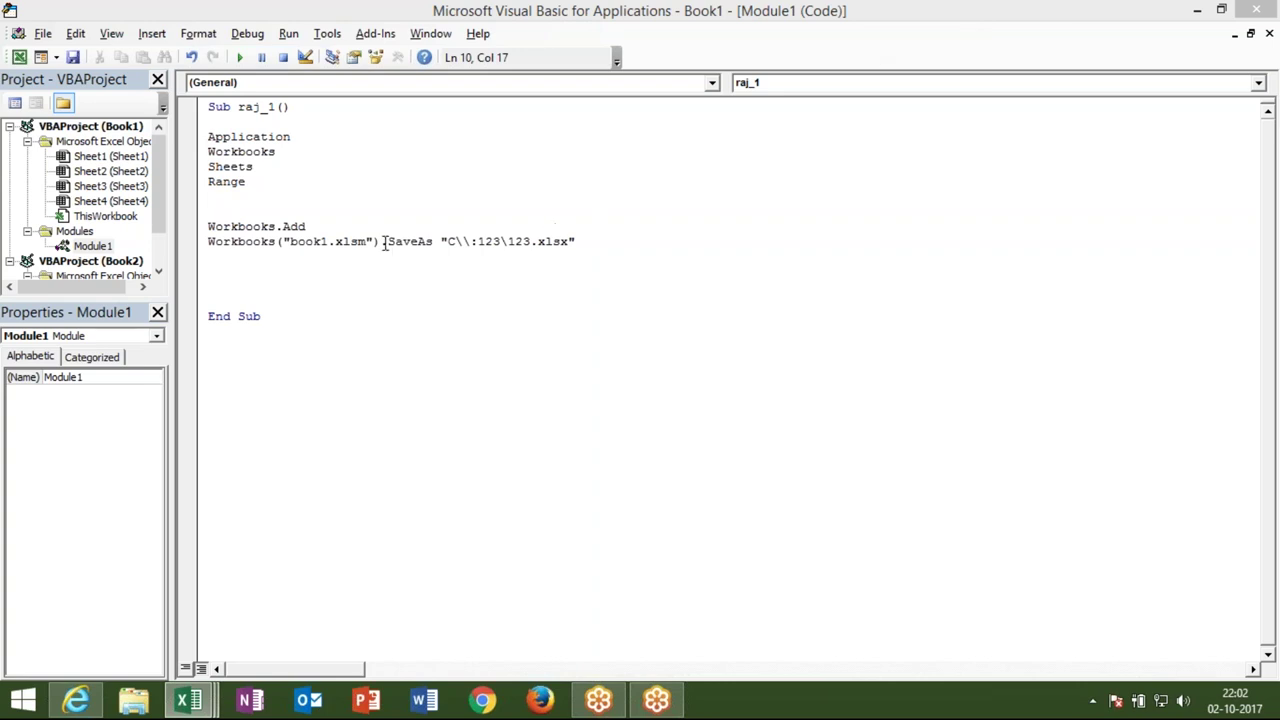
pyautogui.doubleClick(560, 244)
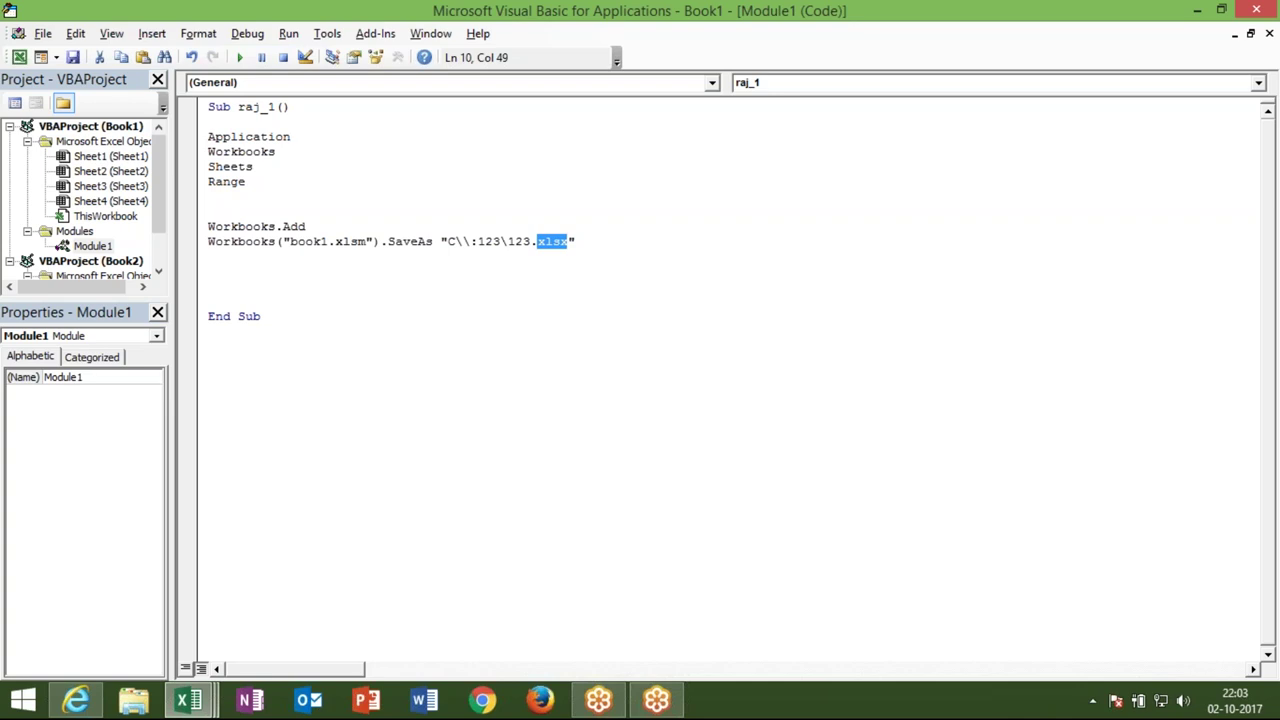
# Insert a blank line between Workbooks.Add and the book1.xlsm SaveAs line, then select each line
pyautogui.click(209, 242)
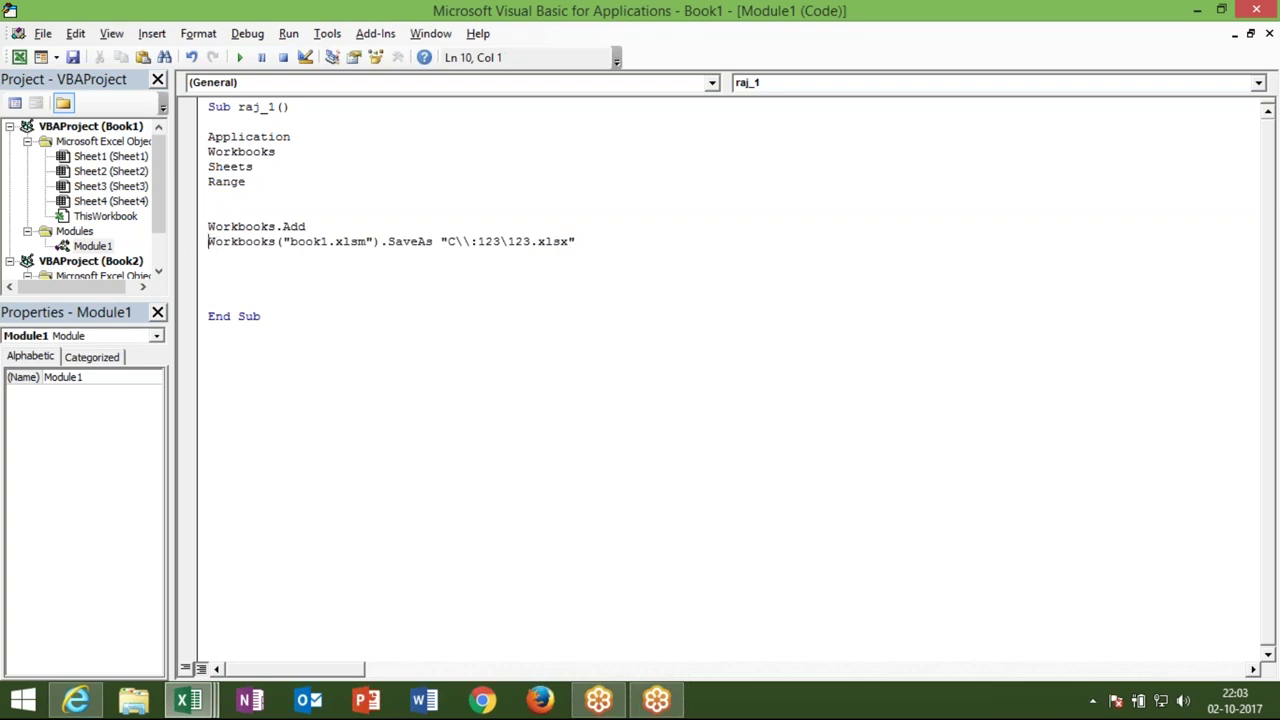
pyautogui.press('Return')
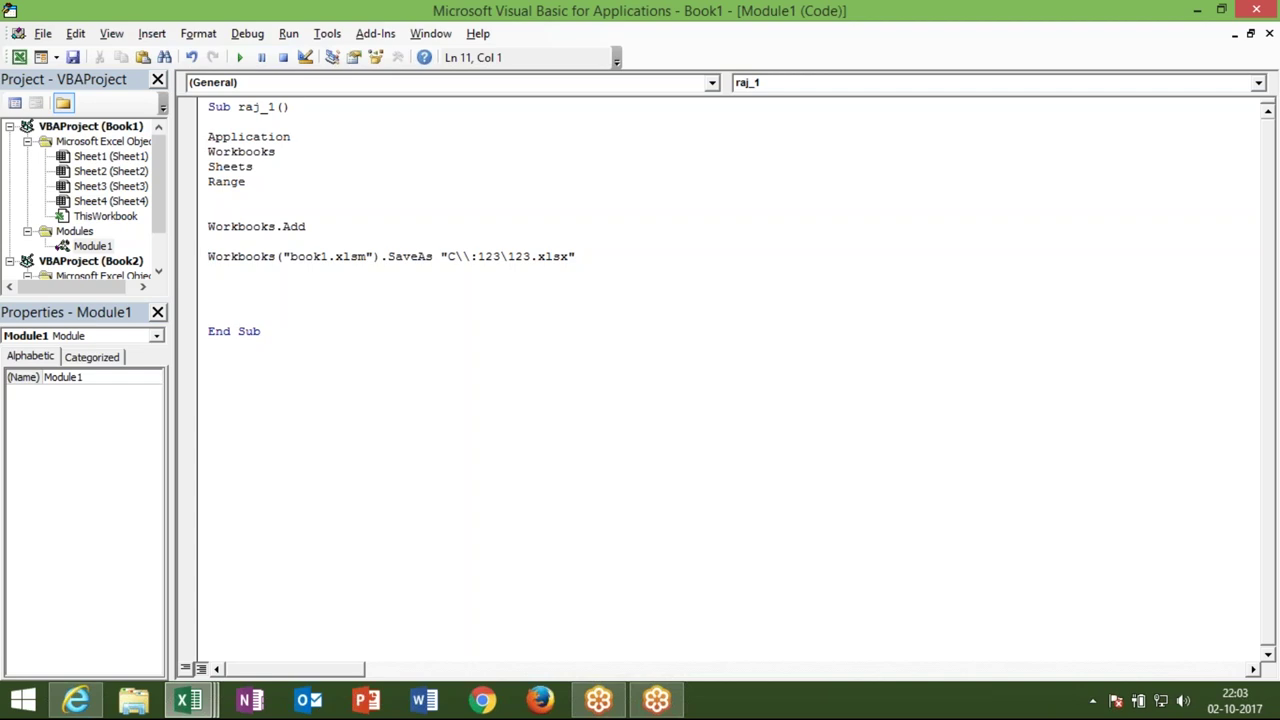
pyautogui.press('Up')
pyautogui.press('Up')
pyautogui.hotkey('shift', 'Down')
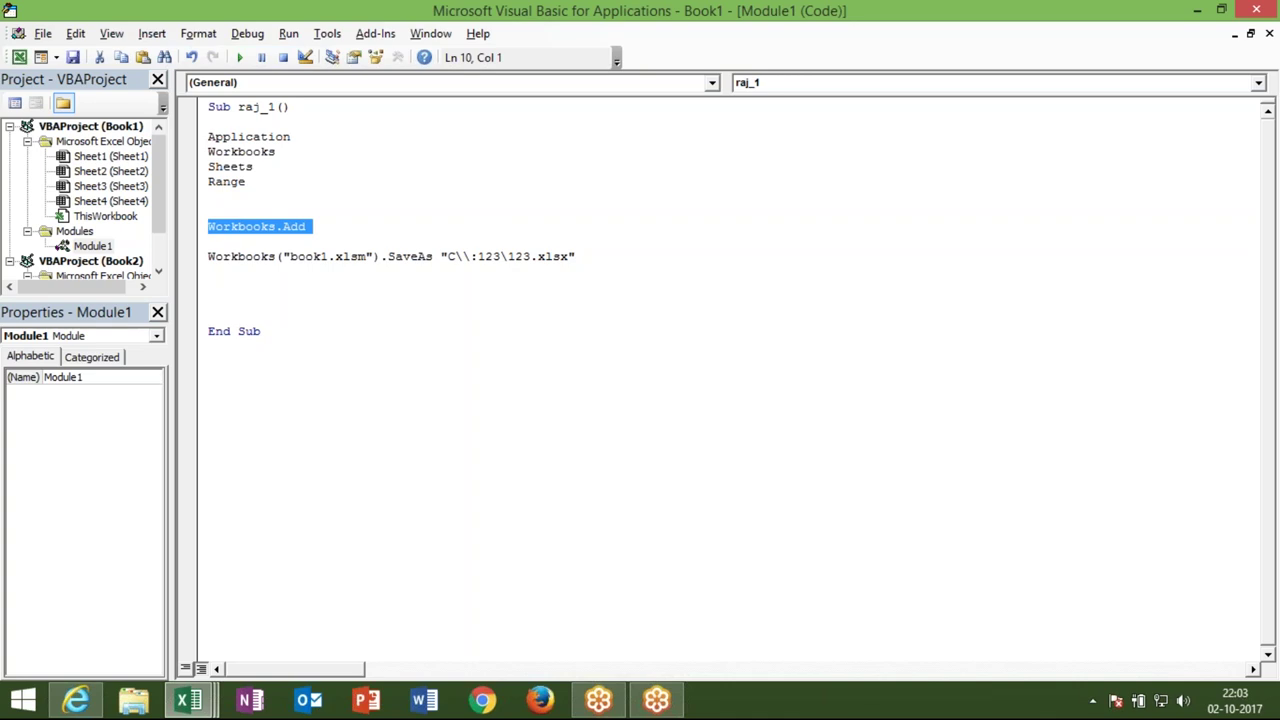
pyautogui.click(208, 241)
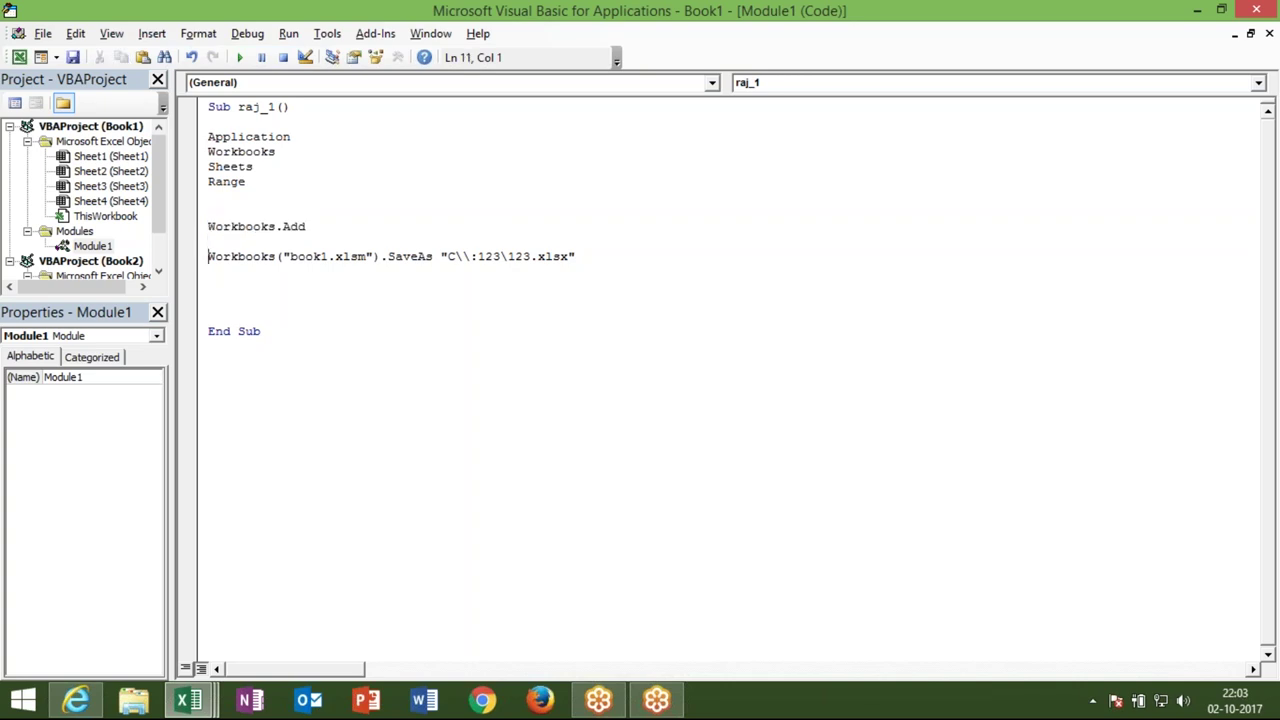
pyautogui.moveTo(582, 256); pyautogui.dragTo(208, 256)
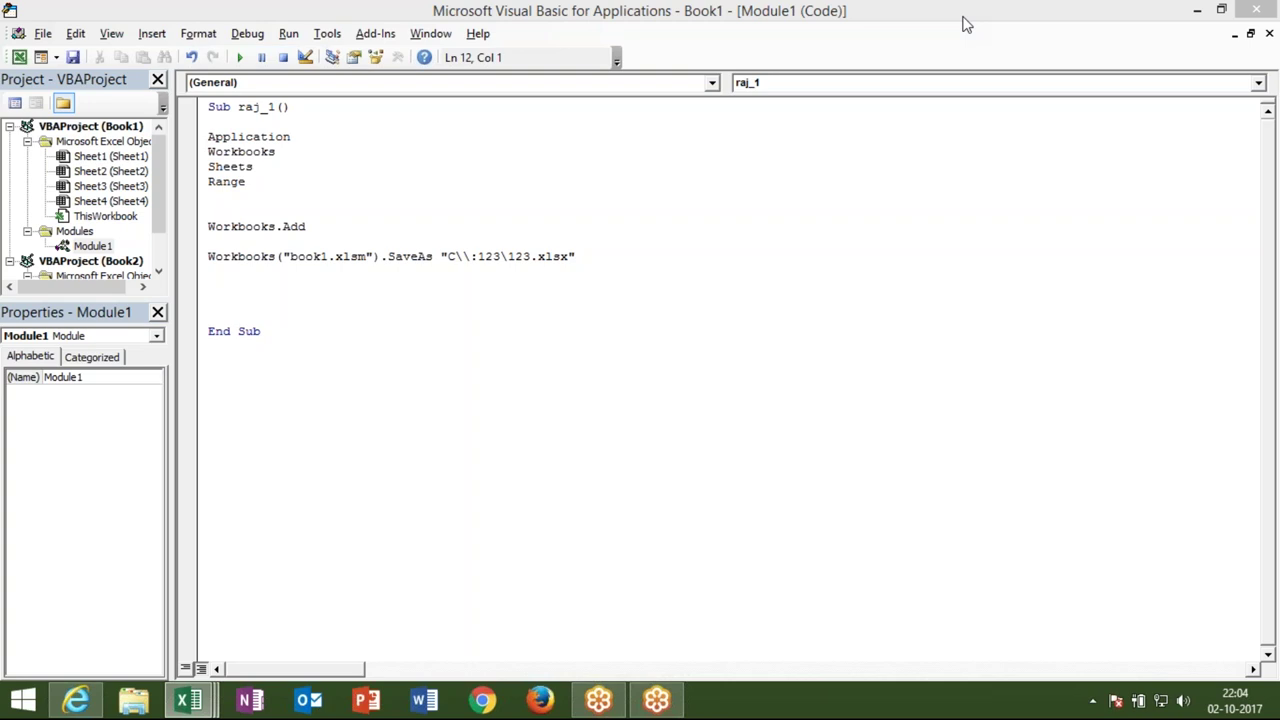
# Write ActiveWorkbook.SaveAs Path on the blank line under Workbooks.Add
pyautogui.click(216, 238)
pyautogui.write('act')
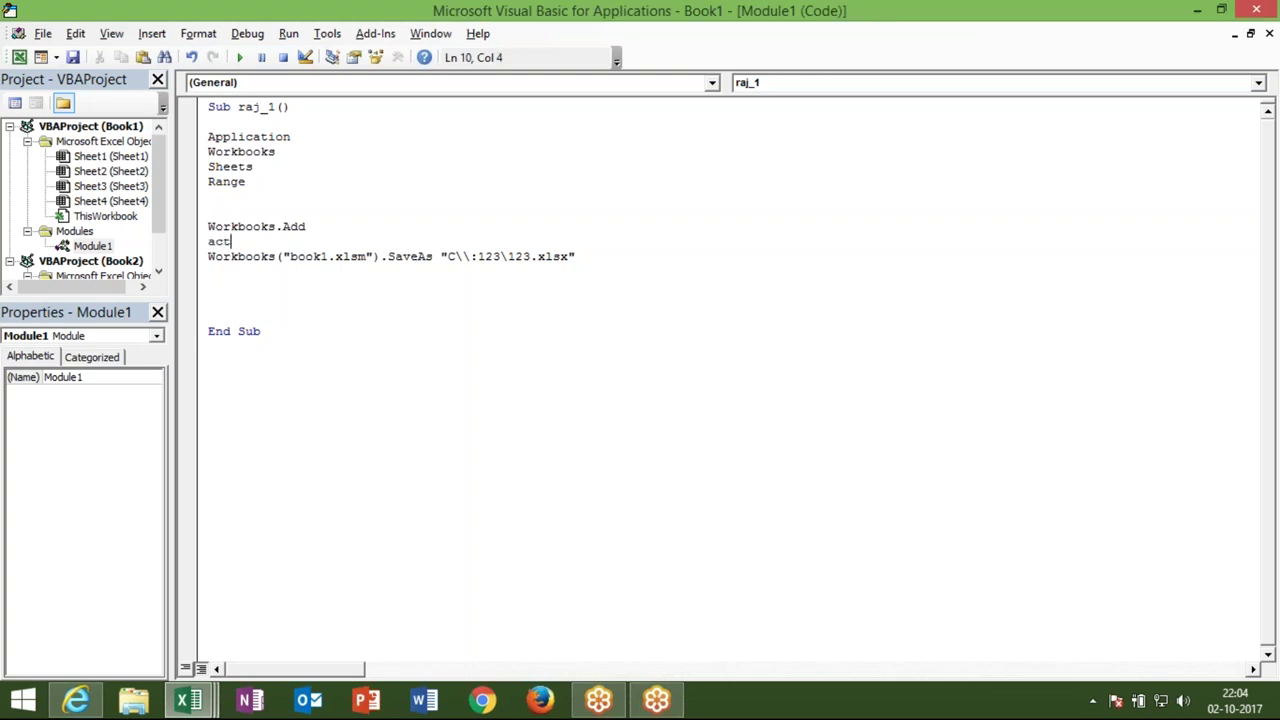
pyautogui.write('ie')
pyautogui.press('BackSpace')
pyautogui.write('veworkbook')
pyautogui.write('.')
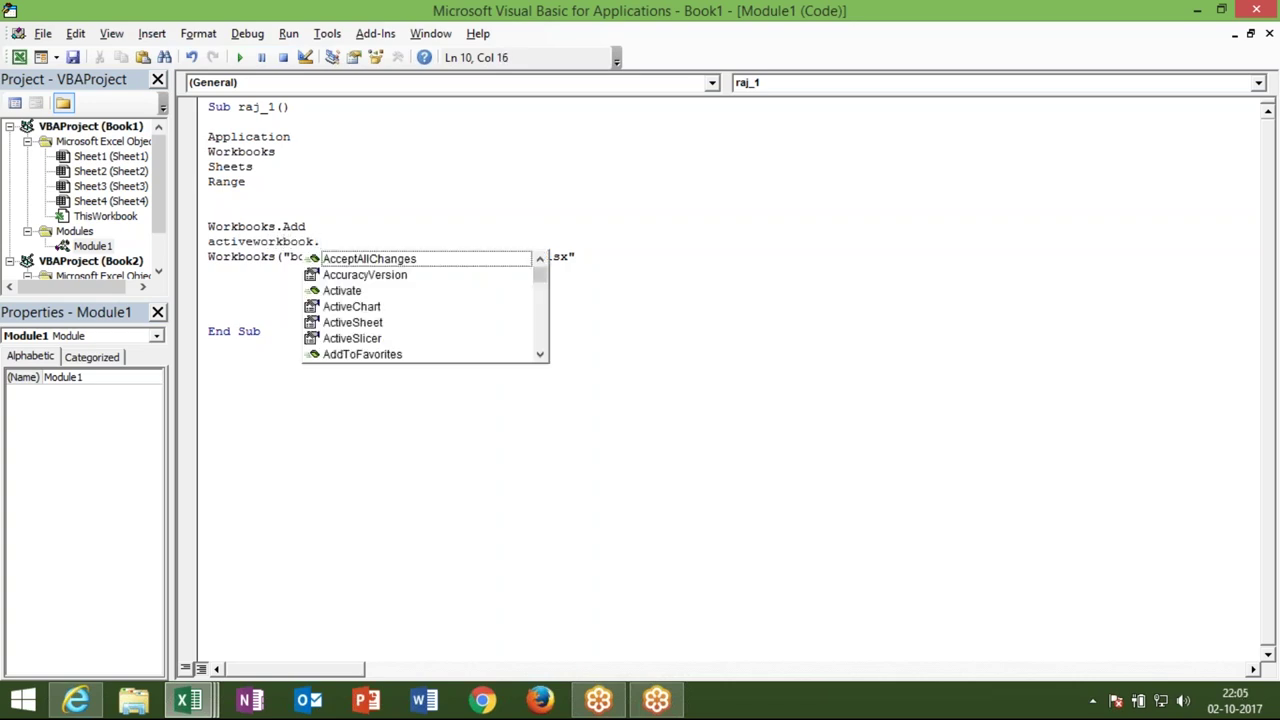
pyautogui.write('sa')
pyautogui.press('Down')
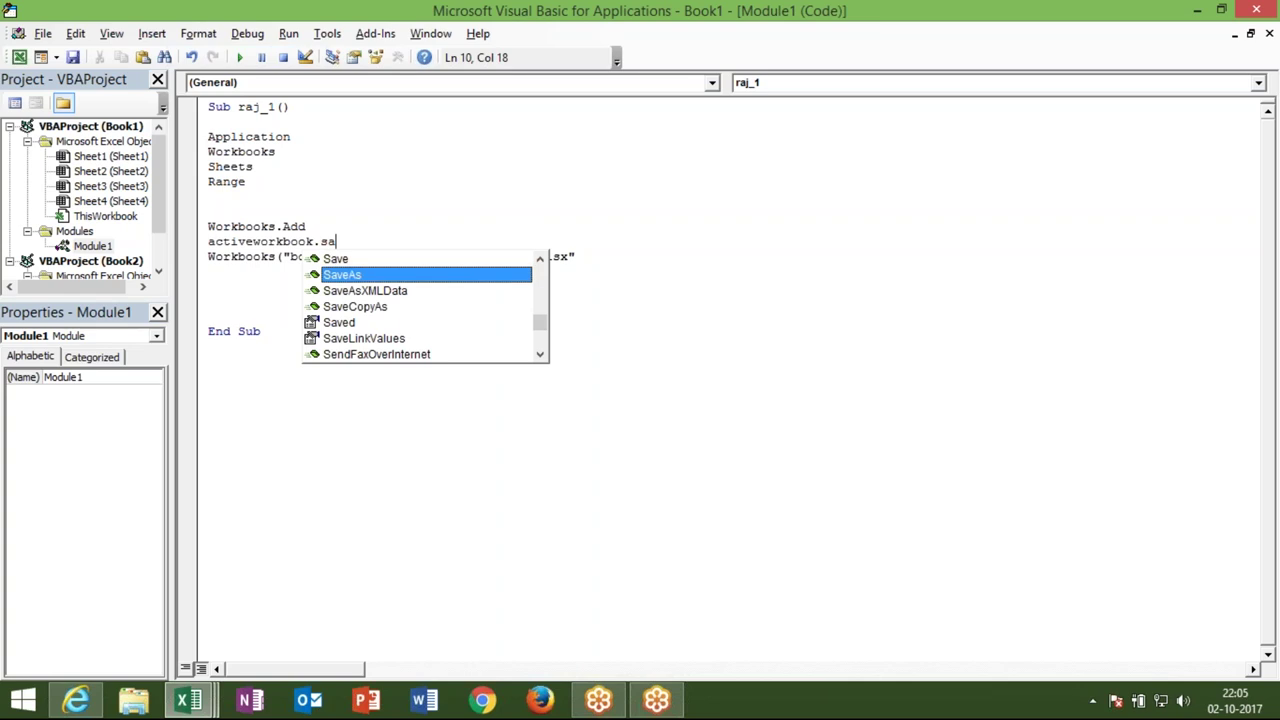
pyautogui.press('space')
pyautogui.write('SaveAs path')
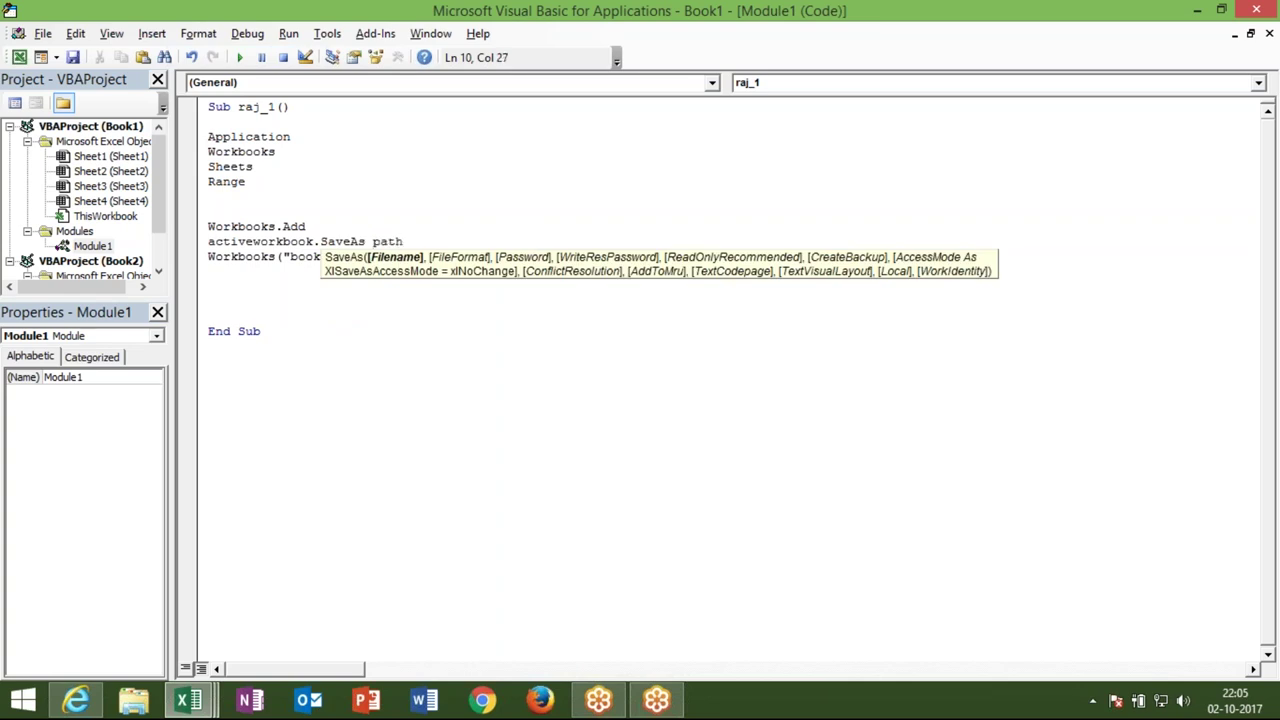
pyautogui.press('Down')
pyautogui.press('Down')
pyautogui.press('Down')
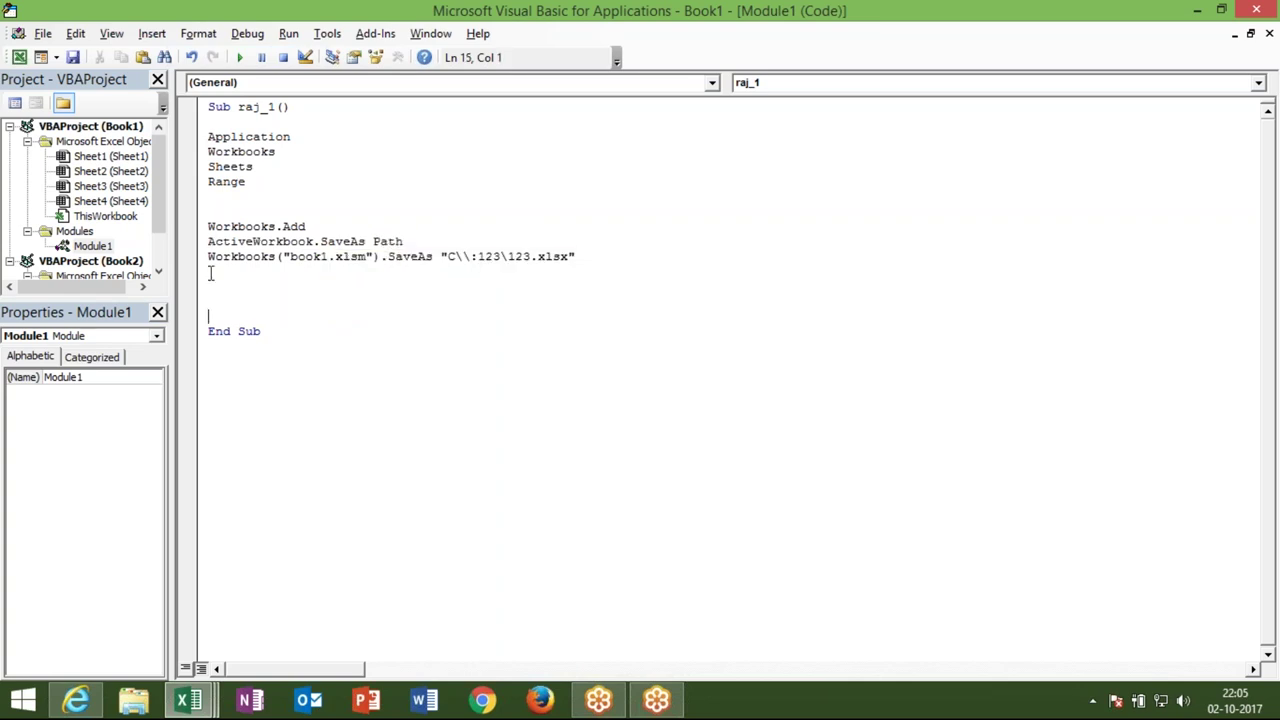
pyautogui.click(210, 242)
pyautogui.click(309, 228)
# Extend the first raj_1 statement to Workbooks.Add.SaveAs Path using the SaveAs suggestion
pyautogui.write('.sa')
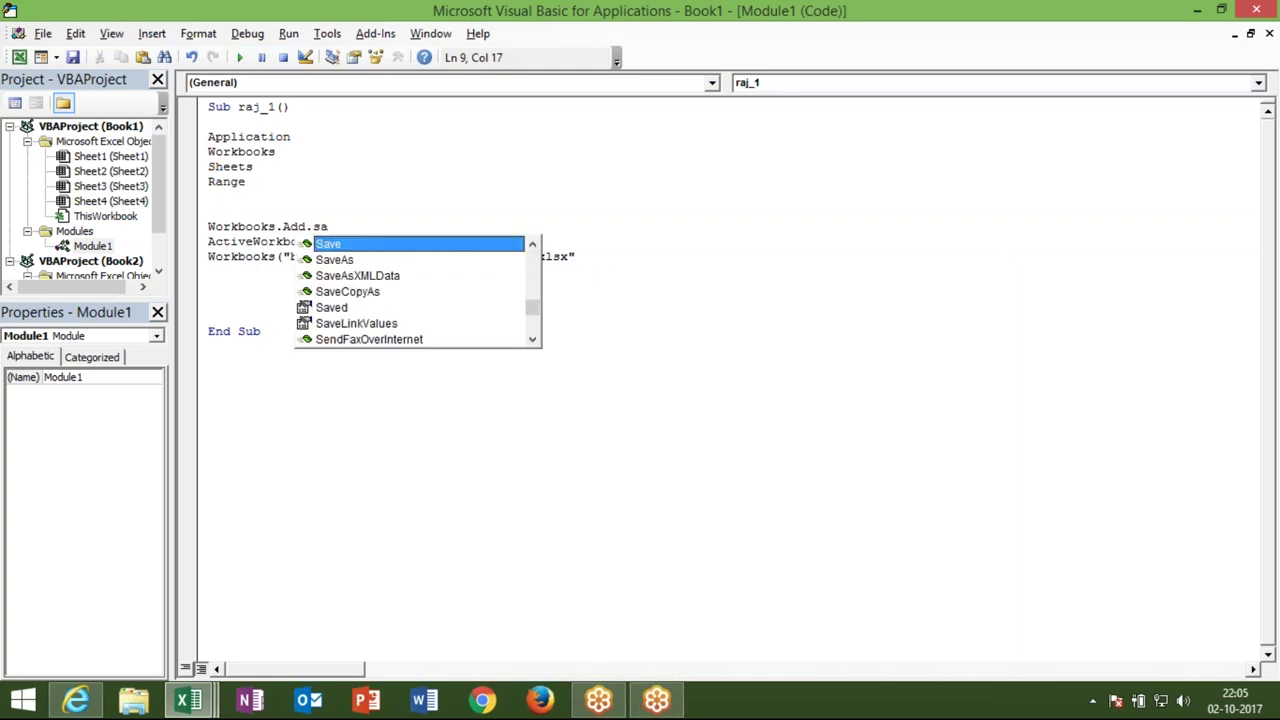
pyautogui.press('Down')
pyautogui.press('Tab')
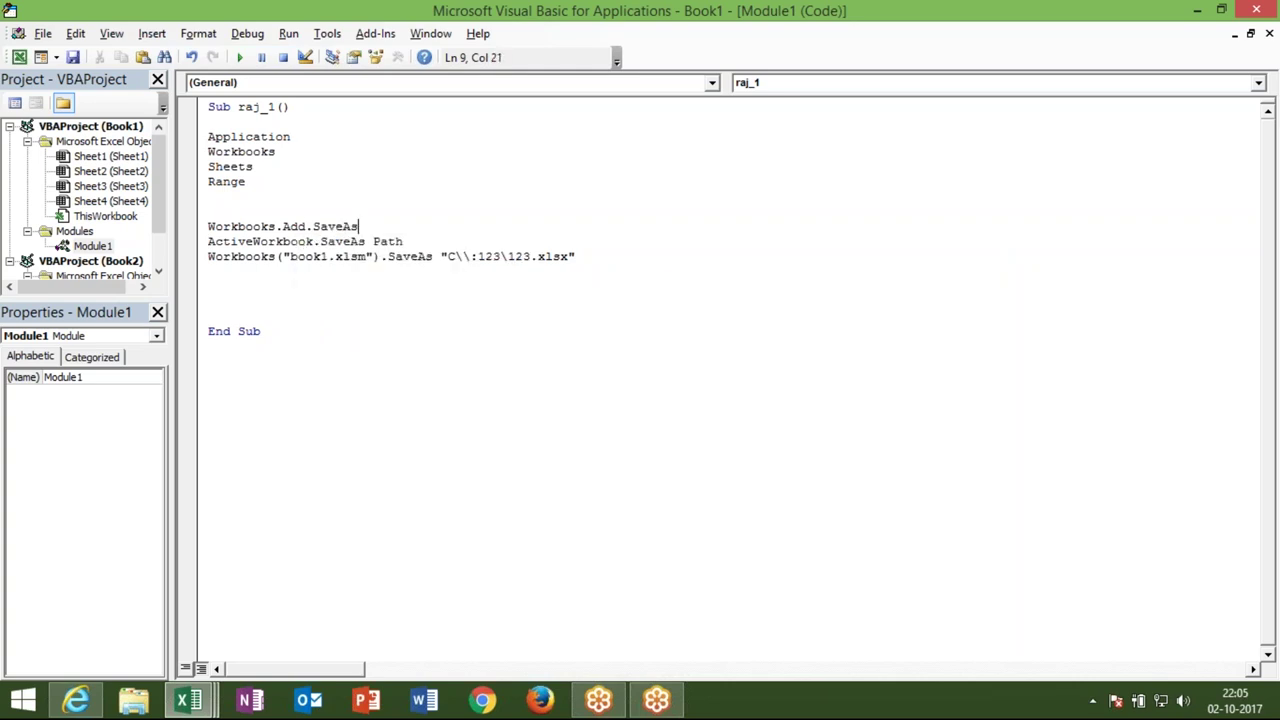
pyautogui.write('pat')
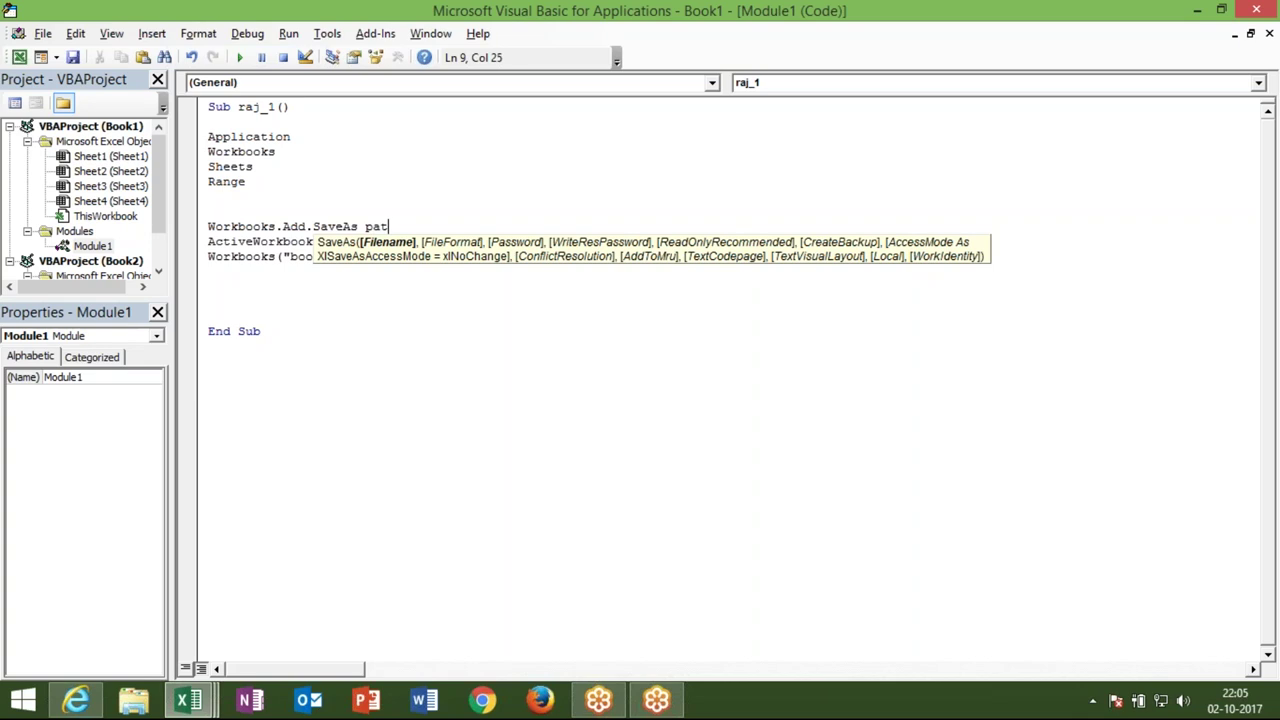
pyautogui.write('h')
pyautogui.click(313, 310)
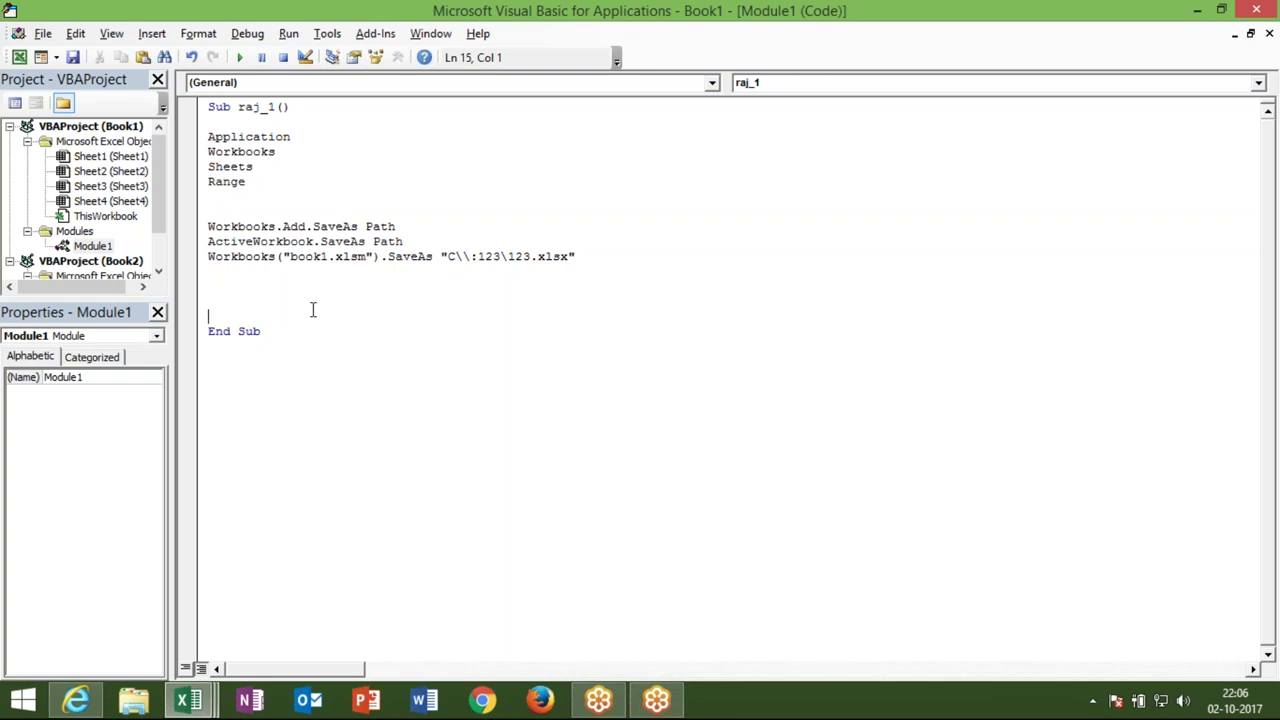
pyautogui.press('Up')
pyautogui.press('Up')
pyautogui.press('Up')
pyautogui.press('Up')
pyautogui.press('Up')
pyautogui.press('Up')
pyautogui.press('Up')
pyautogui.press('Up')
pyautogui.press('Up')
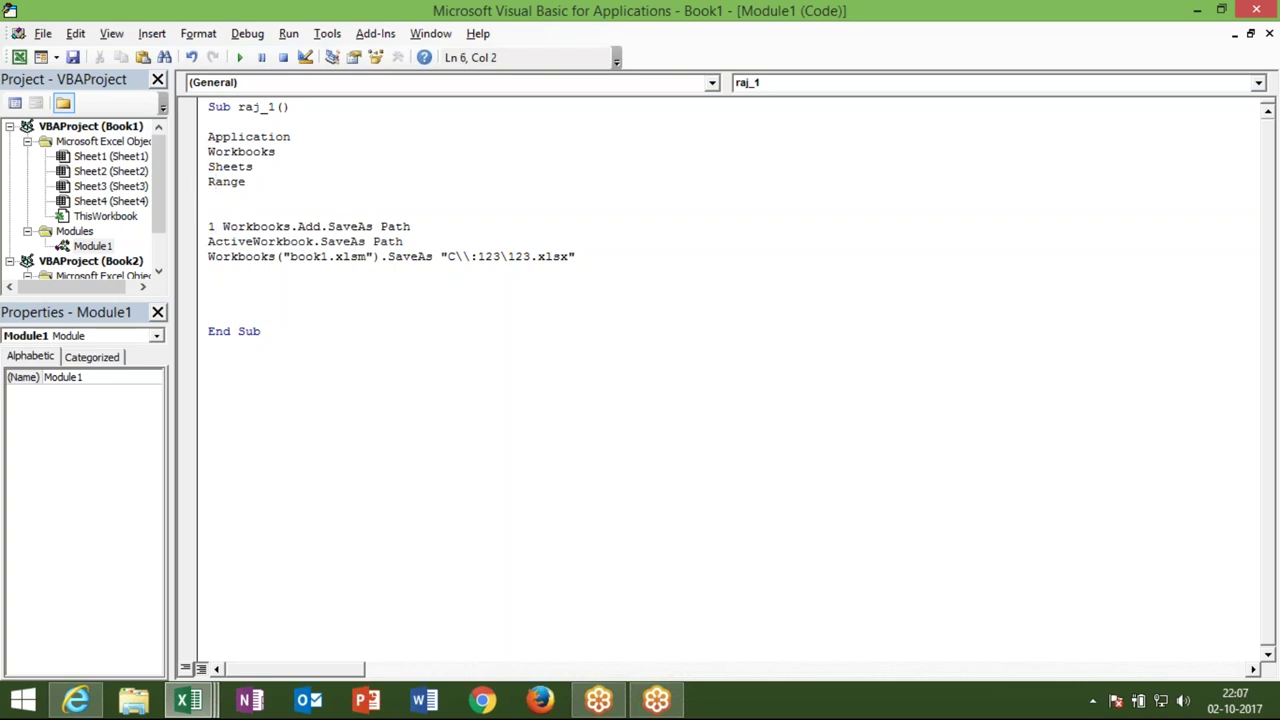
pyautogui.hotkey('ctrl', 'z')
pyautogui.press('Up')
pyautogui.press('Up')
pyautogui.press('Up')
pyautogui.press('Up')
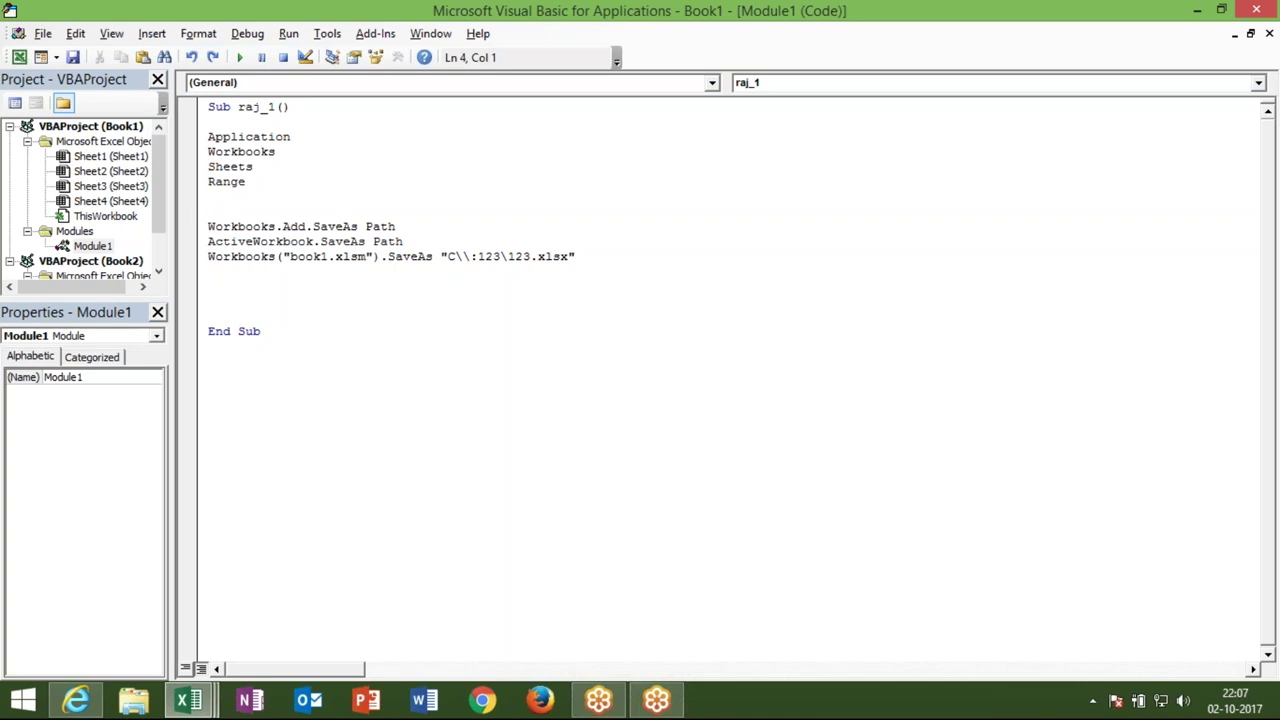
pyautogui.press('Up')
pyautogui.hotkey('shift', 'Down')
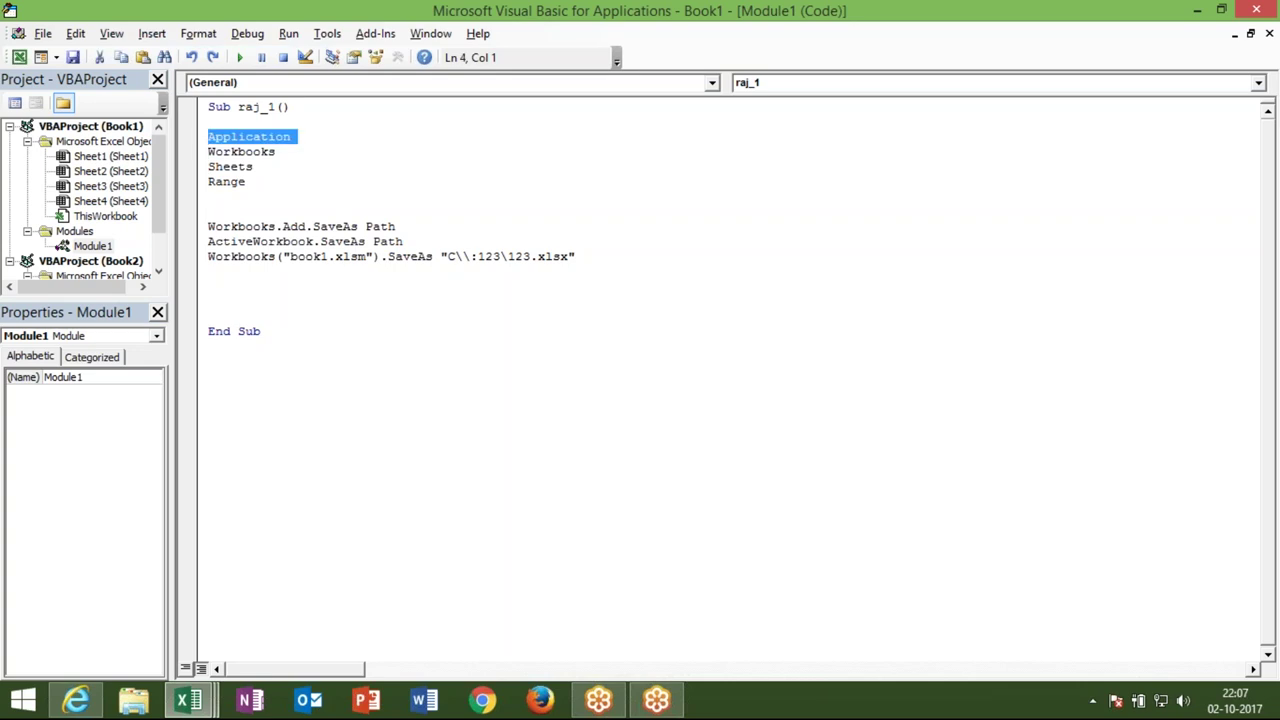
pyautogui.press('Down')
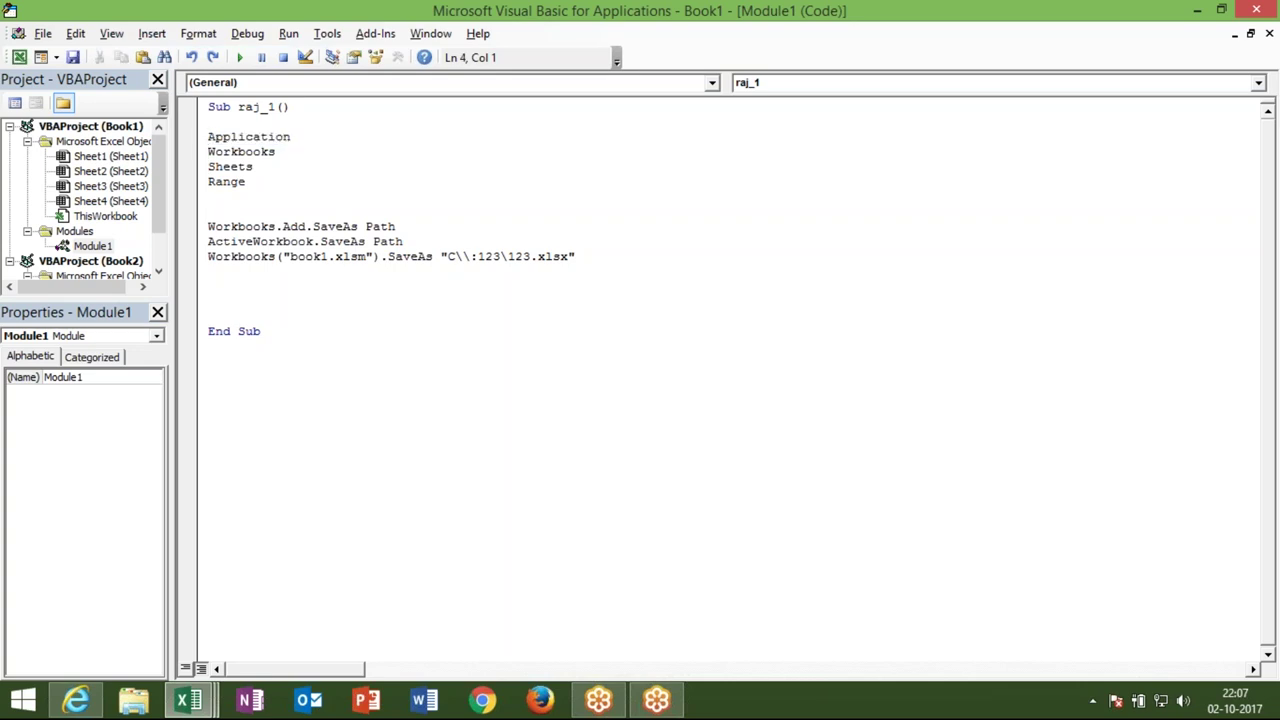
pyautogui.hotkey('shift', 'Down')
pyautogui.press('Right')
pyautogui.hotkey('shift', 'Down')
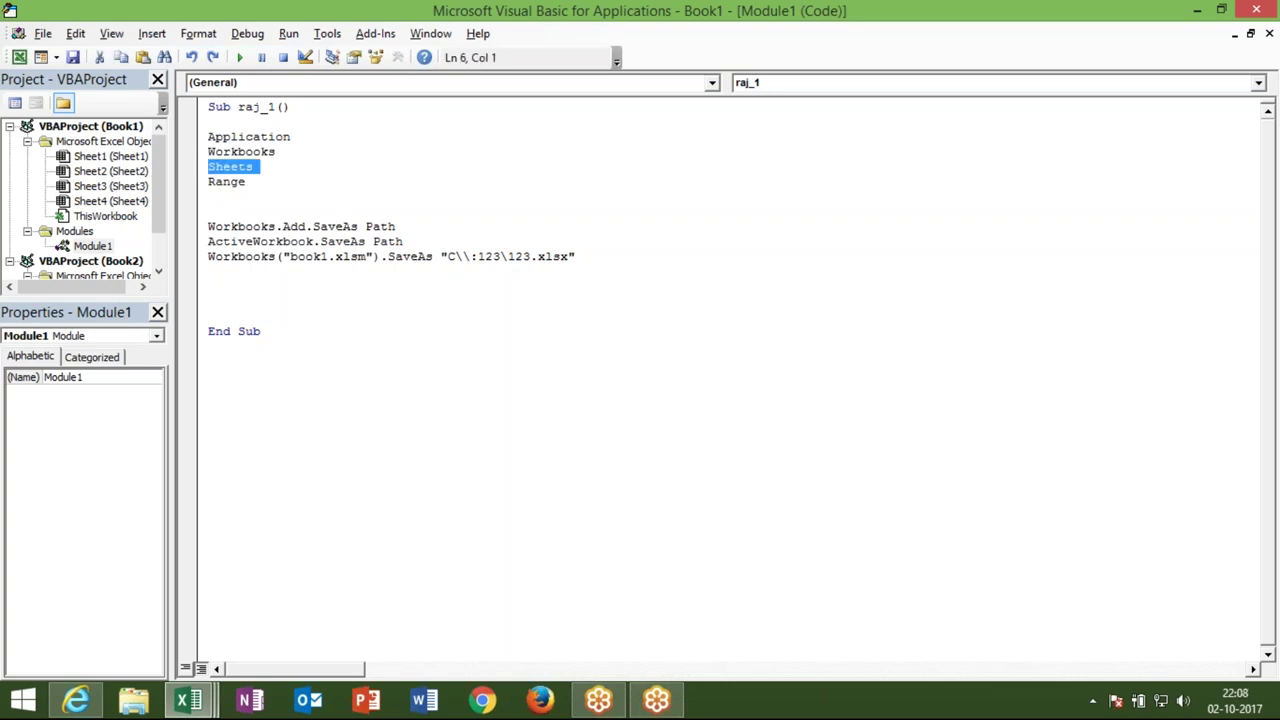
pyautogui.press('Right')
pyautogui.hotkey('shift', 'Down')
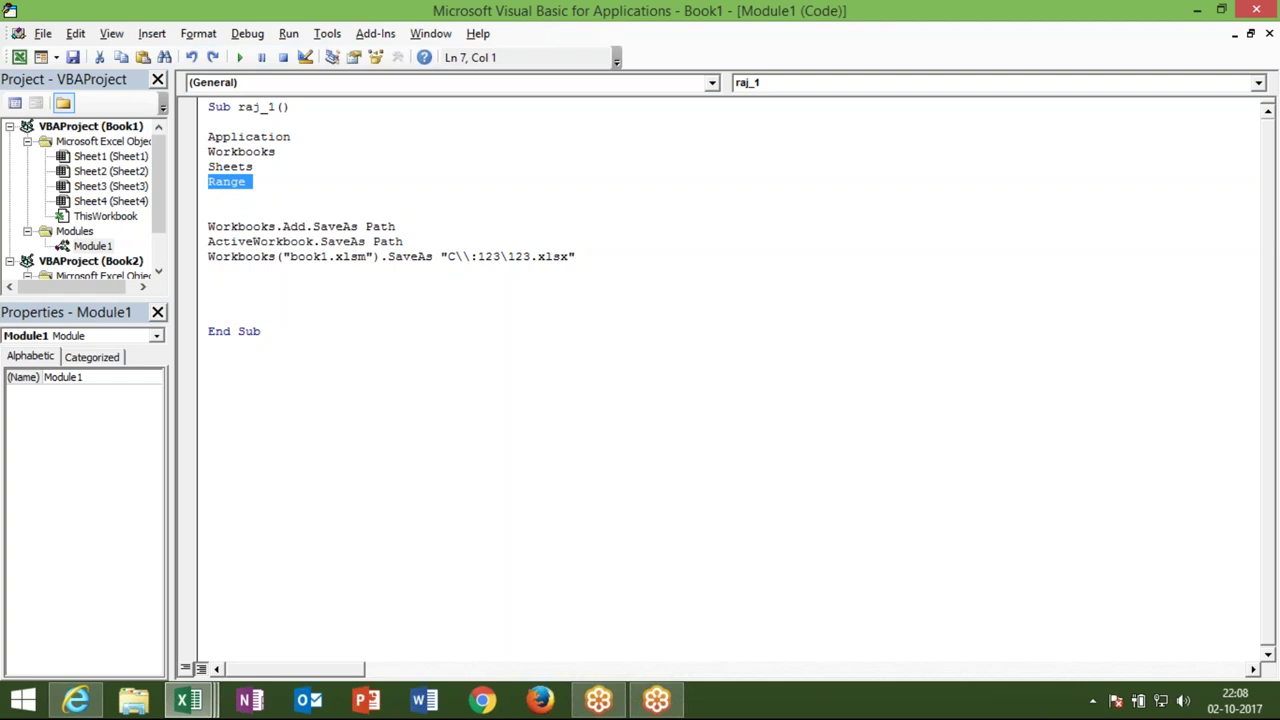
# Minimise the VBA editor with Windows+D so the desktop shows
pyautogui.press('super+d')
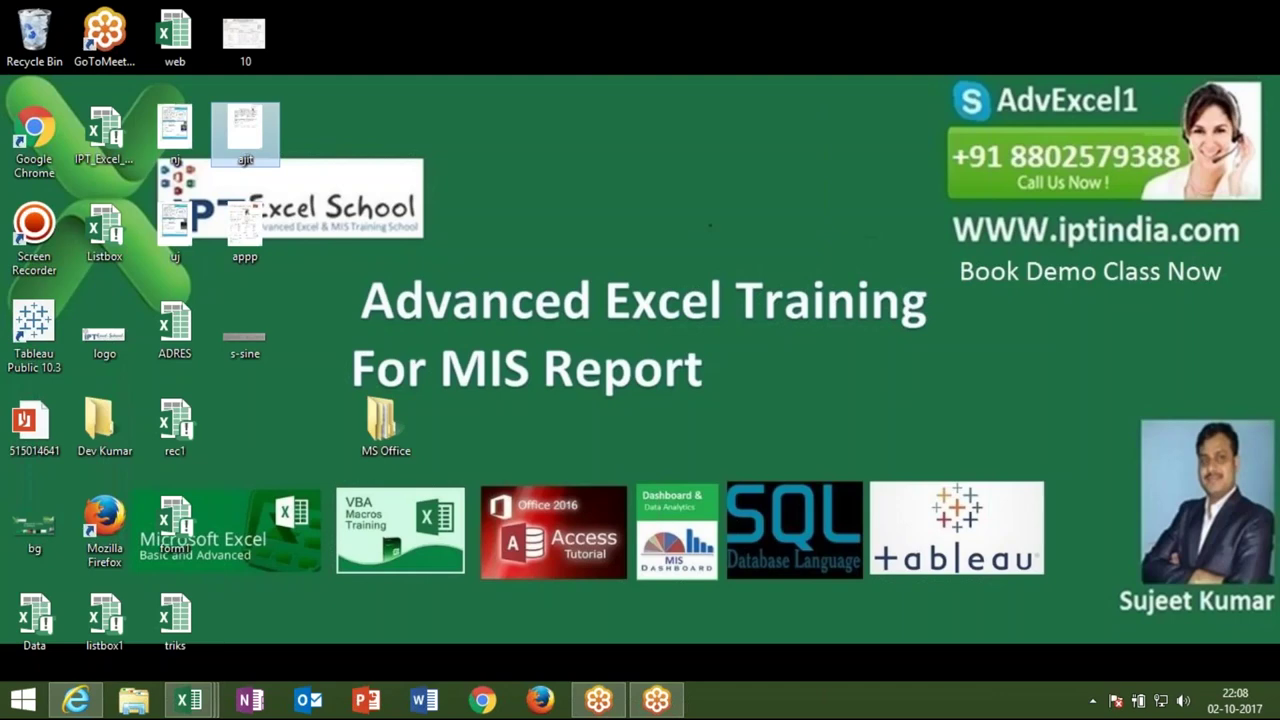